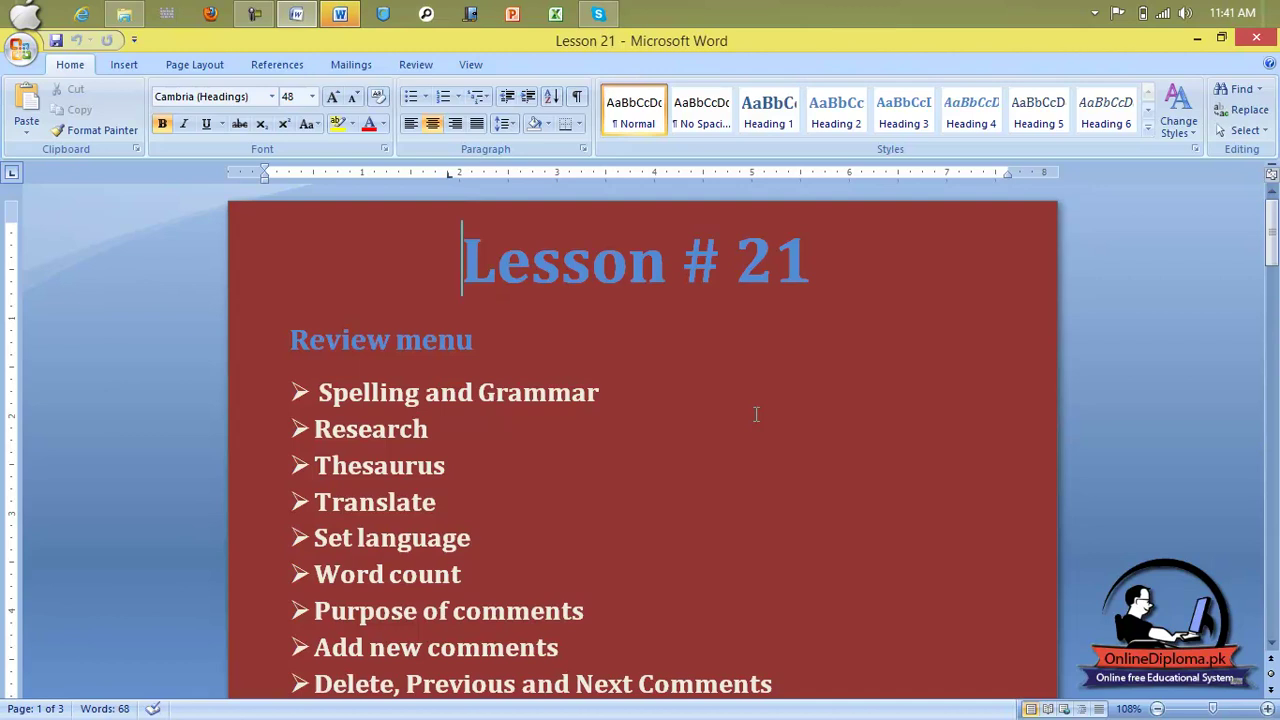
- Scroll through Lesson 21, glance at the blank Document1 window, then return to Lesson 21
scroll(756, 414, down, 3)
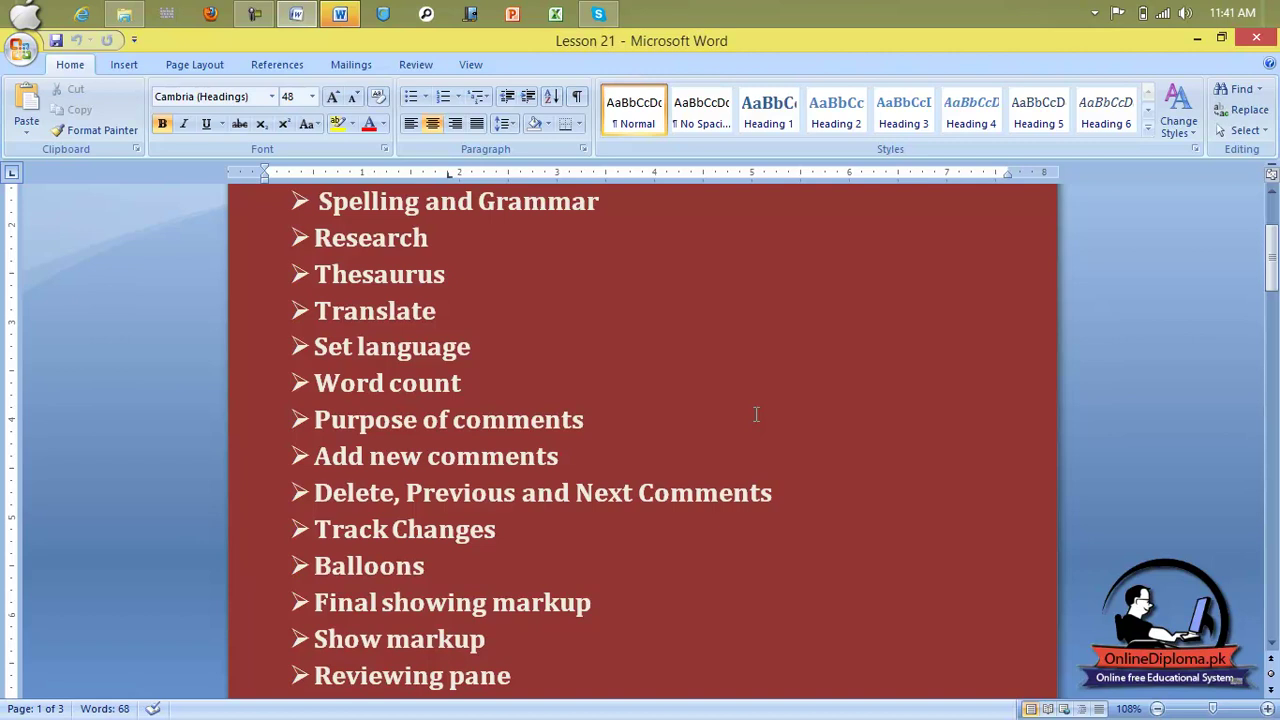
scroll(756, 414, down, 2)
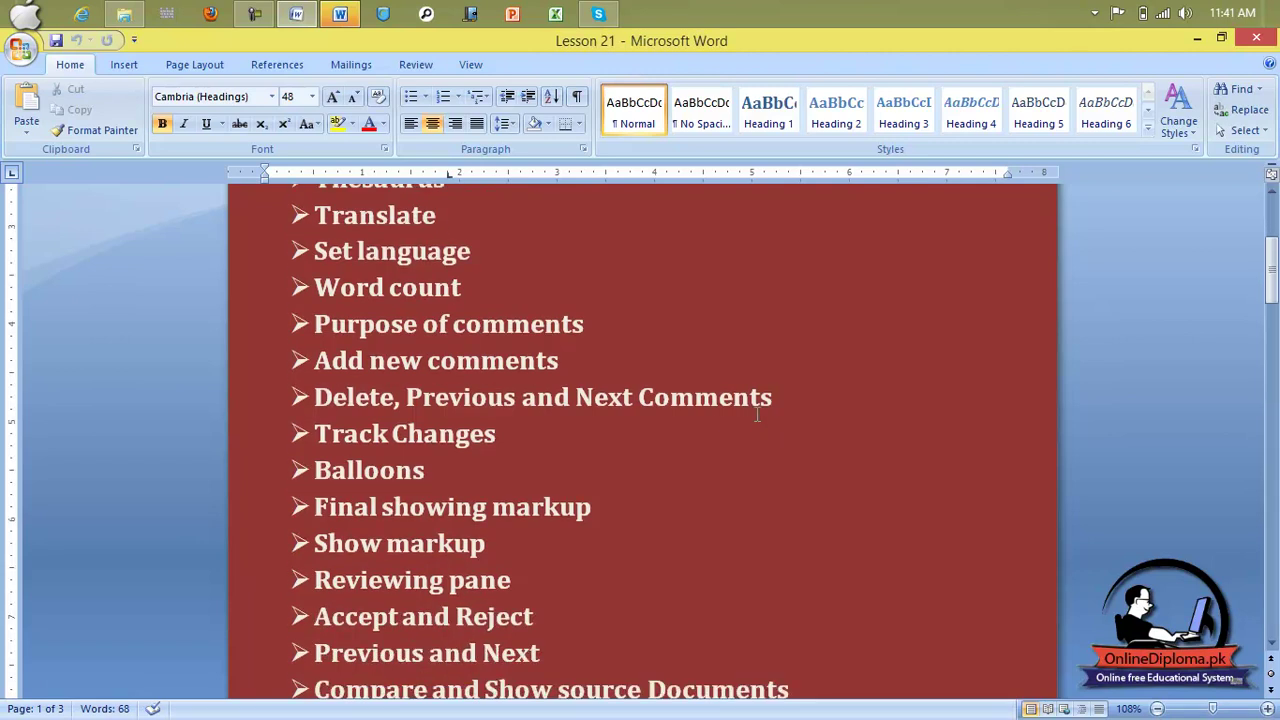
scroll(757, 414, down, 4)
scroll(757, 414, up, 5)
scroll(872, 457, down, 2)
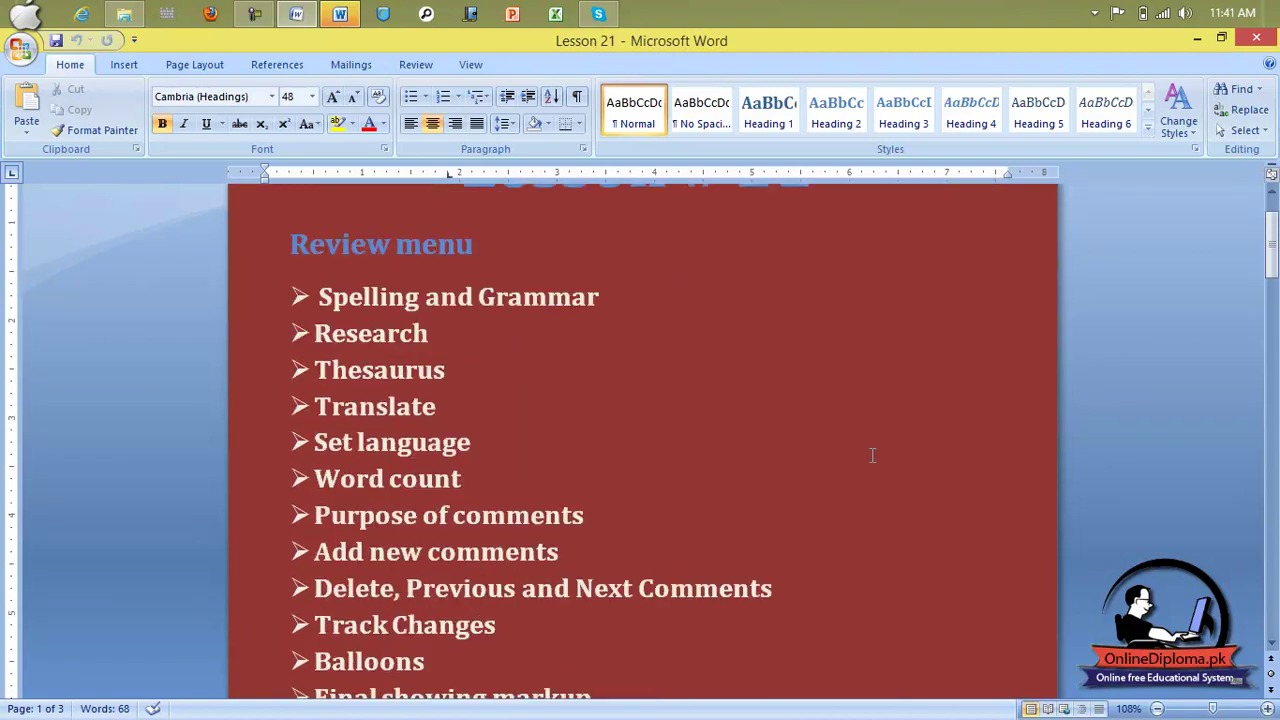
scroll(872, 455, down, 3)
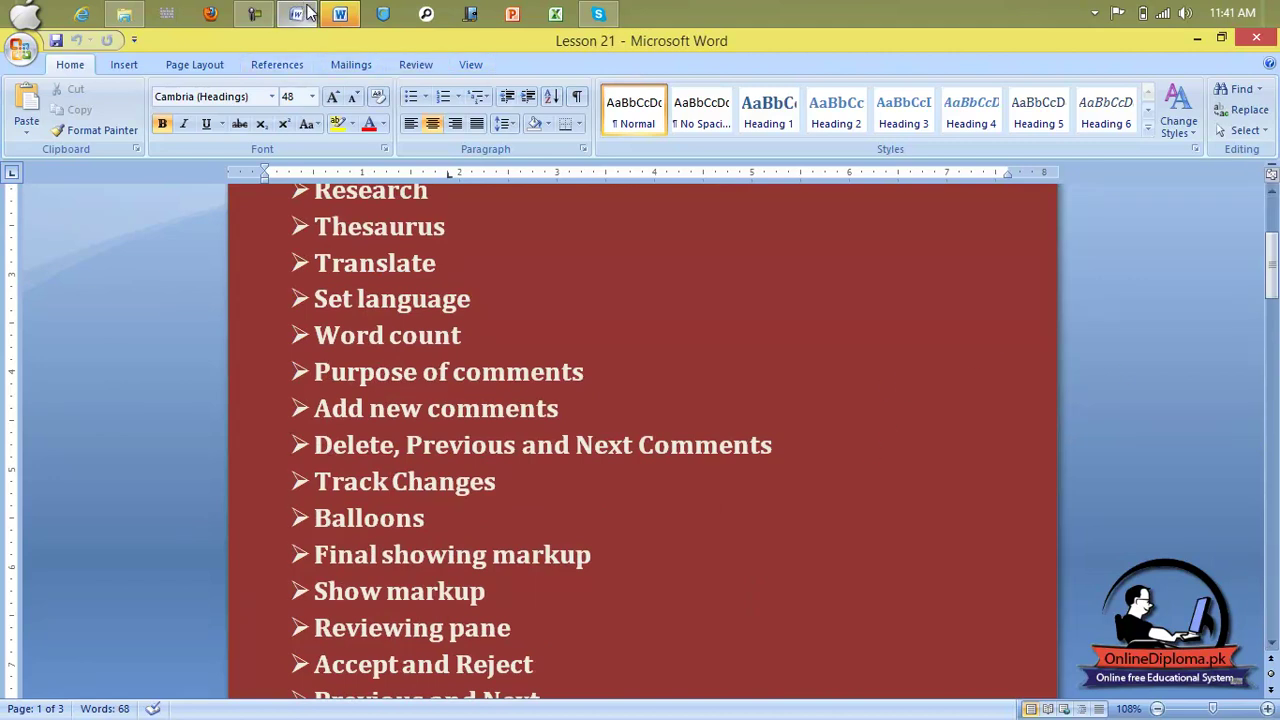
mouse_move(340, 10)
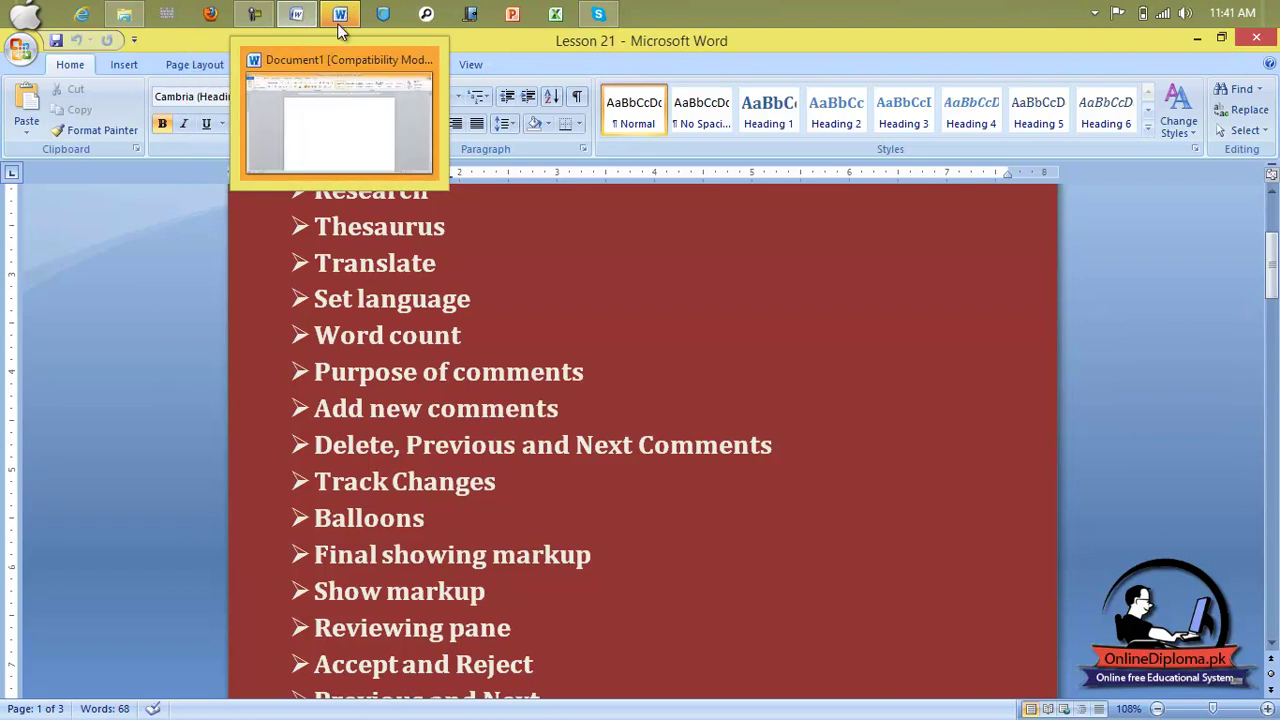
click(325, 118)
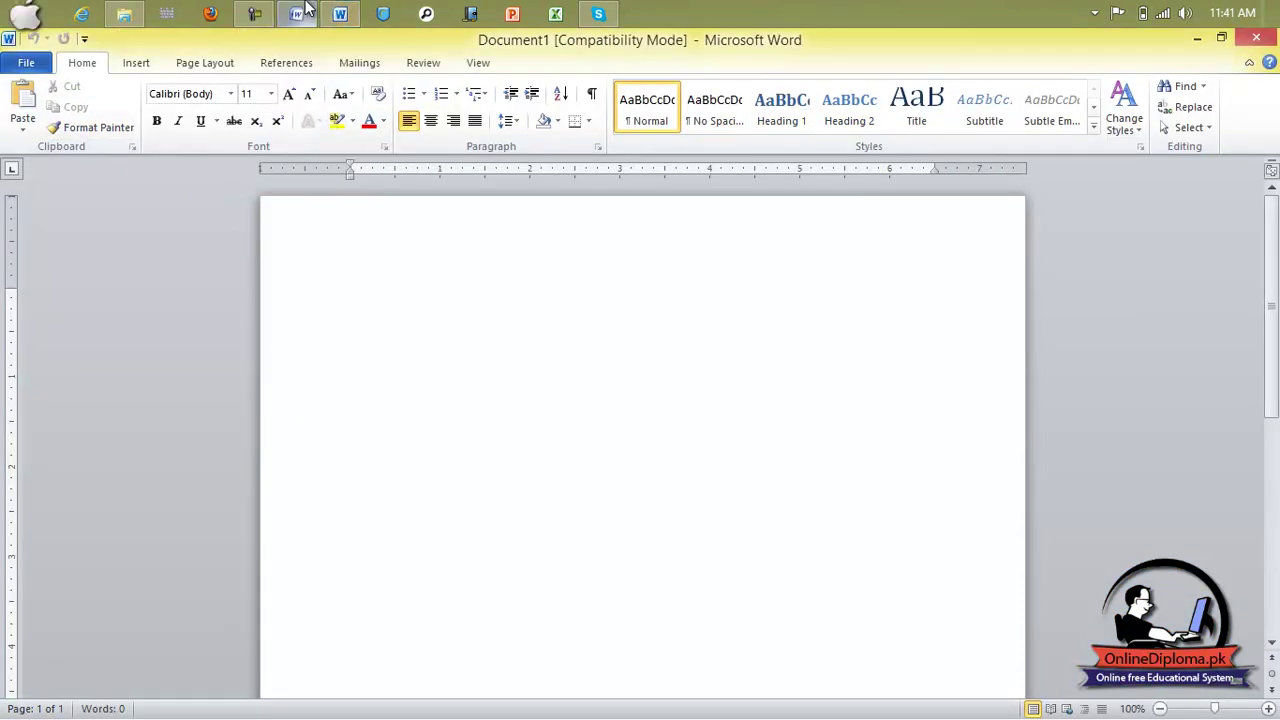
mouse_move(297, 14)
click(297, 120)
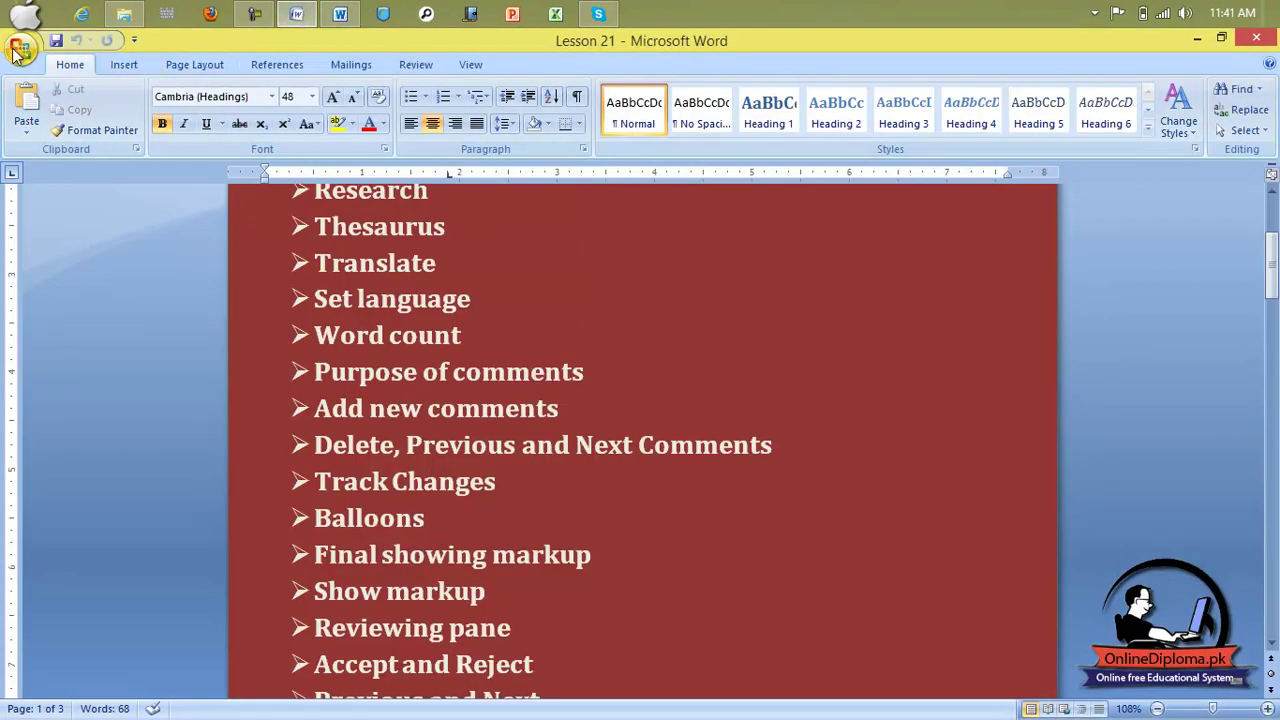
- Create a new blank document from the Office button's New command
click(20, 50)
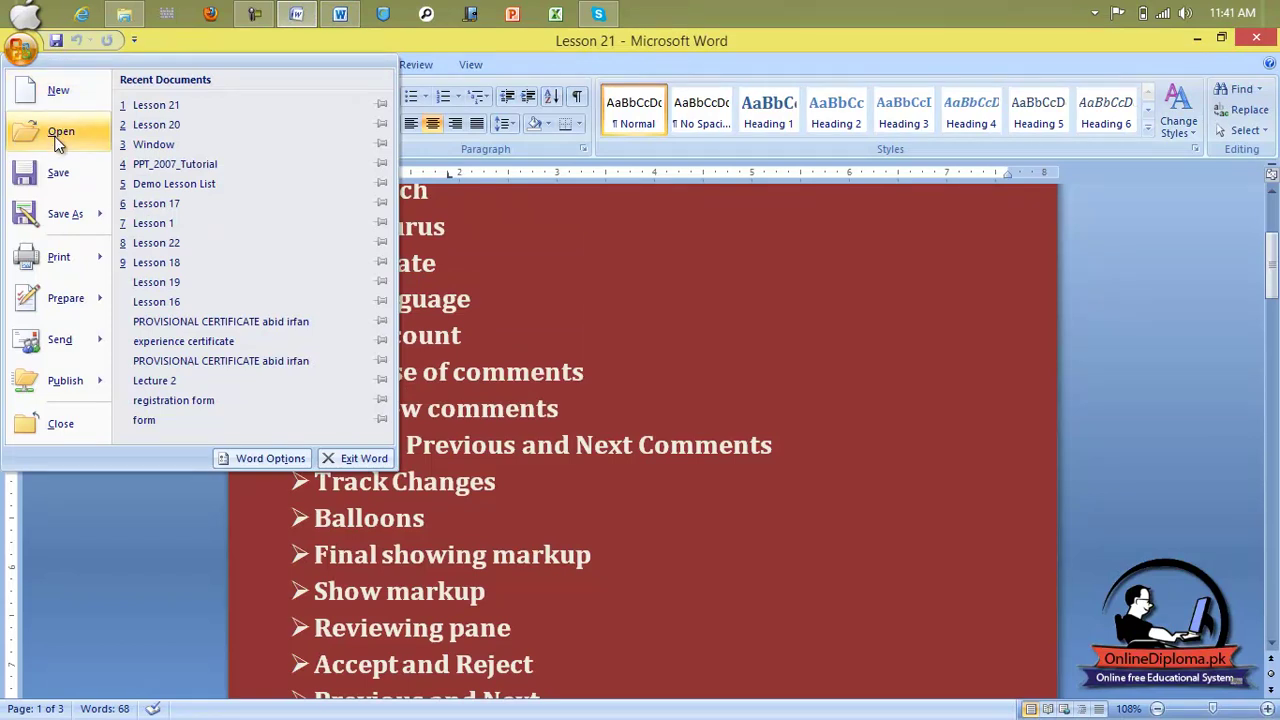
click(57, 98)
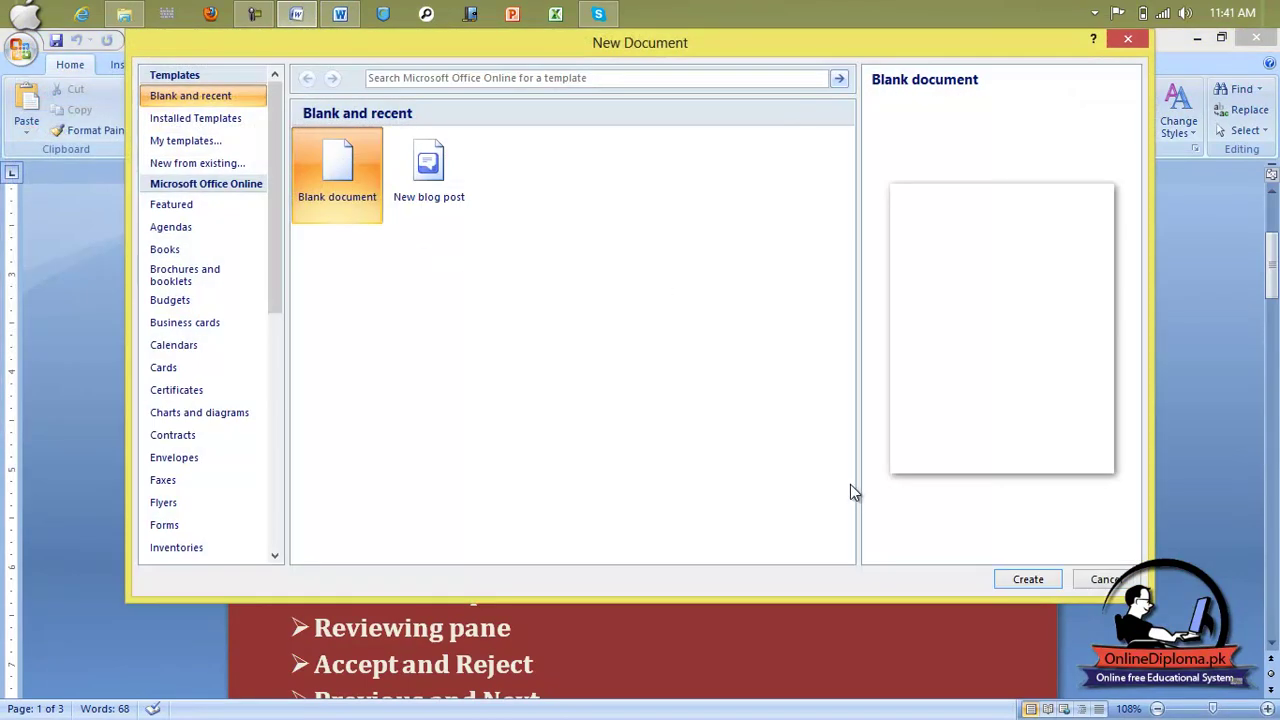
click(1022, 585)
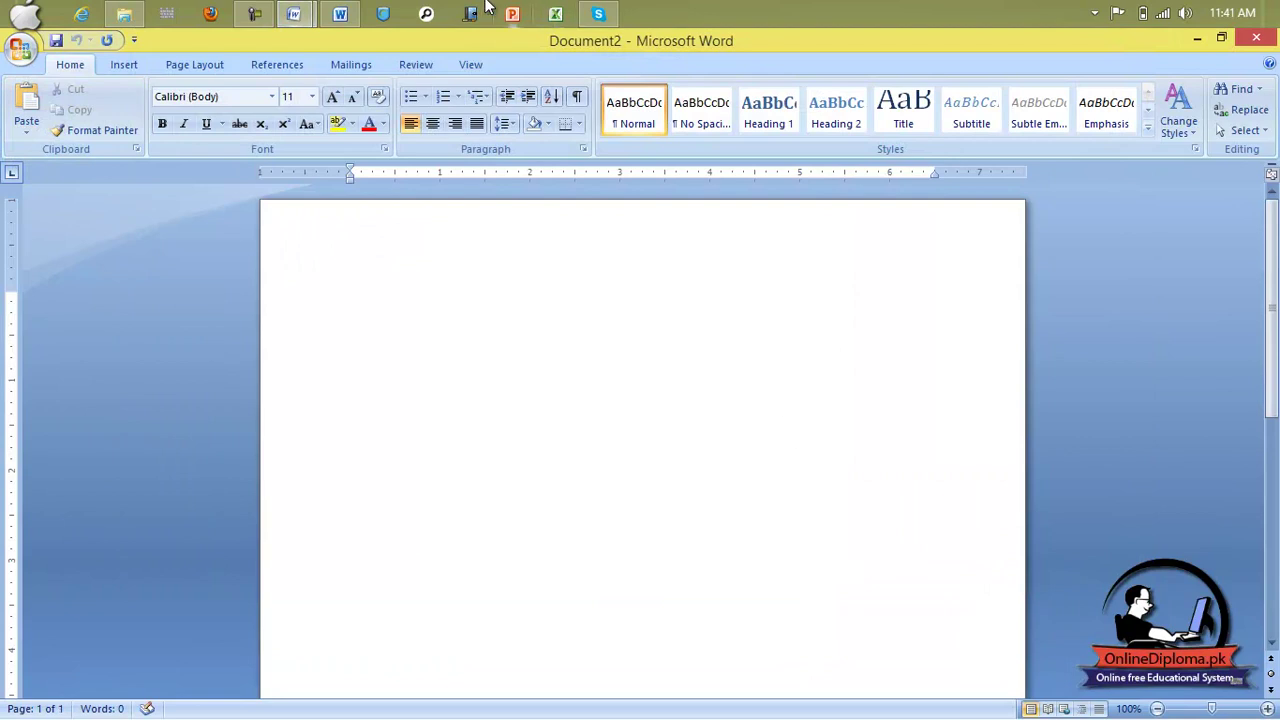
- Close the Lesson 21 window and bring the blank Document2 into focus
mouse_move(306, 14)
mouse_move(250, 100)
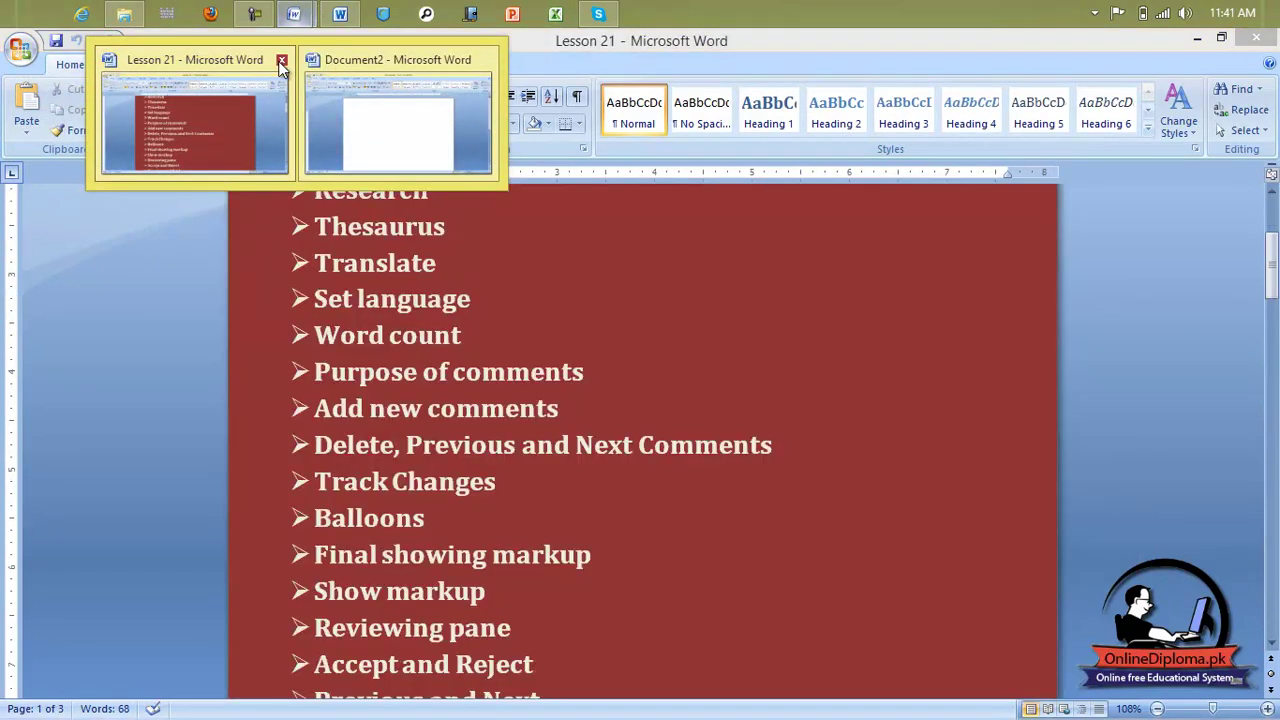
click(281, 63)
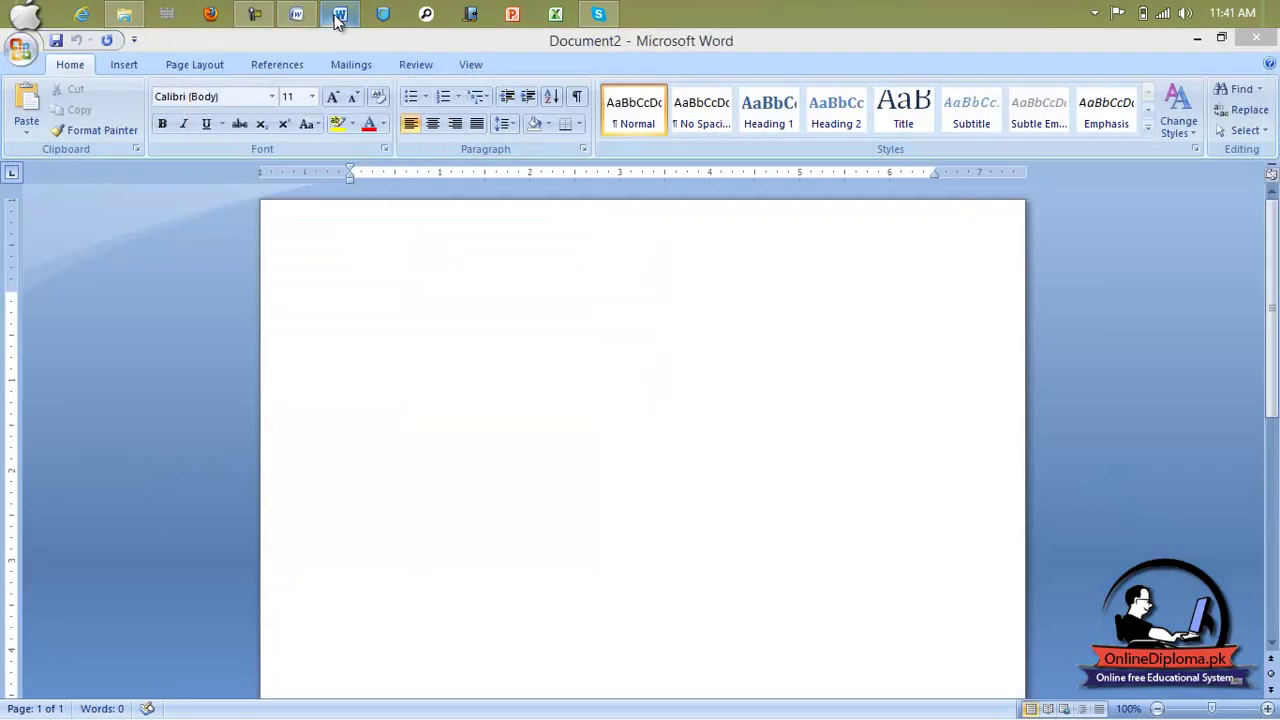
click(451, 357)
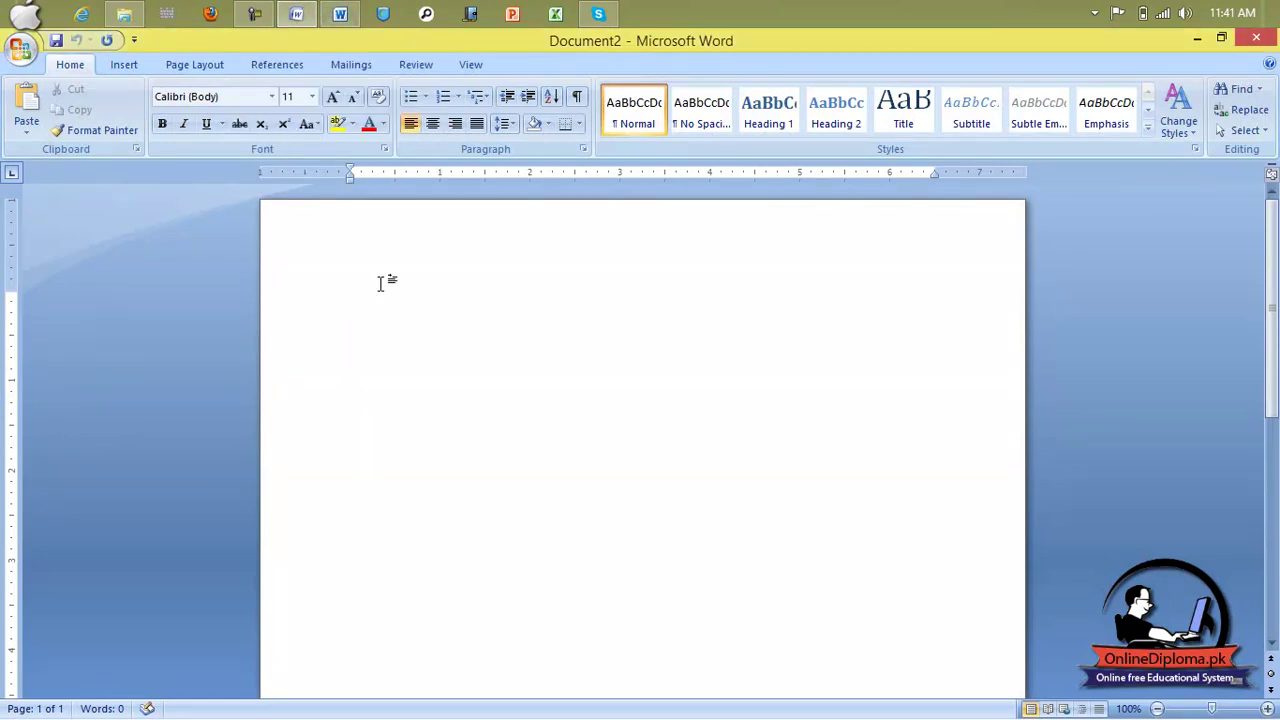
- With the Review tab showing, type 'Ms office is the appplliication softwareee' on the blank page
click(413, 66)
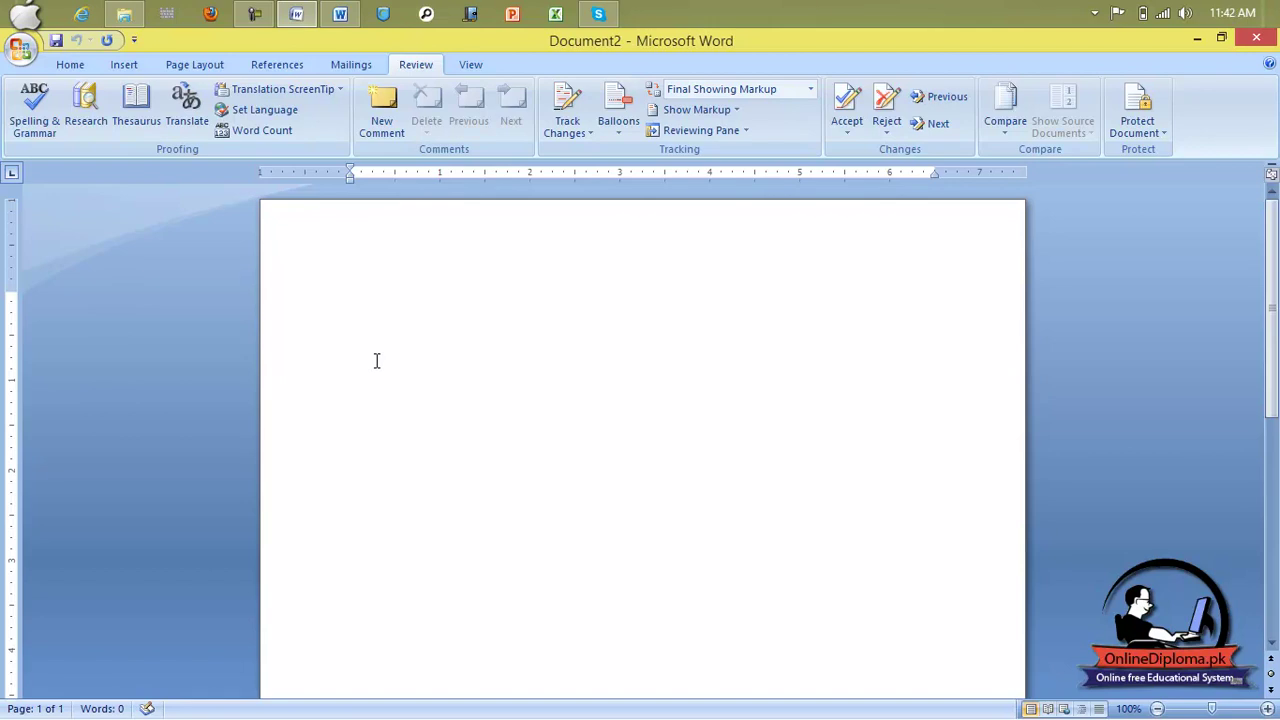
text(Ms office is the appplliica)
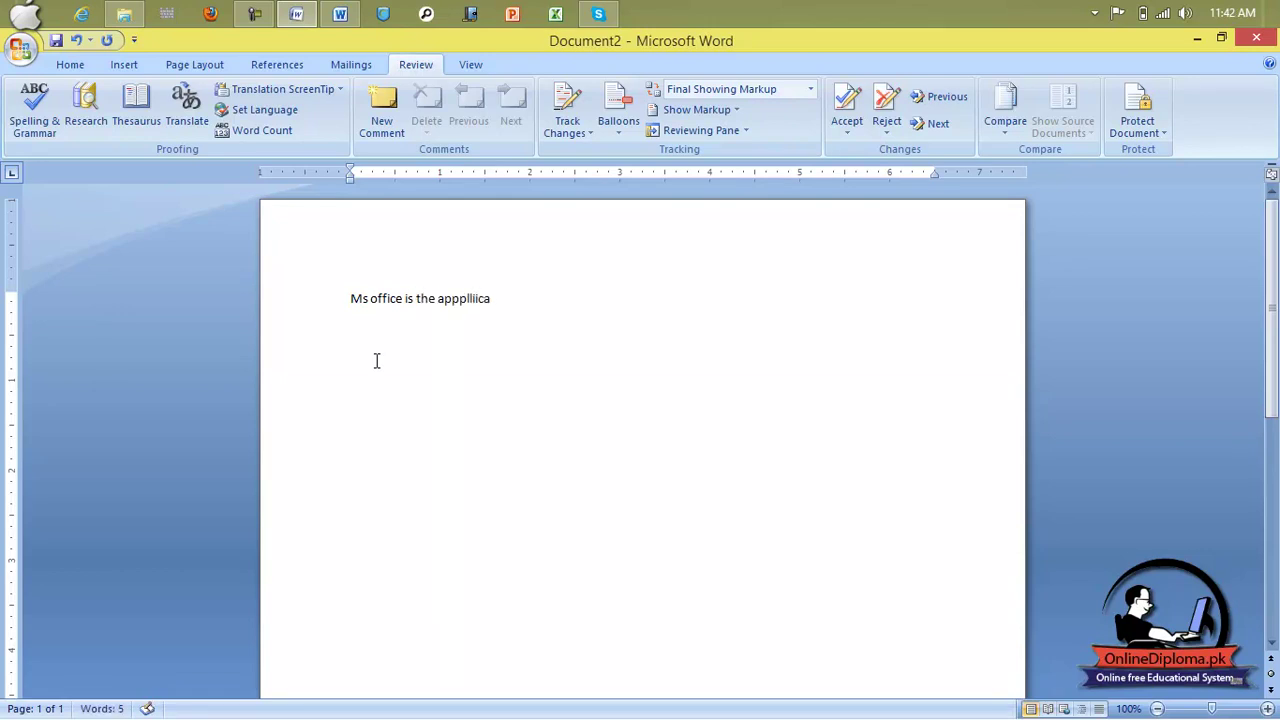
text(tion soft)
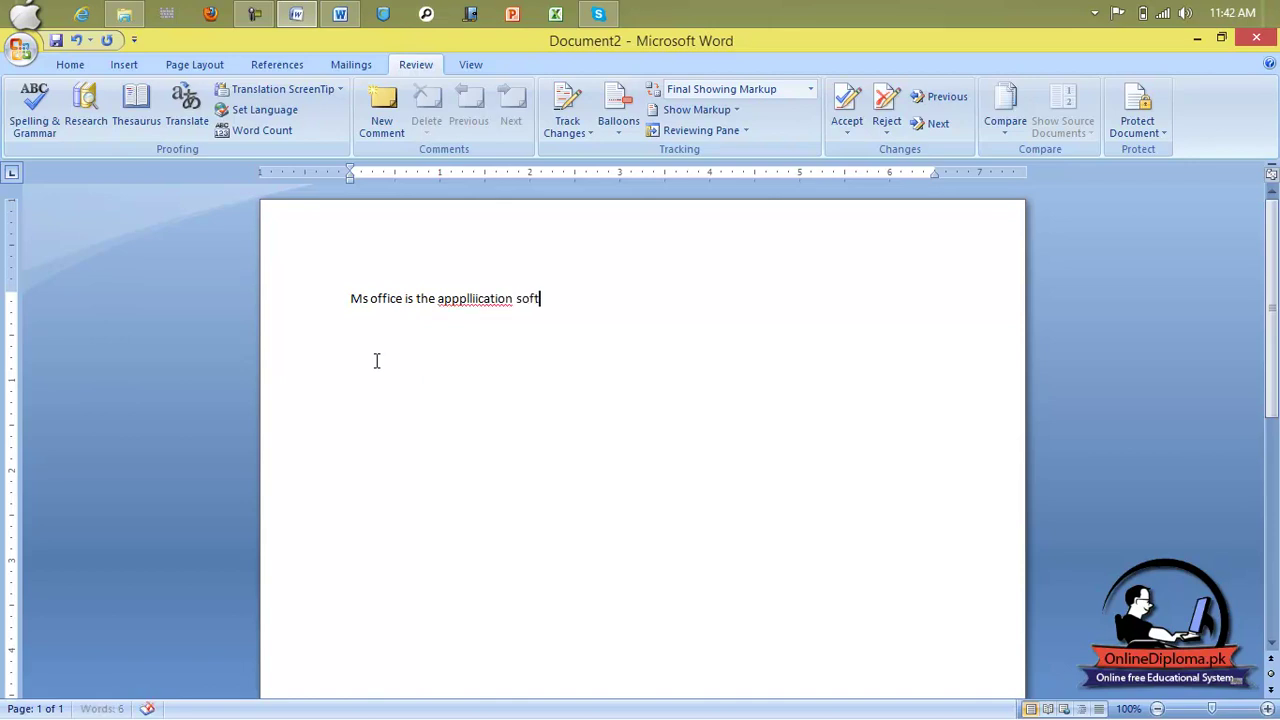
text(waare)
key(BackSpace)
key(BackSpace)
text(eee)
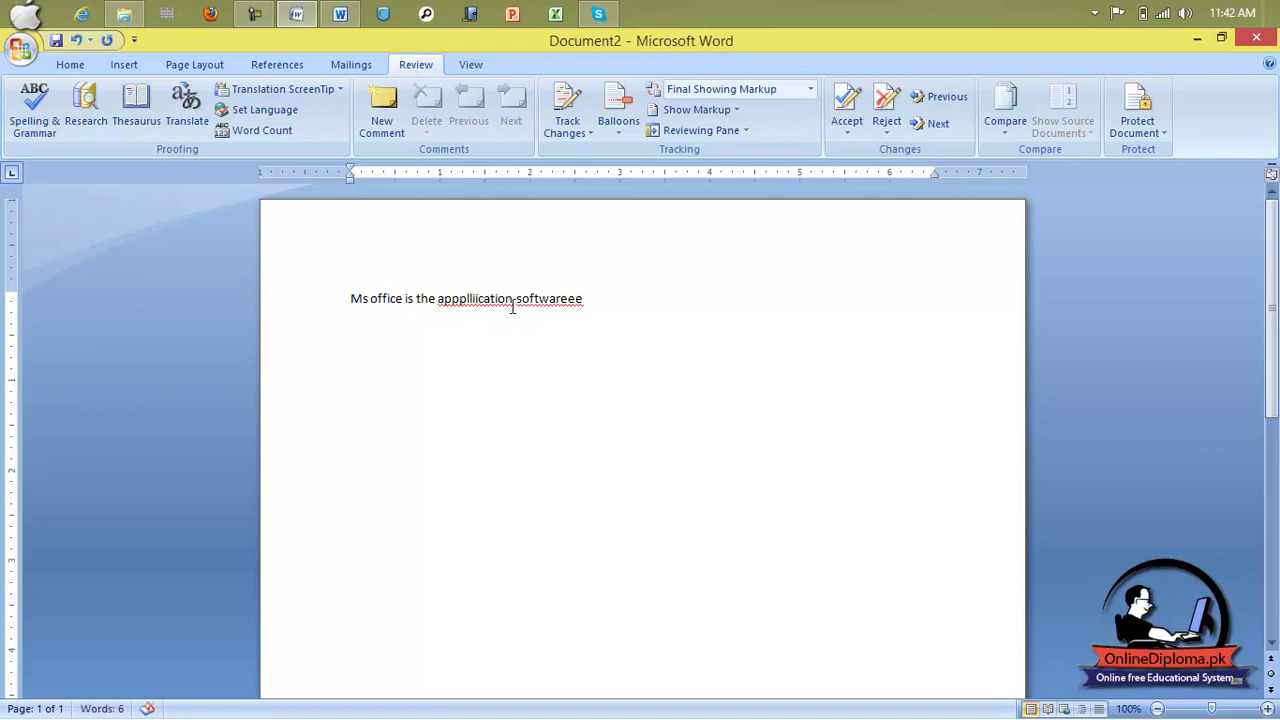
- View the spelling suggestions for softwareee and appplliication without applying any
right_click(545, 305)
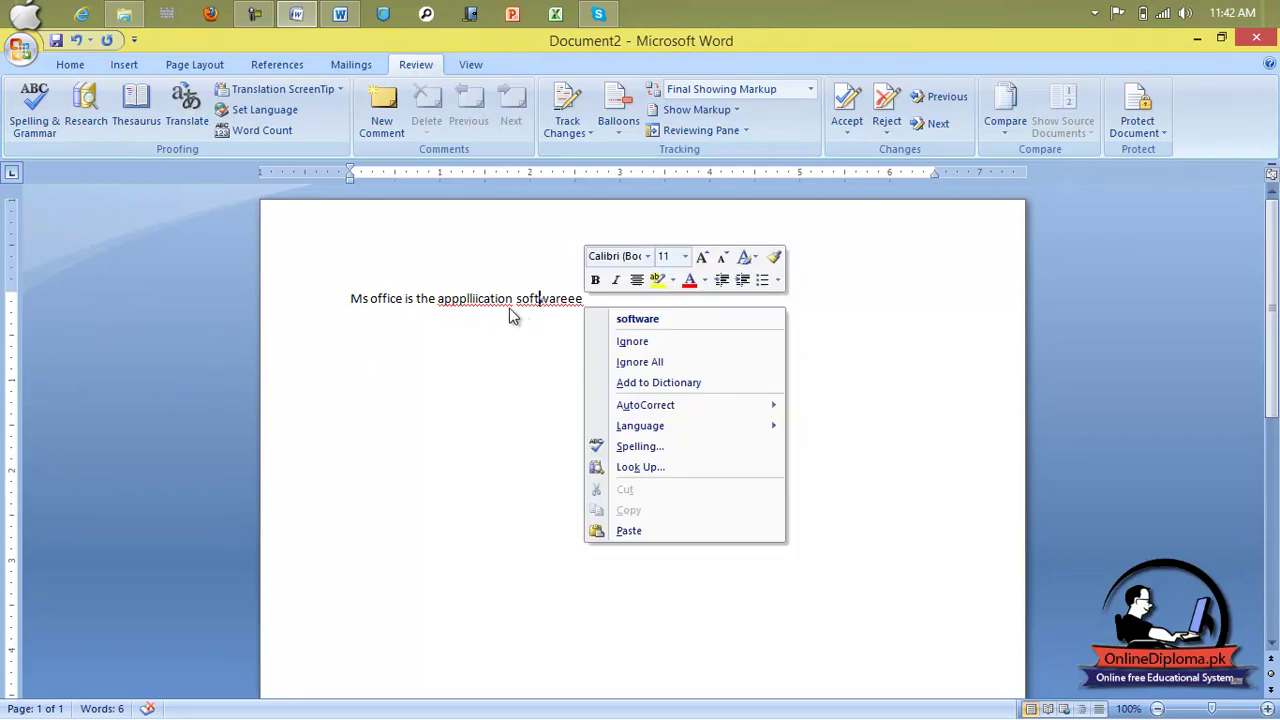
right_click(497, 301)
click(476, 378)
- Copy the sentence and paste four more copies after it
drag(592, 300, 326, 289)
key(ctrl+c)
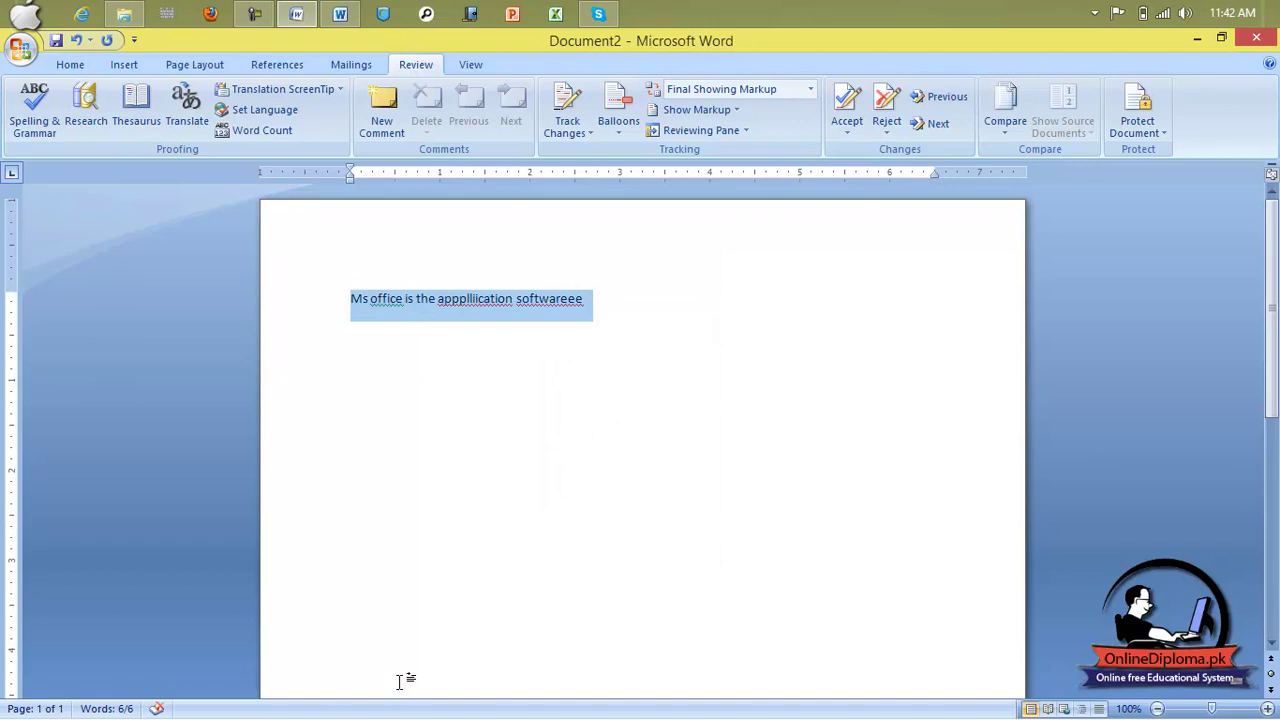
click(703, 306)
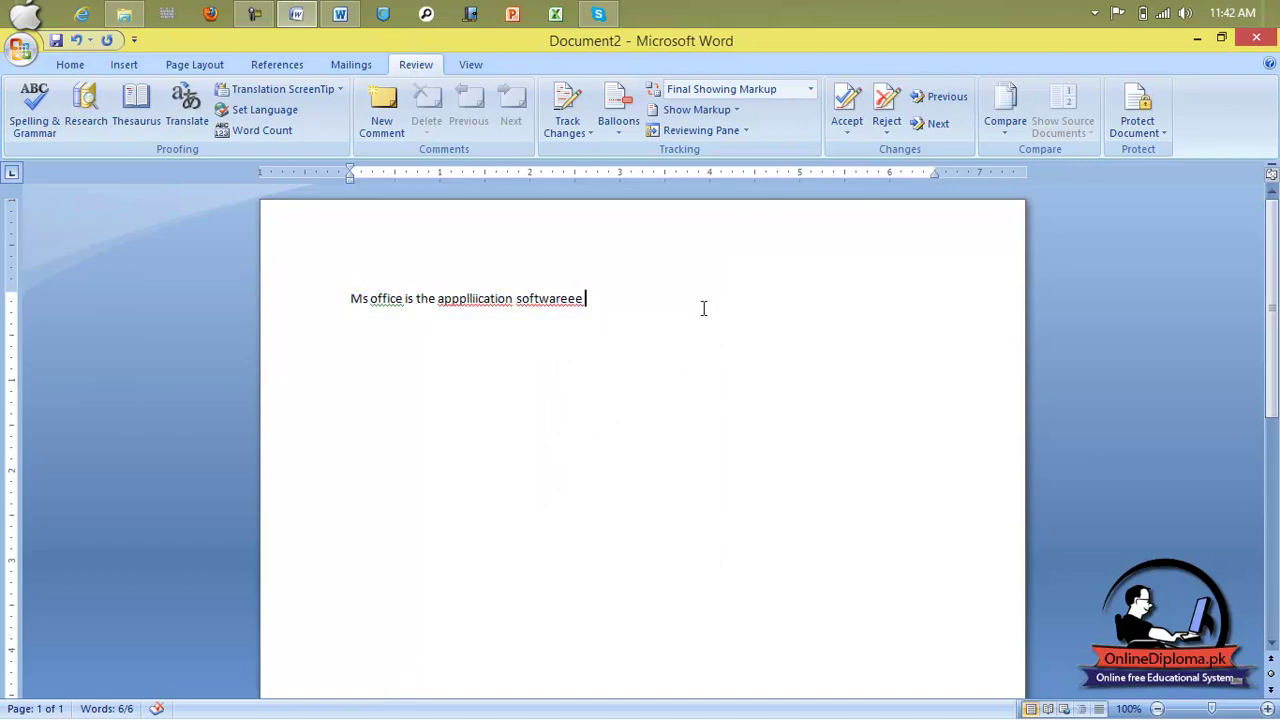
key(ctrl+v)
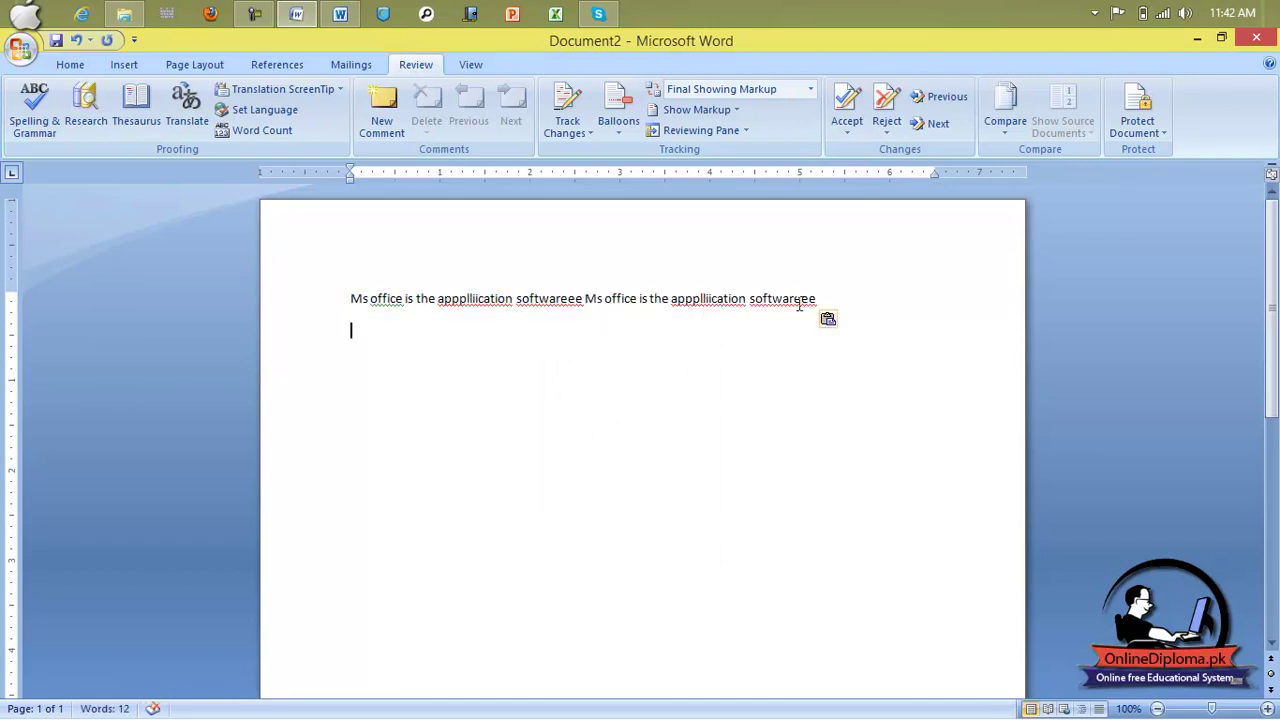
key(ctrl+v)
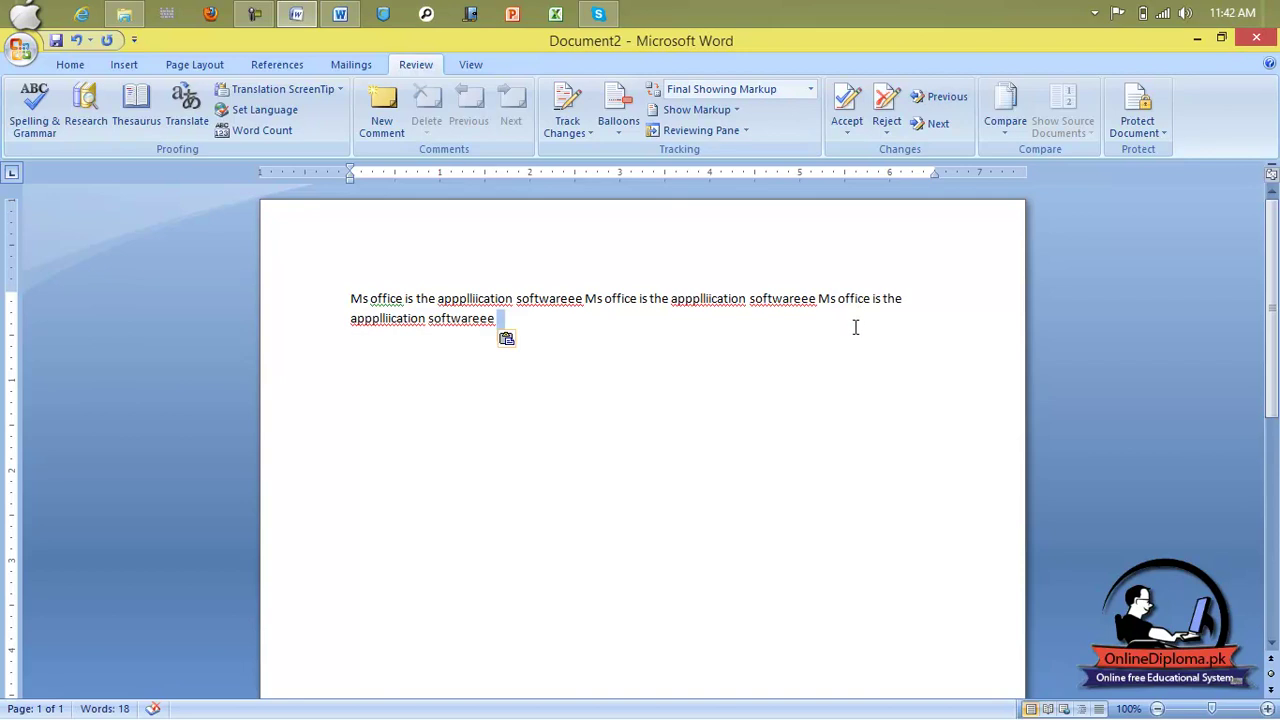
key(ctrl+v)
key(ctrl+v)
key(ctrl+v)
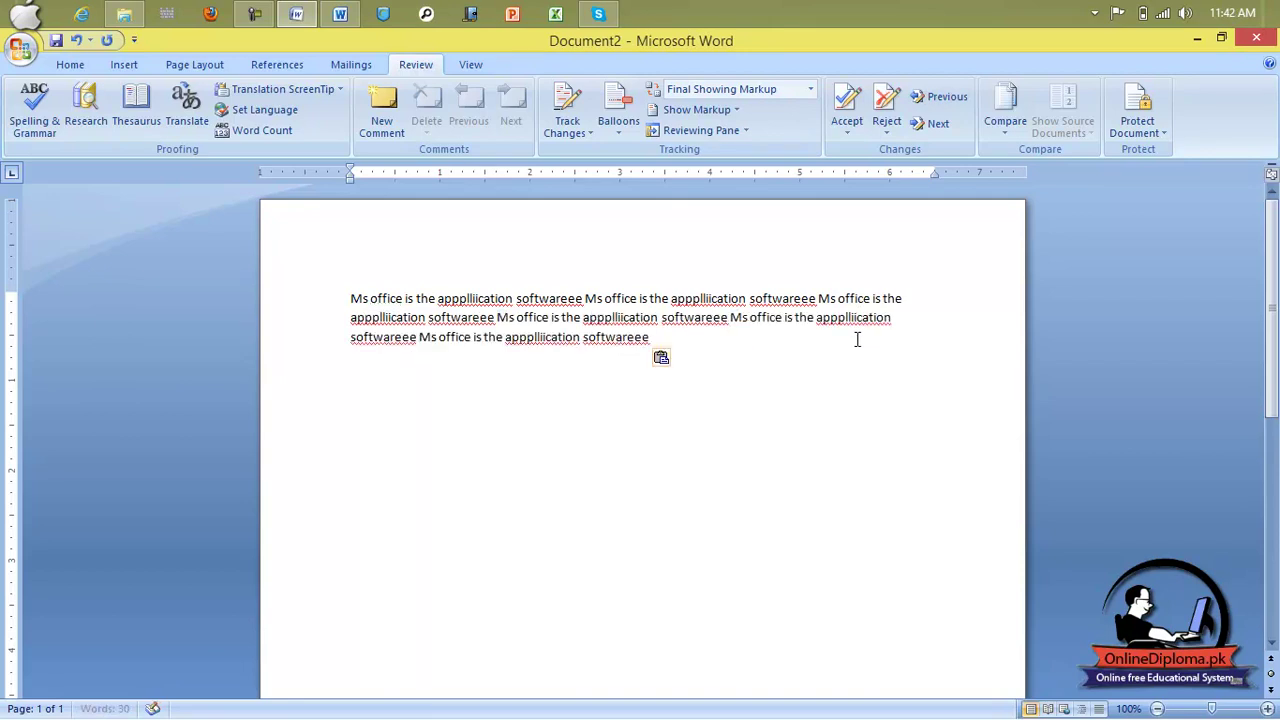
key(ctrl+v)
- Copy all the text and paste the whole block twice more, reaching 210 words
key(ctrl+a)
key(ctrl+c)
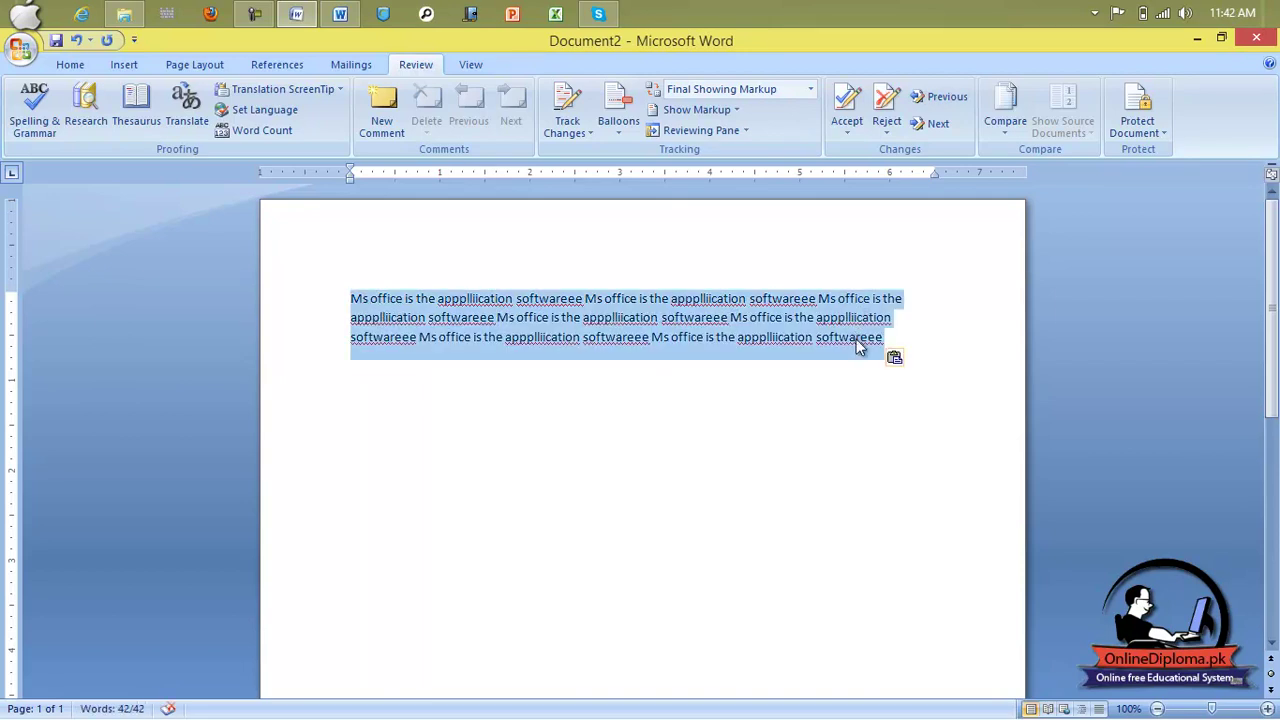
click(925, 363)
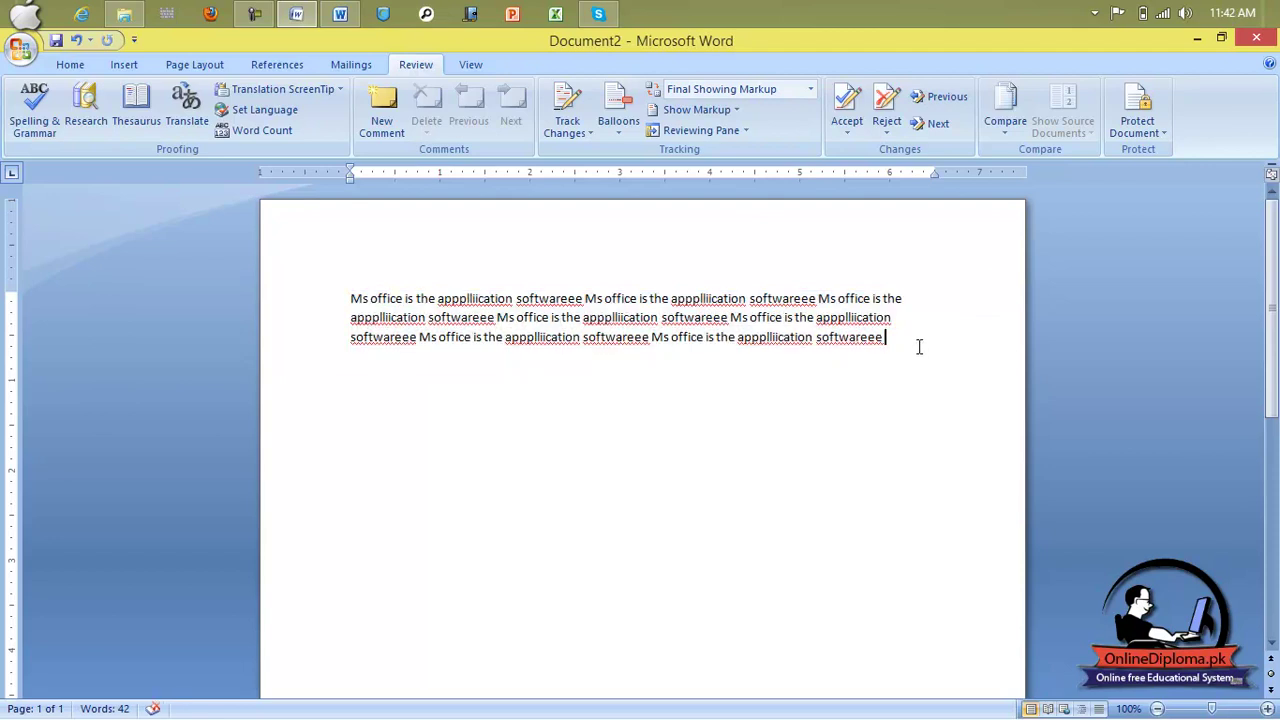
key(ctrl+v)
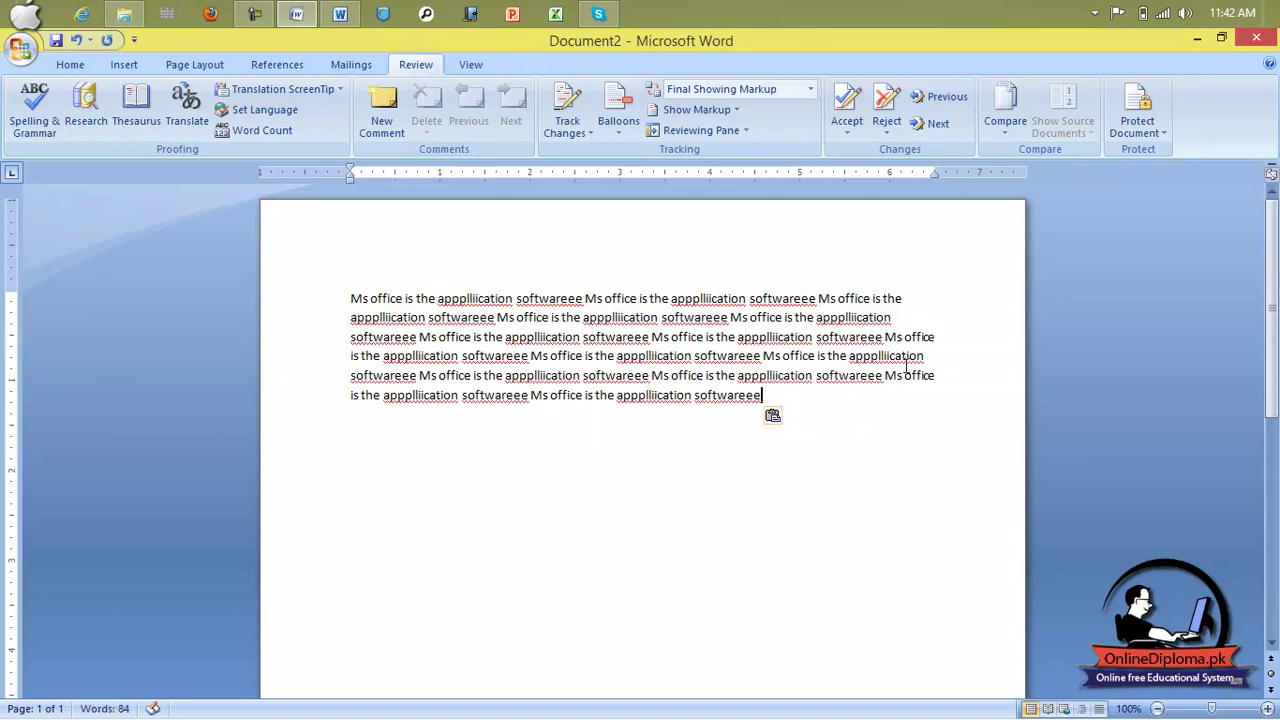
key(ctrl+v)
key(ctrl+v)
key(ctrl+v)
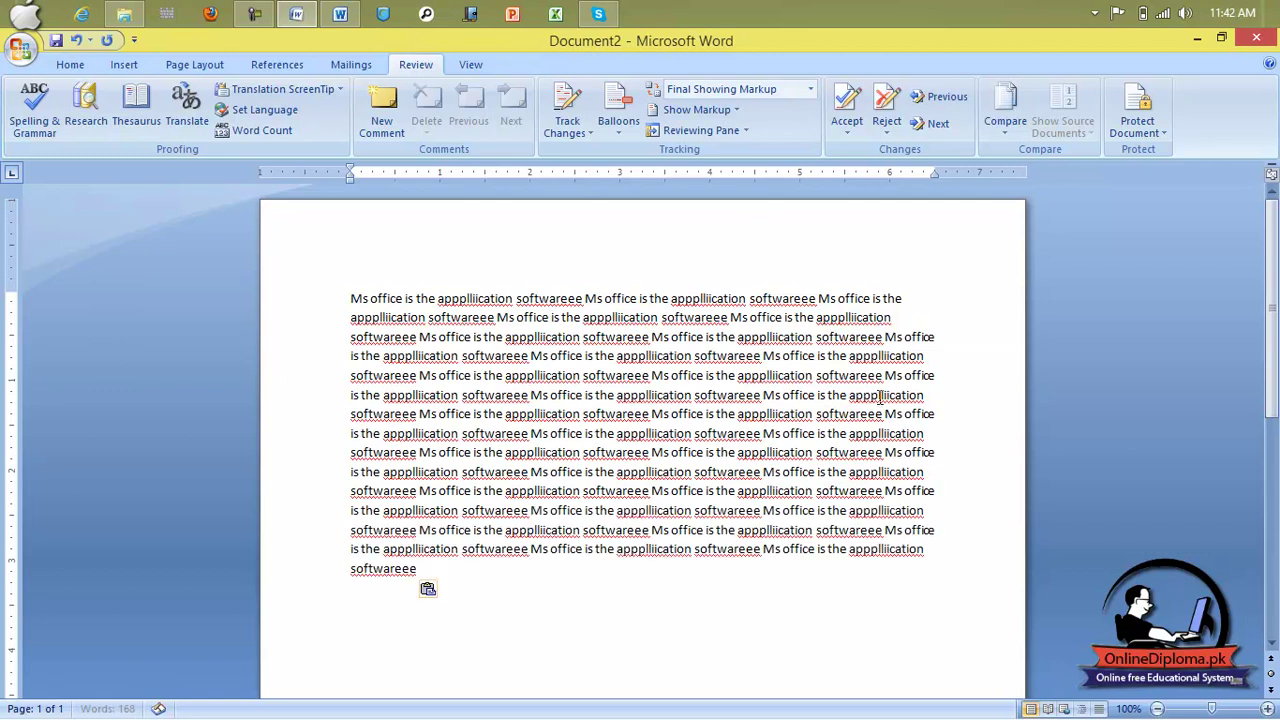
- Spell-check the document: ignore the first appplliication, correct the rest to software and application
click(35, 115)
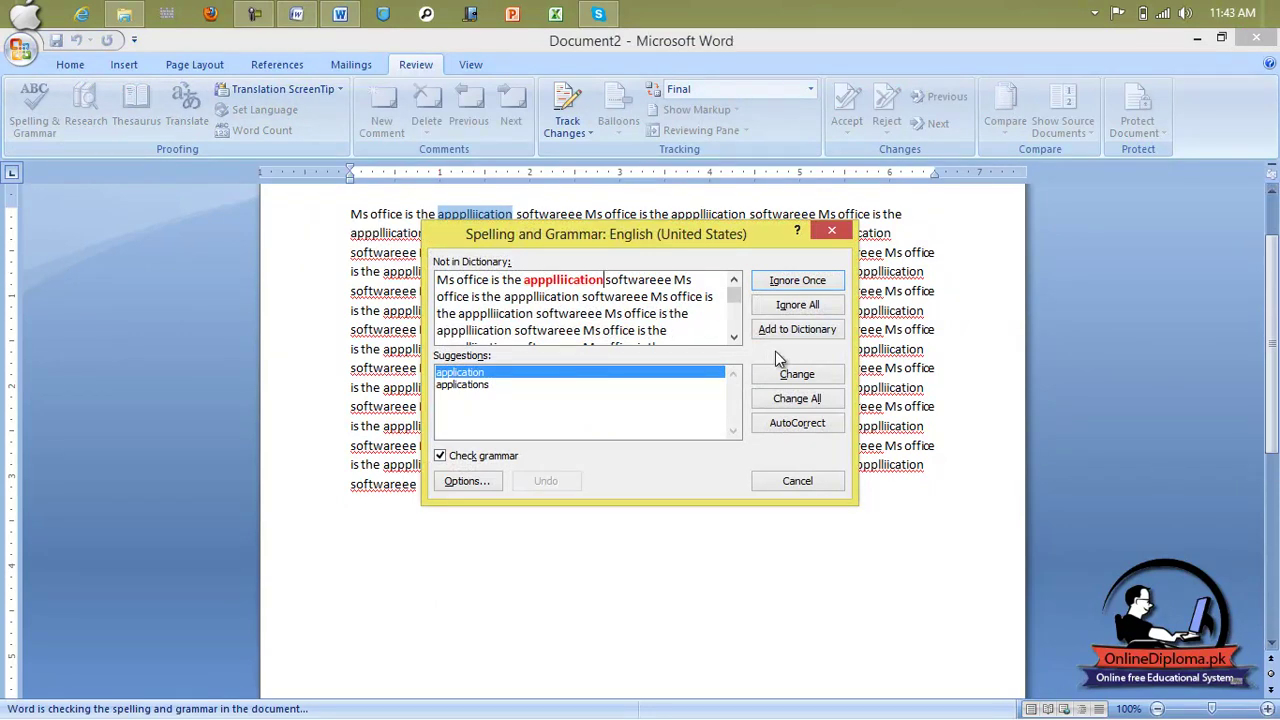
drag(758, 241, 793, 398)
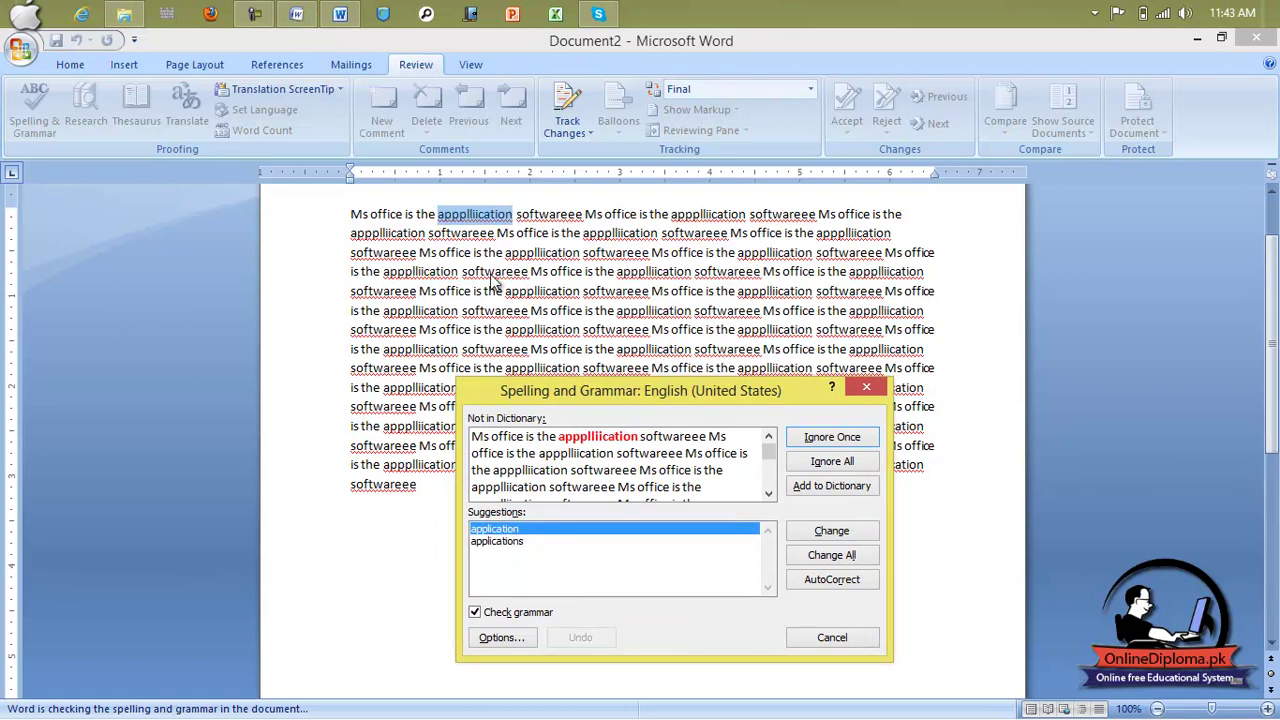
click(848, 441)
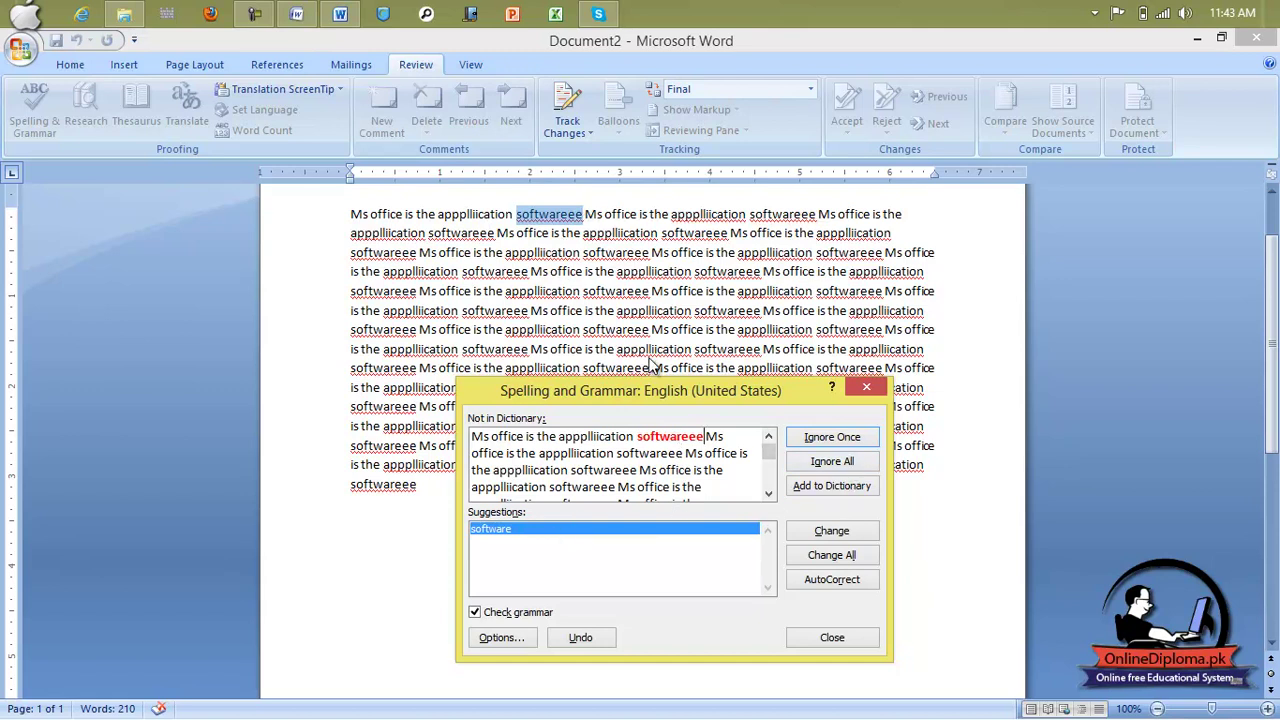
click(831, 538)
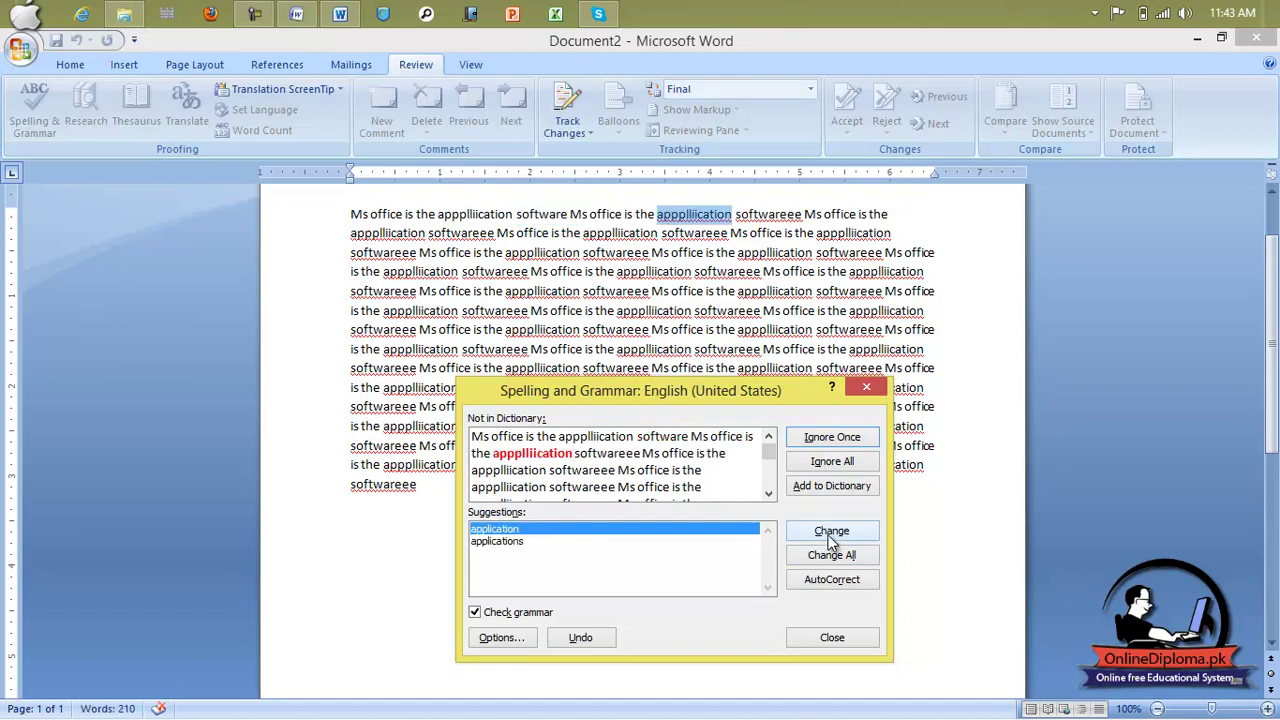
click(831, 538)
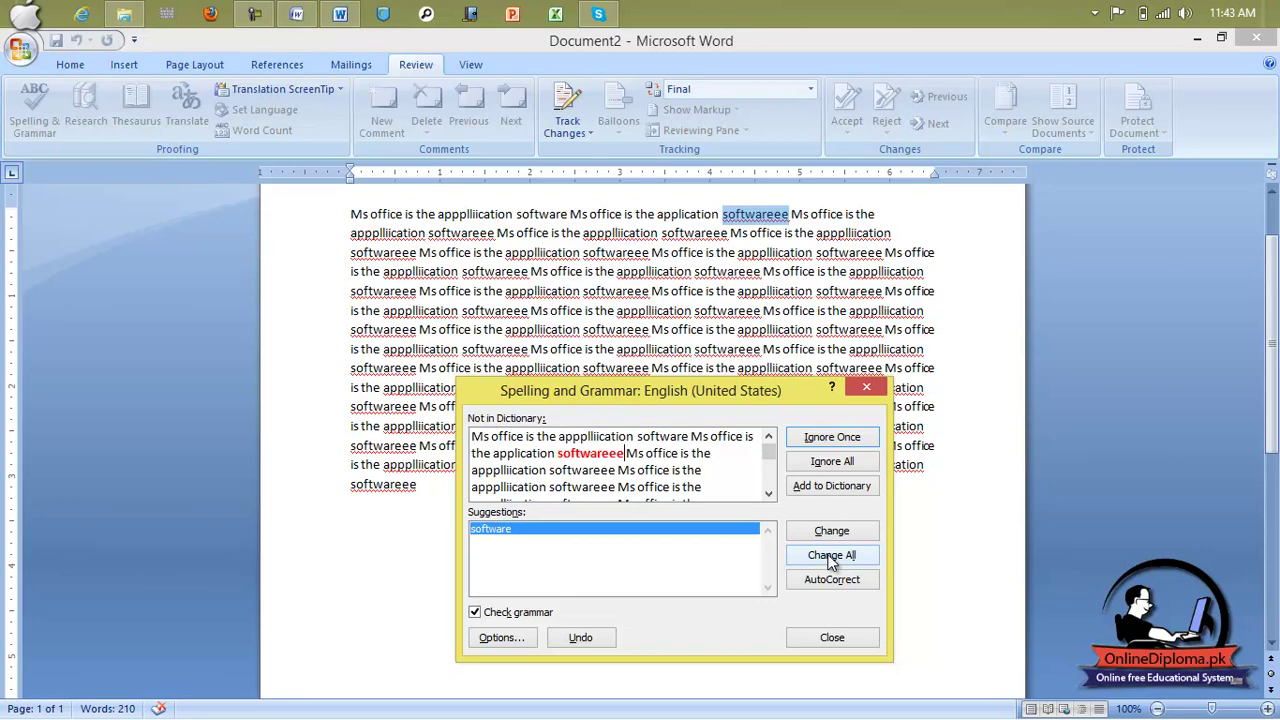
click(829, 558)
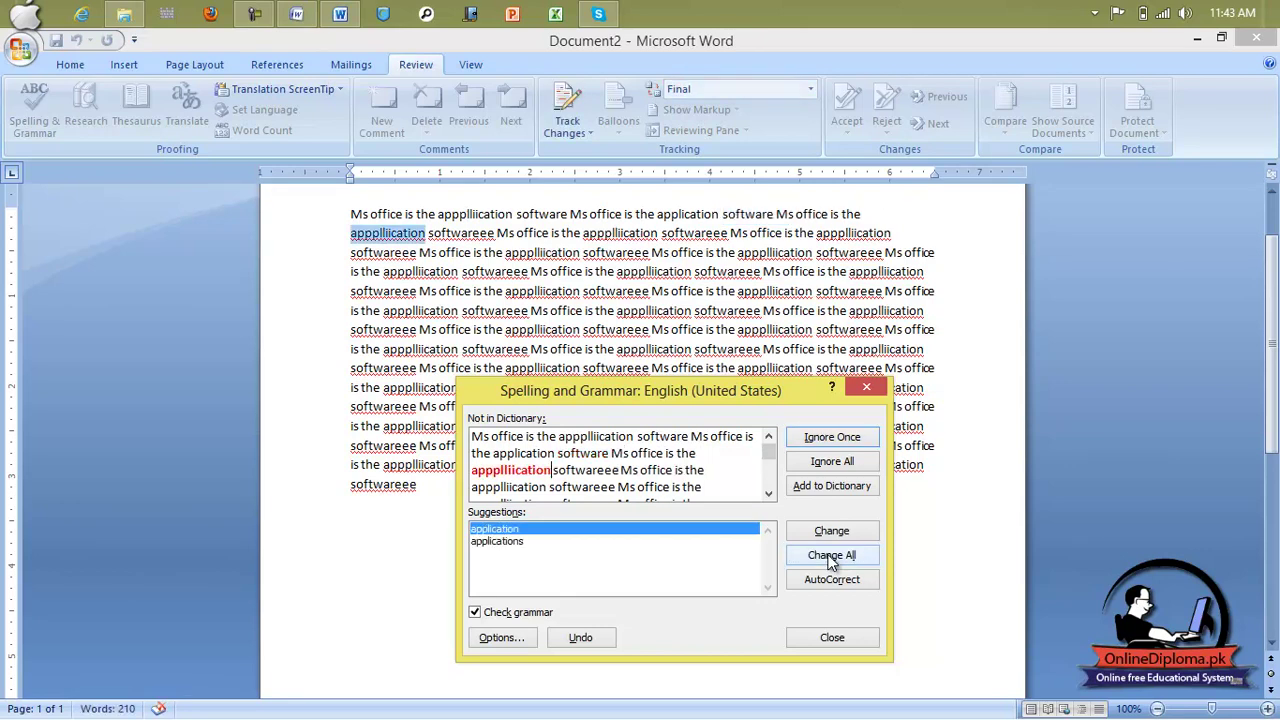
click(829, 558)
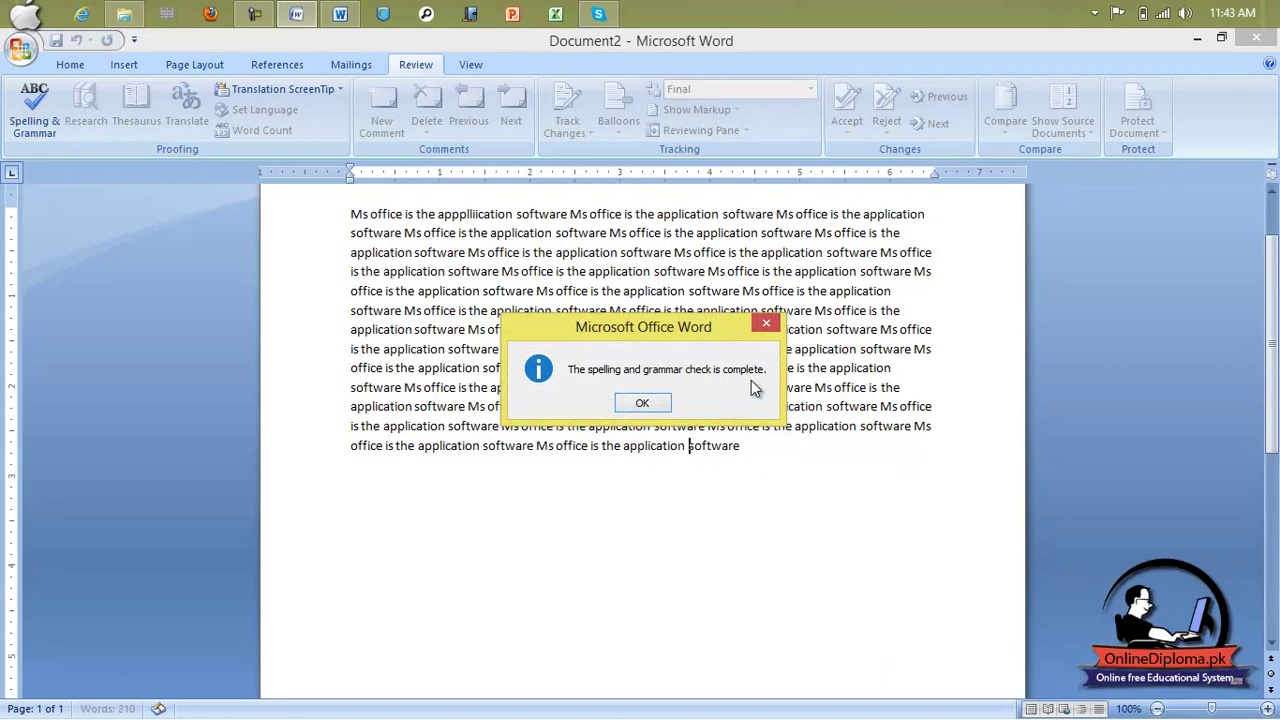
click(645, 405)
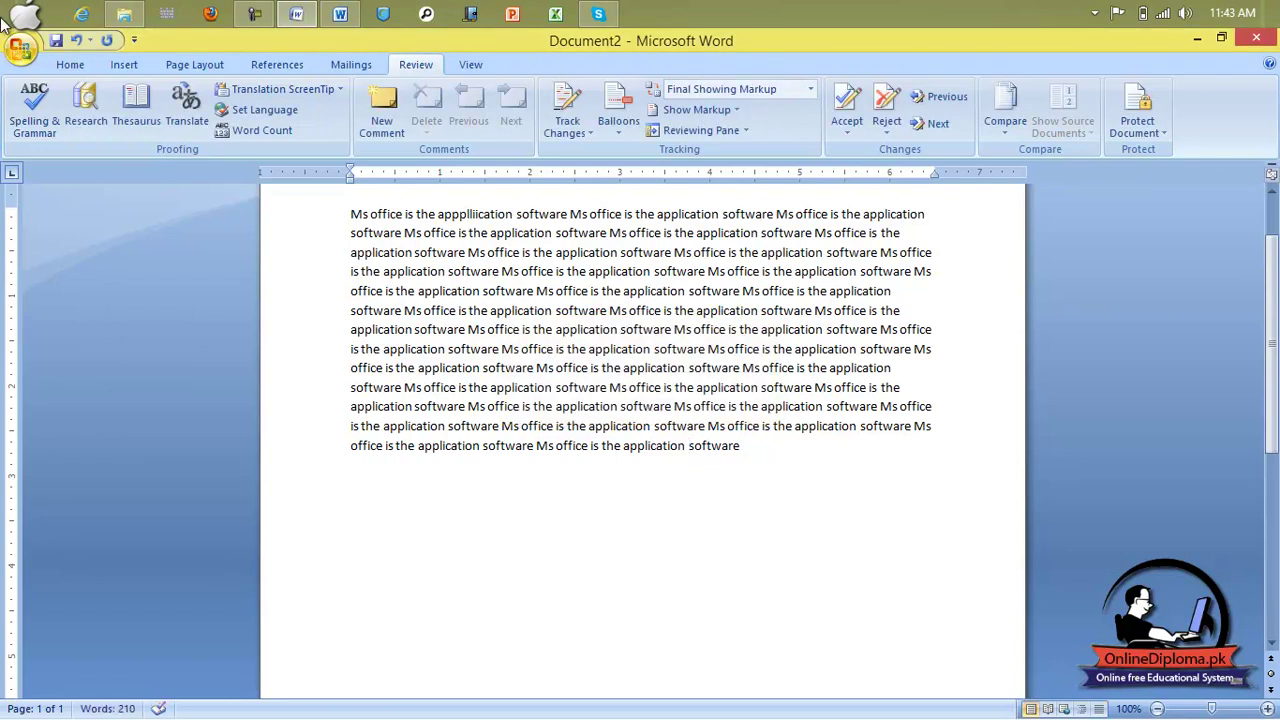
click(424, 446)
click(818, 516)
text(;h)
key(BackSpace)
key(BackSpace)
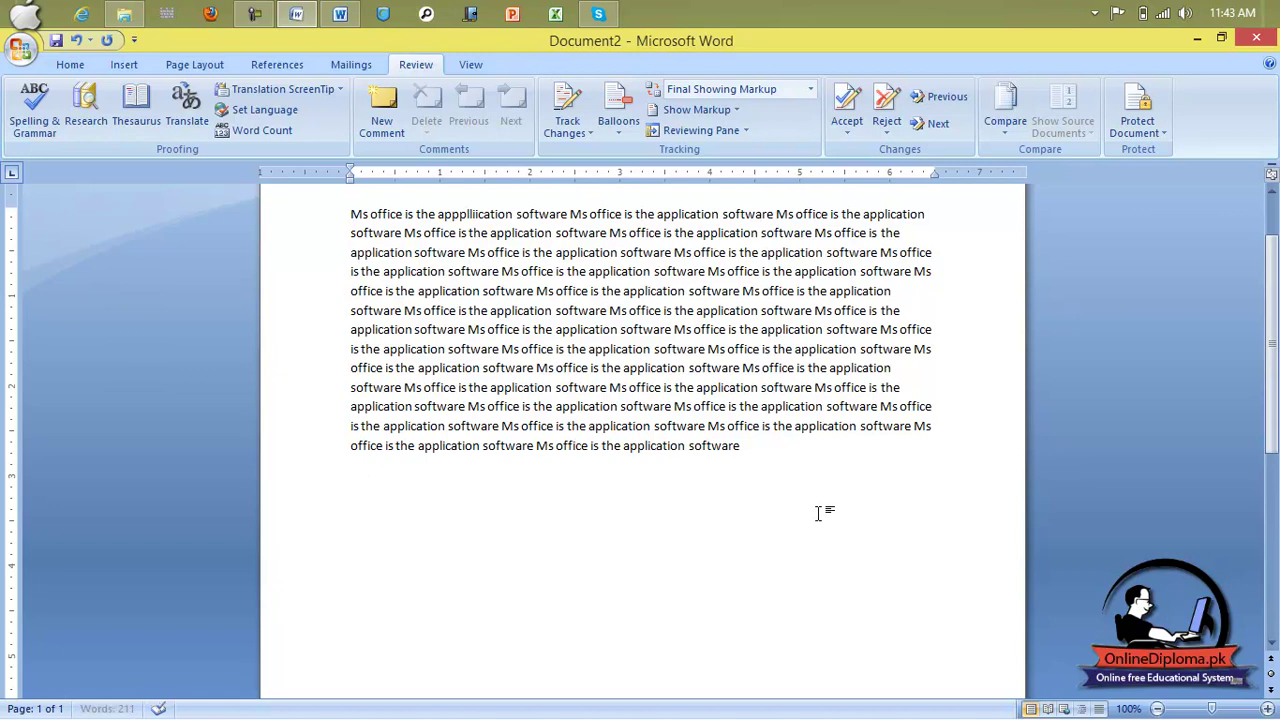
text(handsome)
drag(420, 477, 355, 479)
click(86, 105)
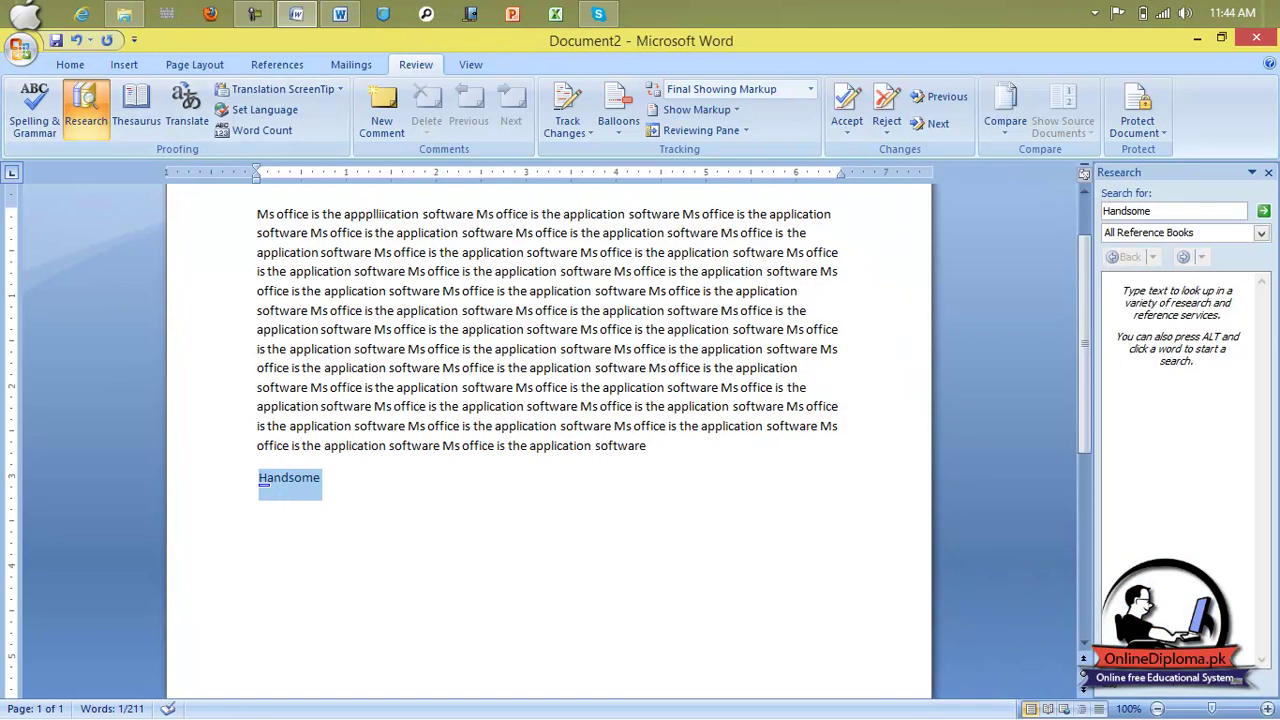
click(1259, 235)
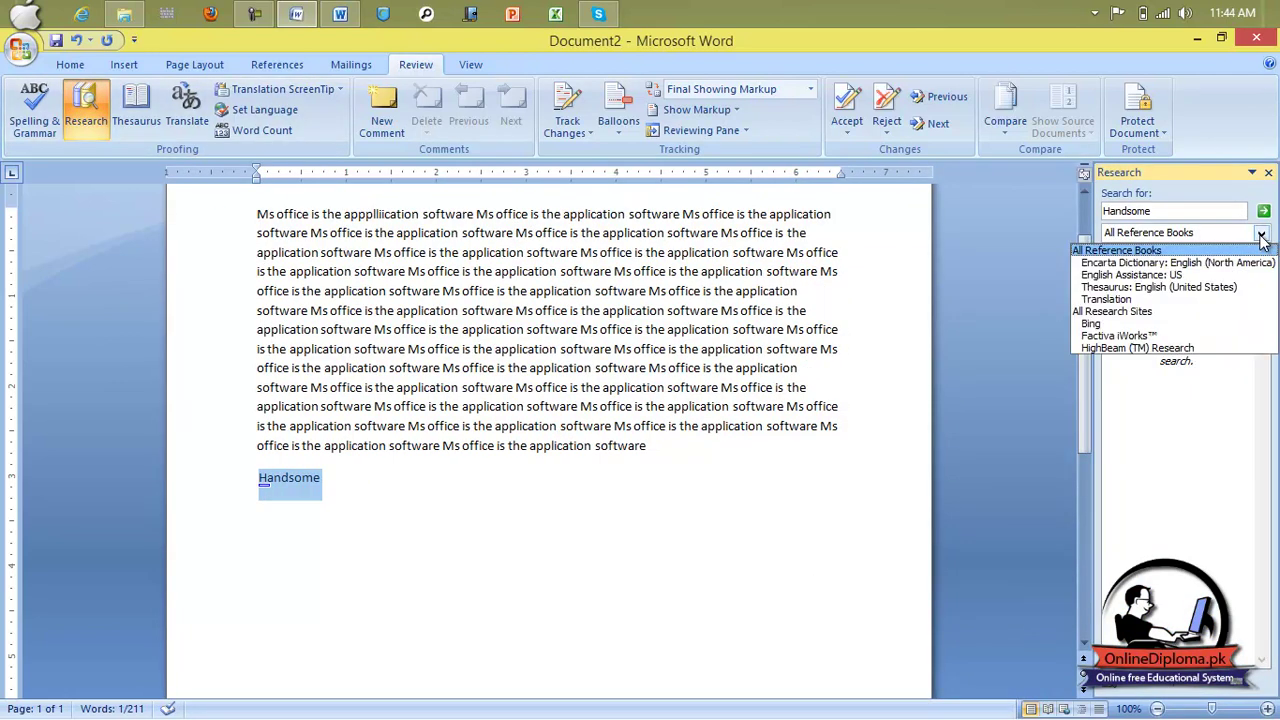
click(1234, 290)
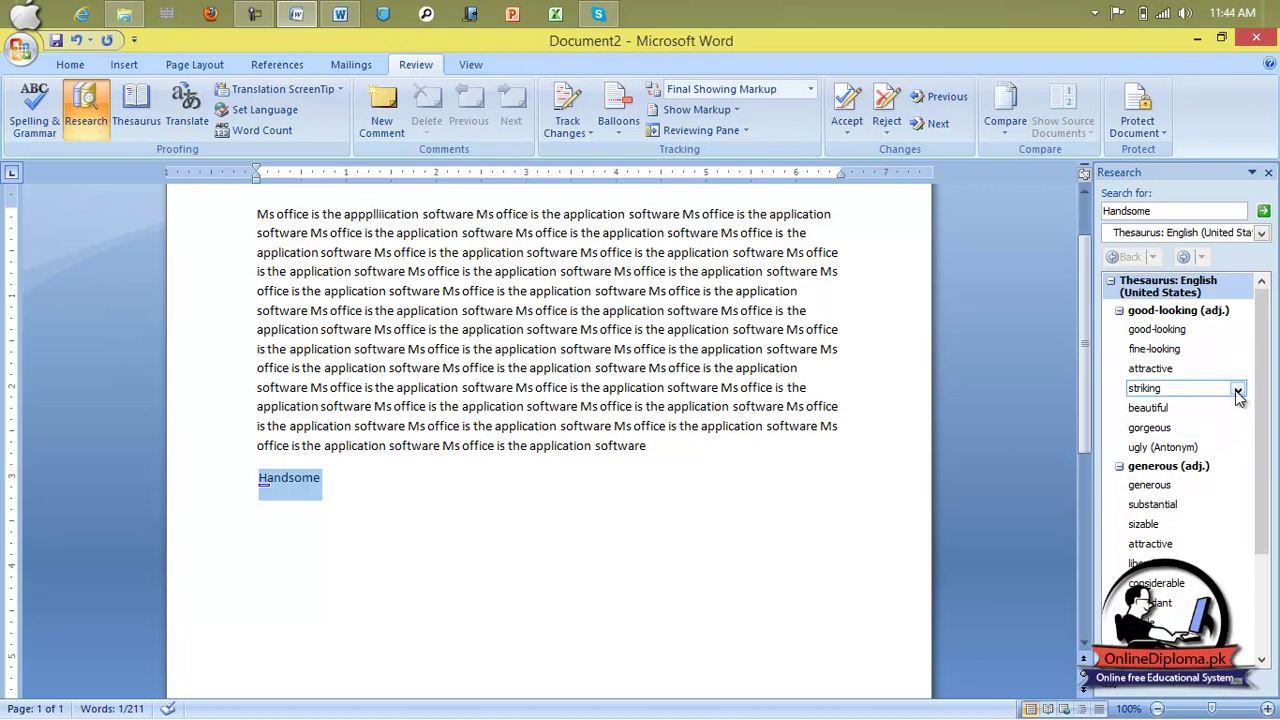
click(1238, 392)
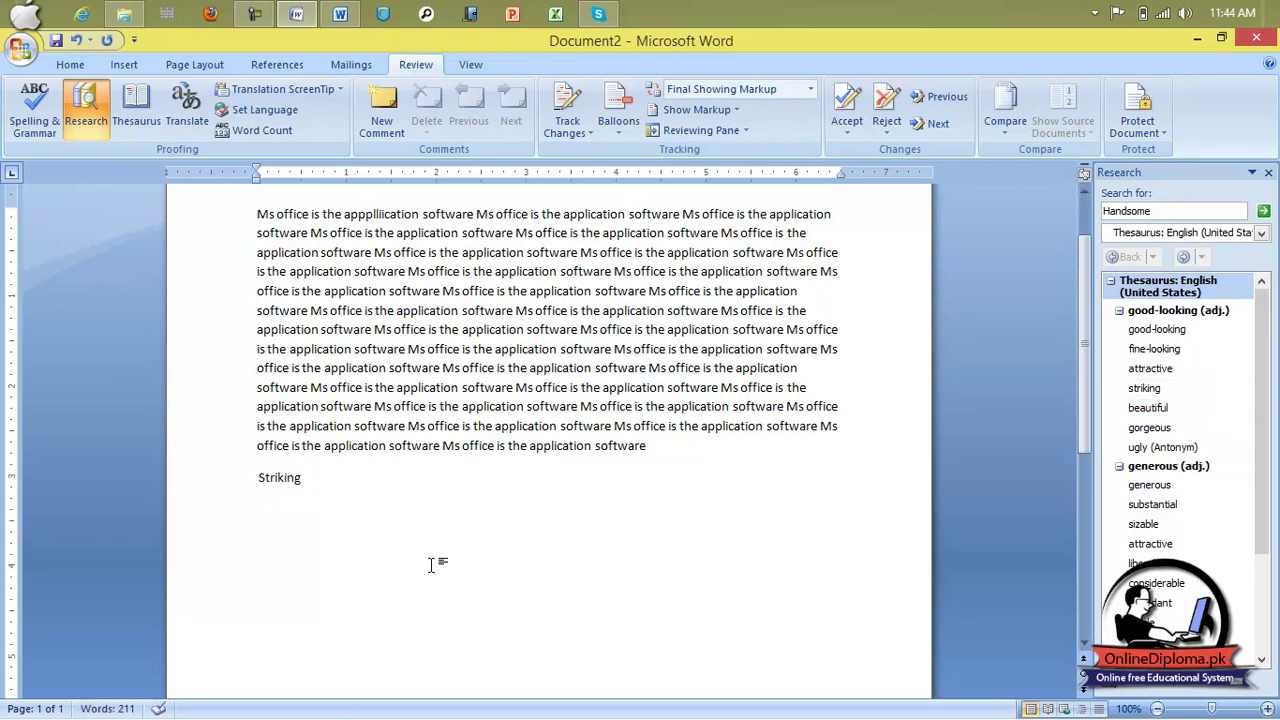
drag(331, 477, 184, 491)
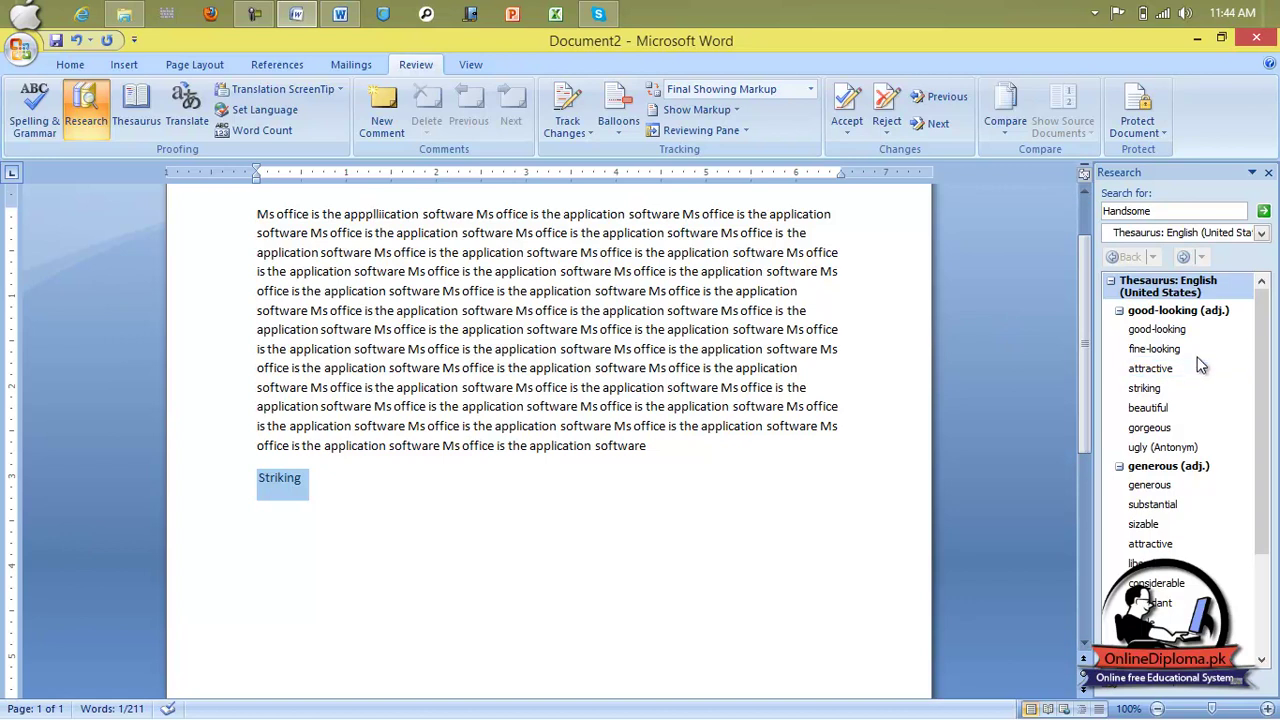
click(1236, 351)
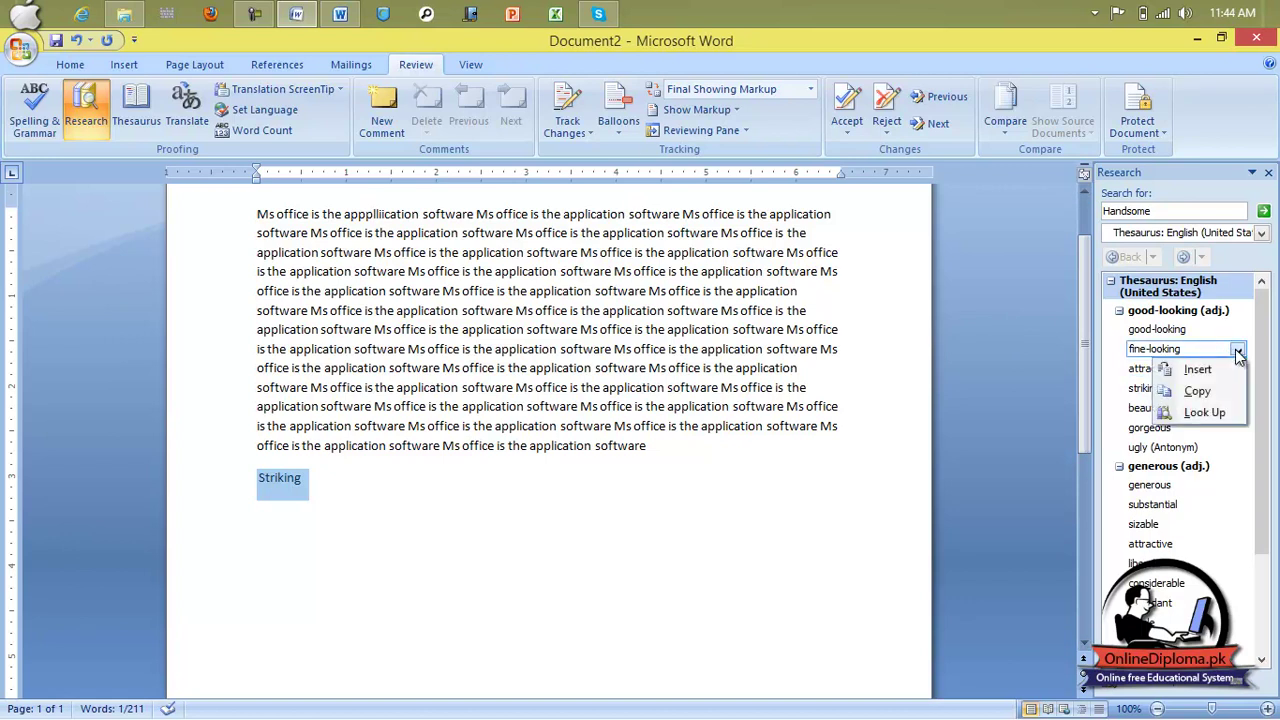
click(1218, 371)
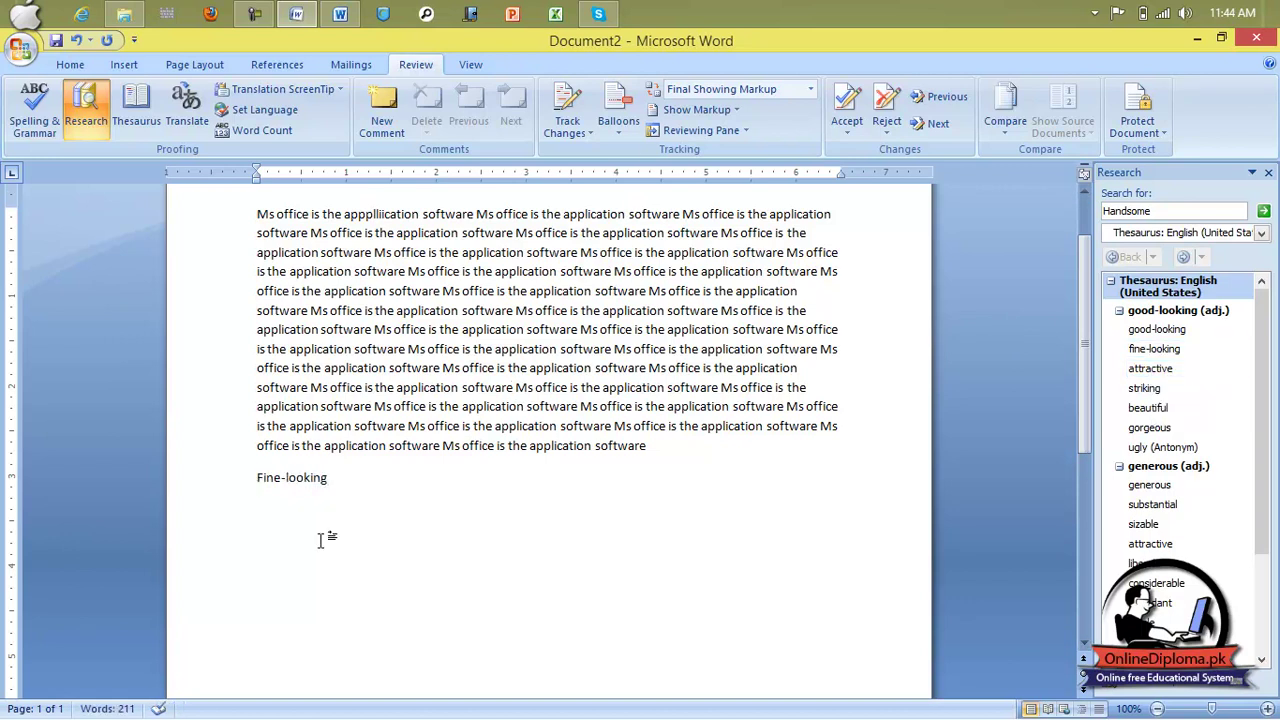
drag(349, 491, 177, 500)
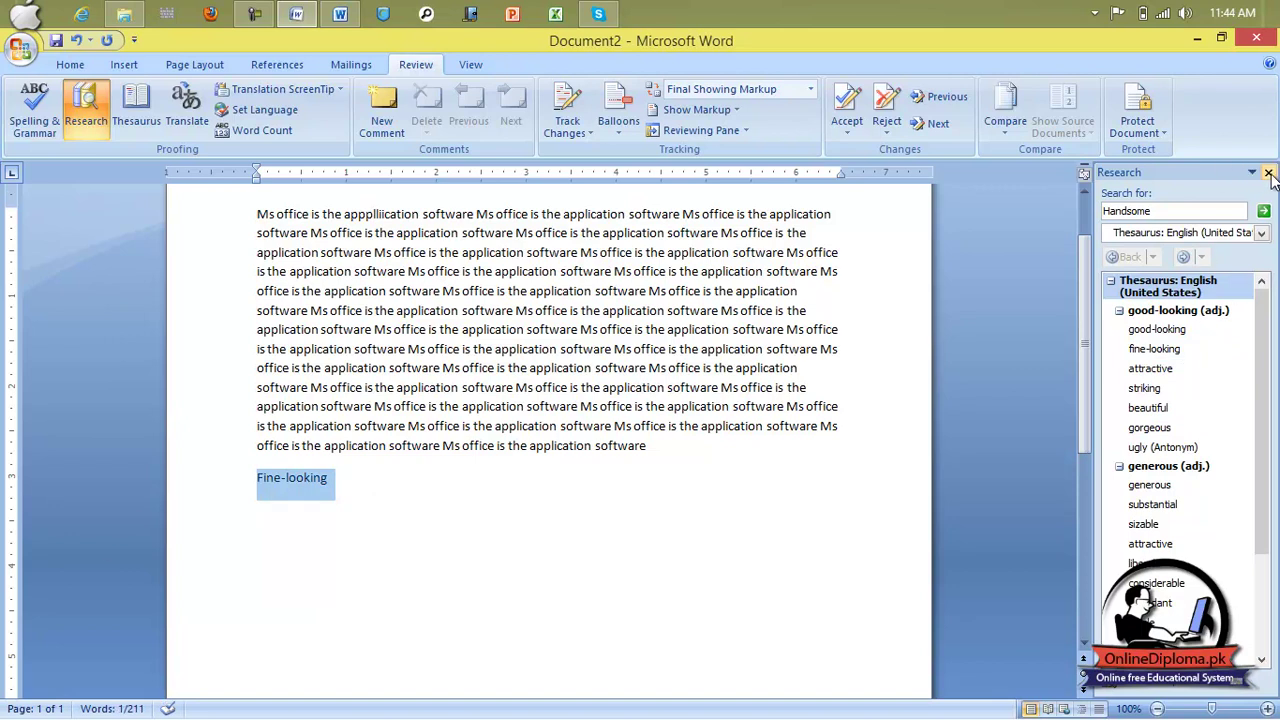
click(1268, 174)
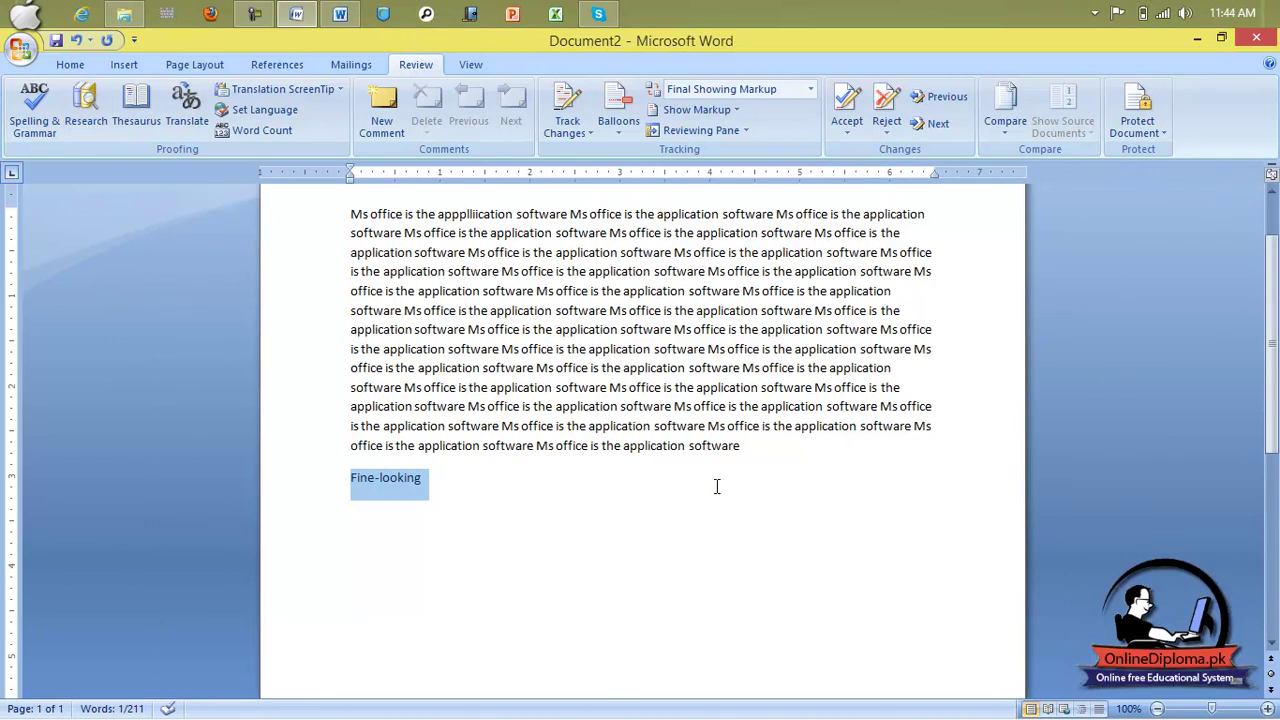
key(Delete)
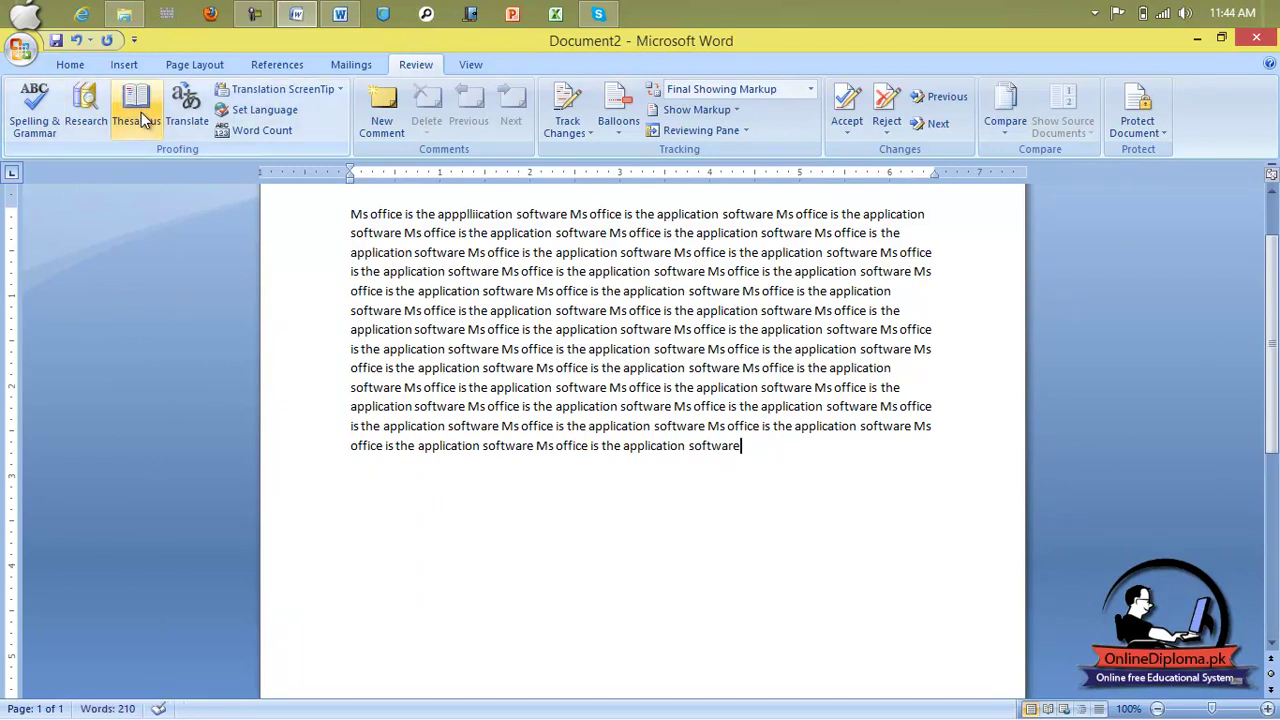
click(141, 112)
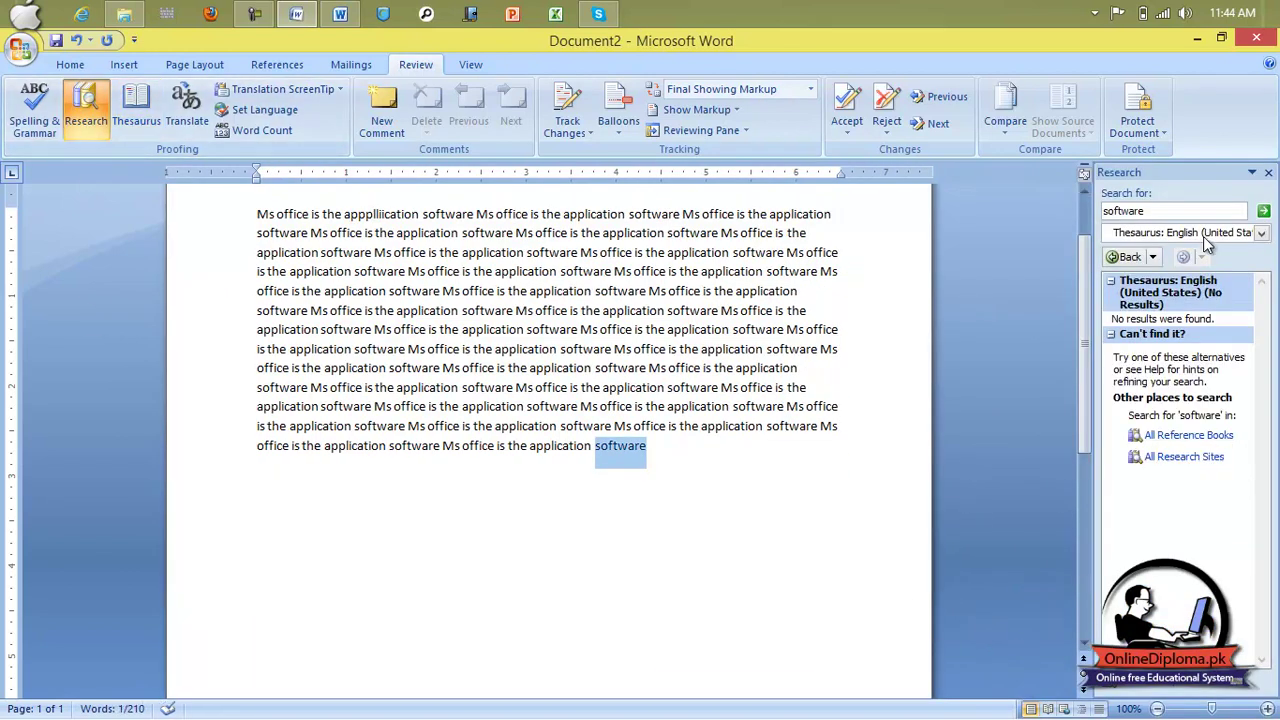
click(1268, 172)
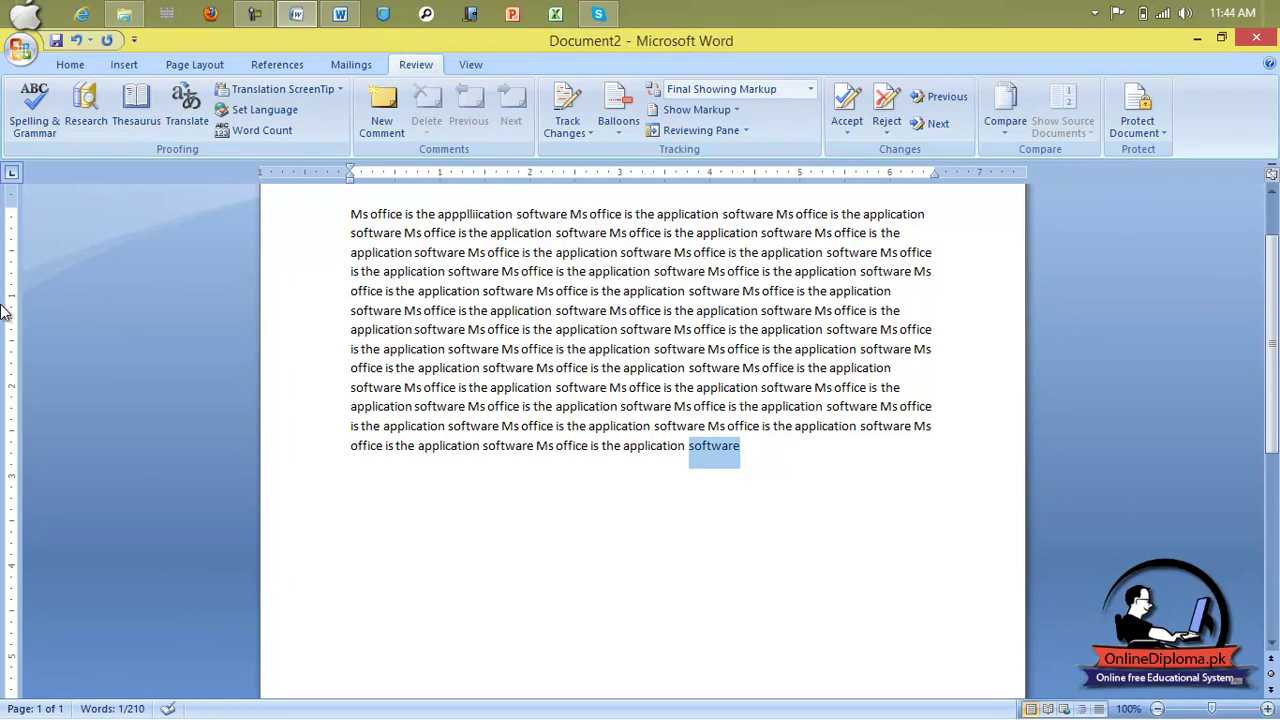
click(181, 104)
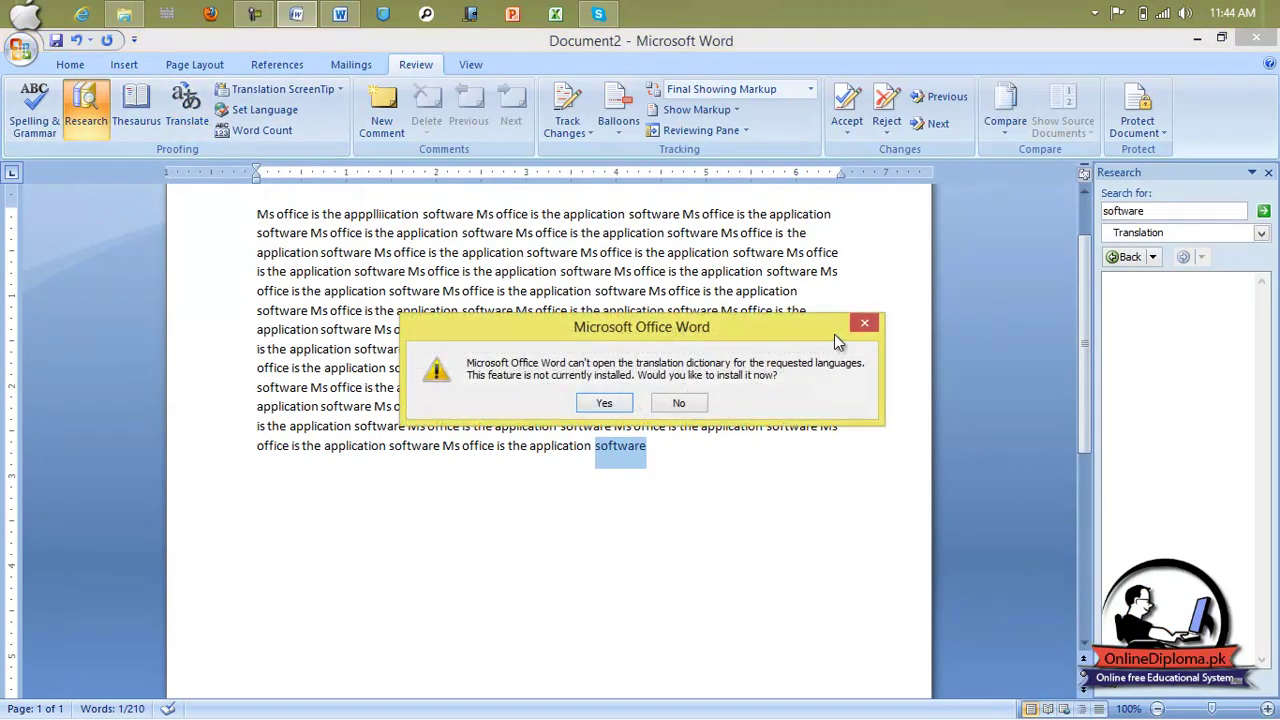
- Decline installing the translation dictionary, then briefly select and deselect the word 'software'
click(861, 328)
click(652, 466)
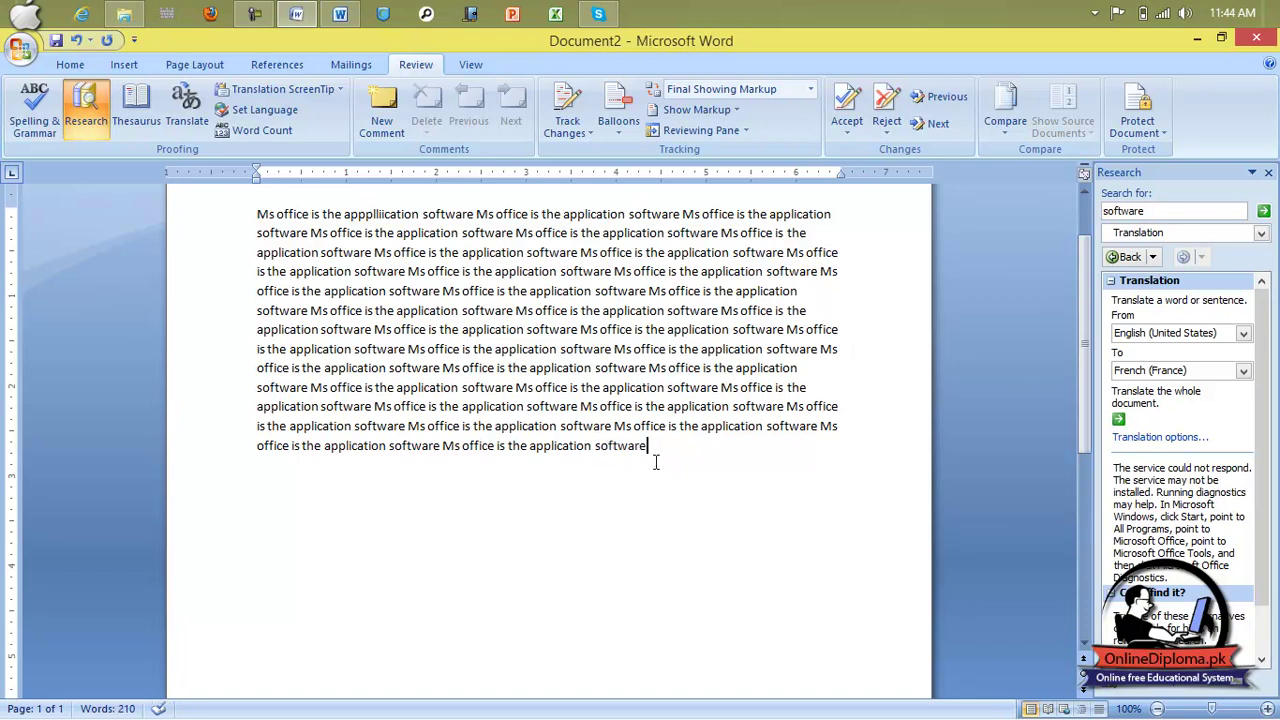
drag(646, 456, 593, 457)
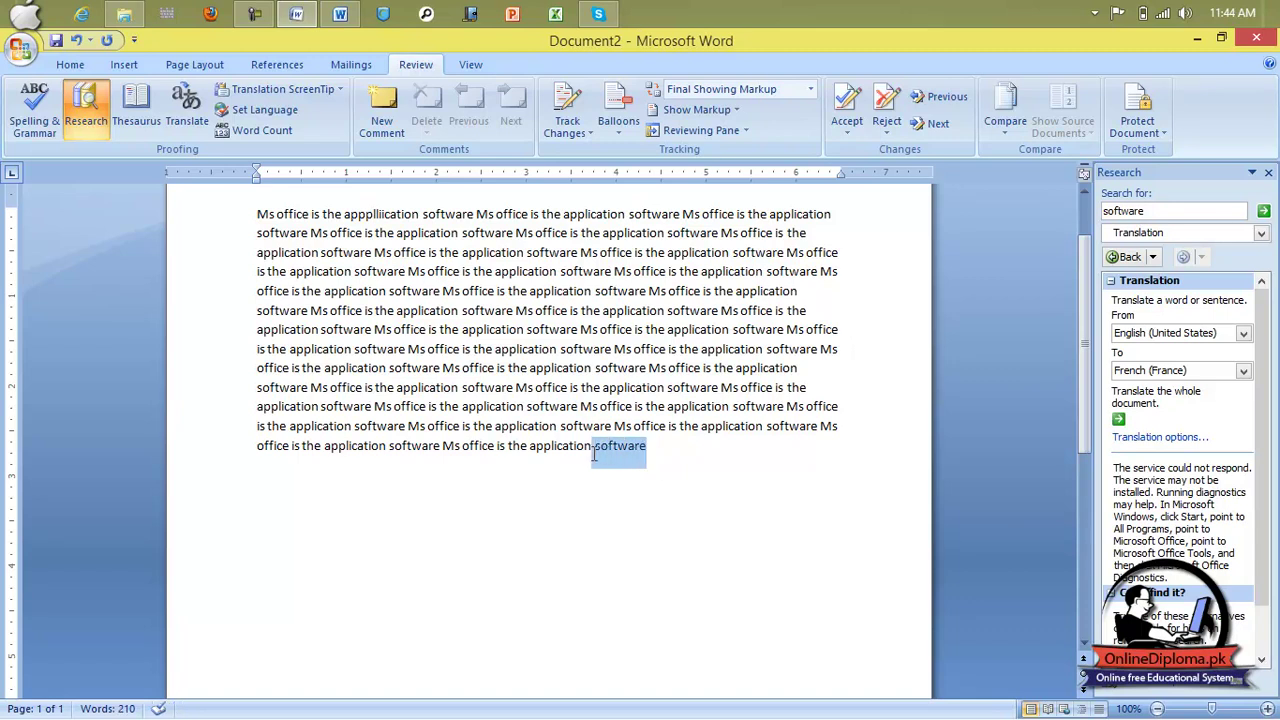
click(602, 565)
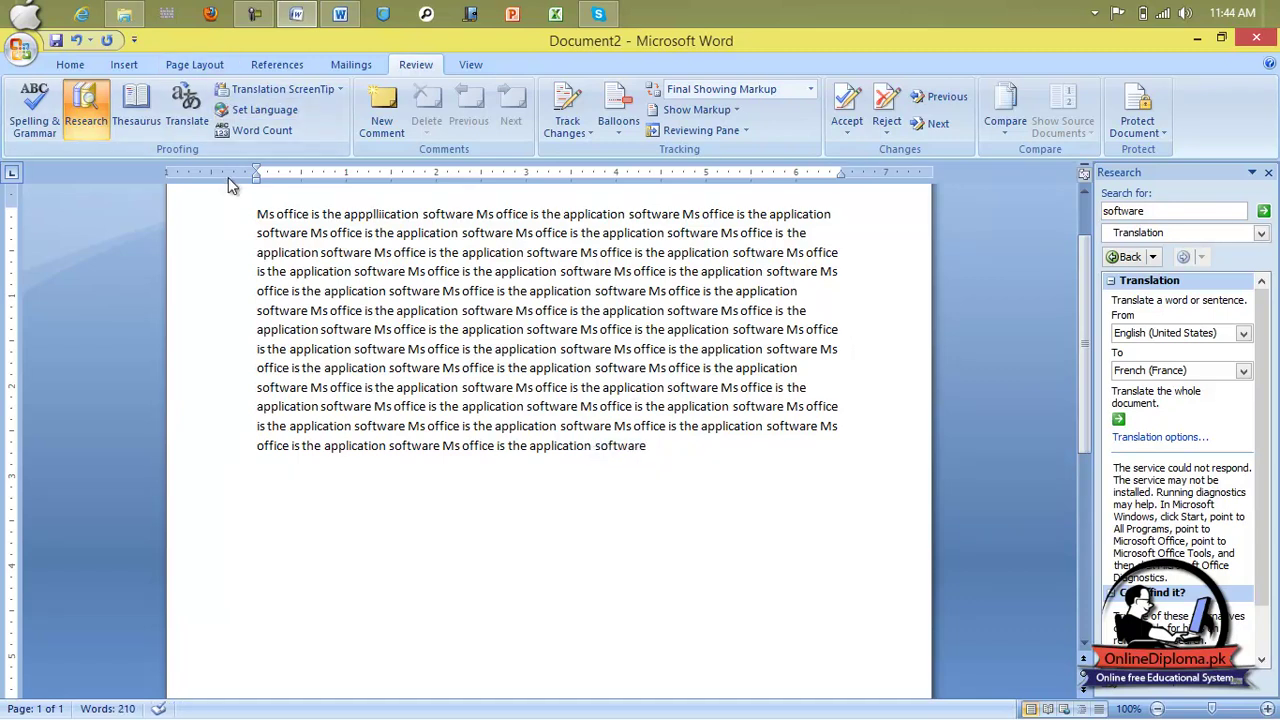
- Select the paragraph's opening phrase and scroll through the Research pane's target languages
drag(257, 212, 447, 214)
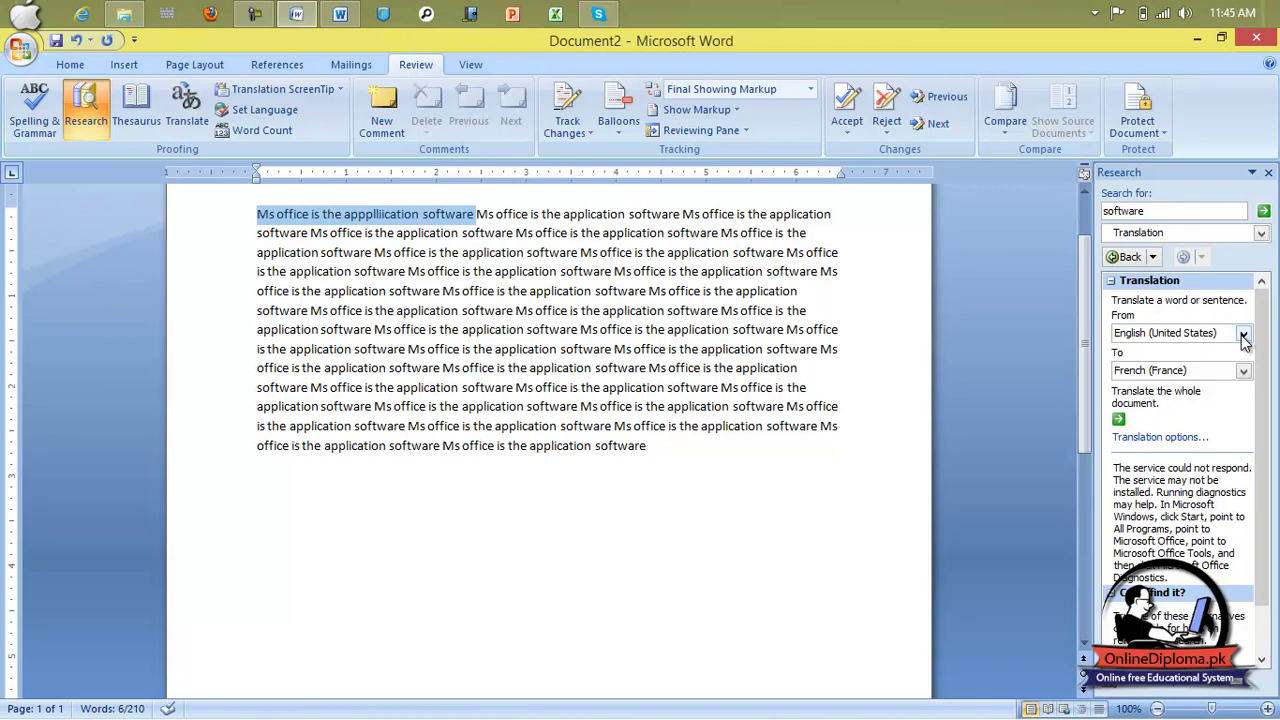
click(1243, 371)
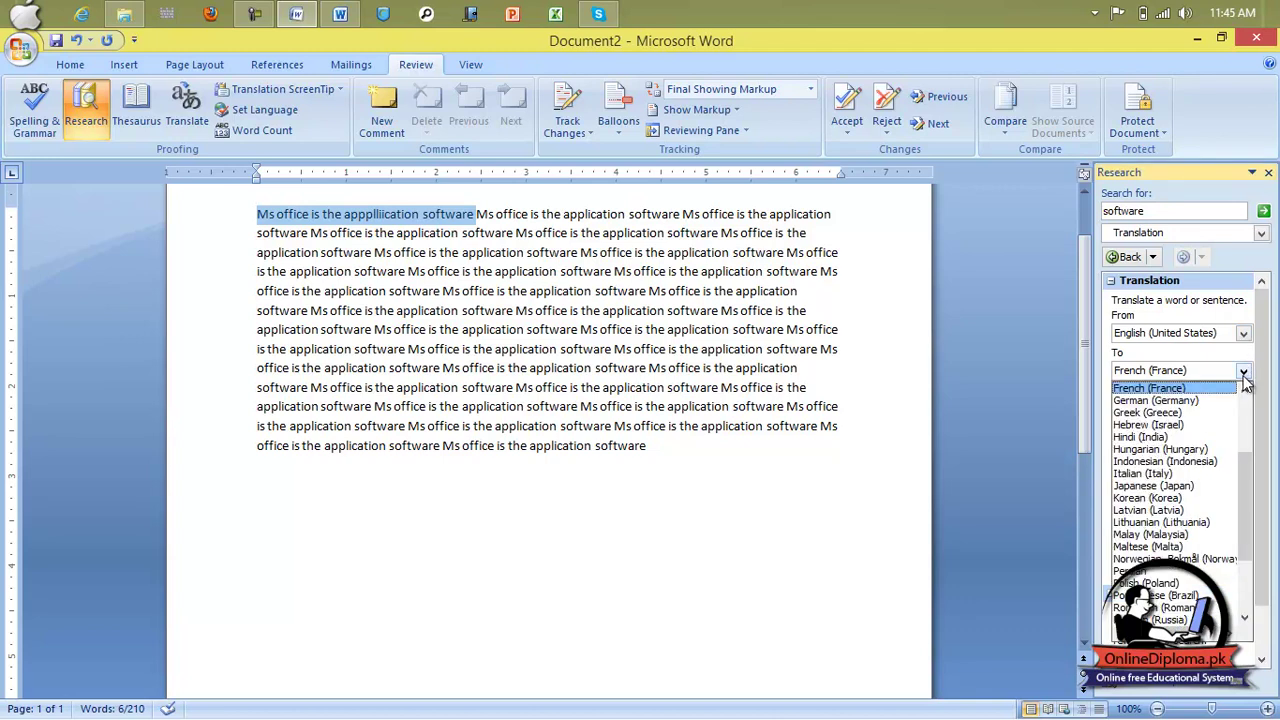
drag(1246, 463, 1249, 395)
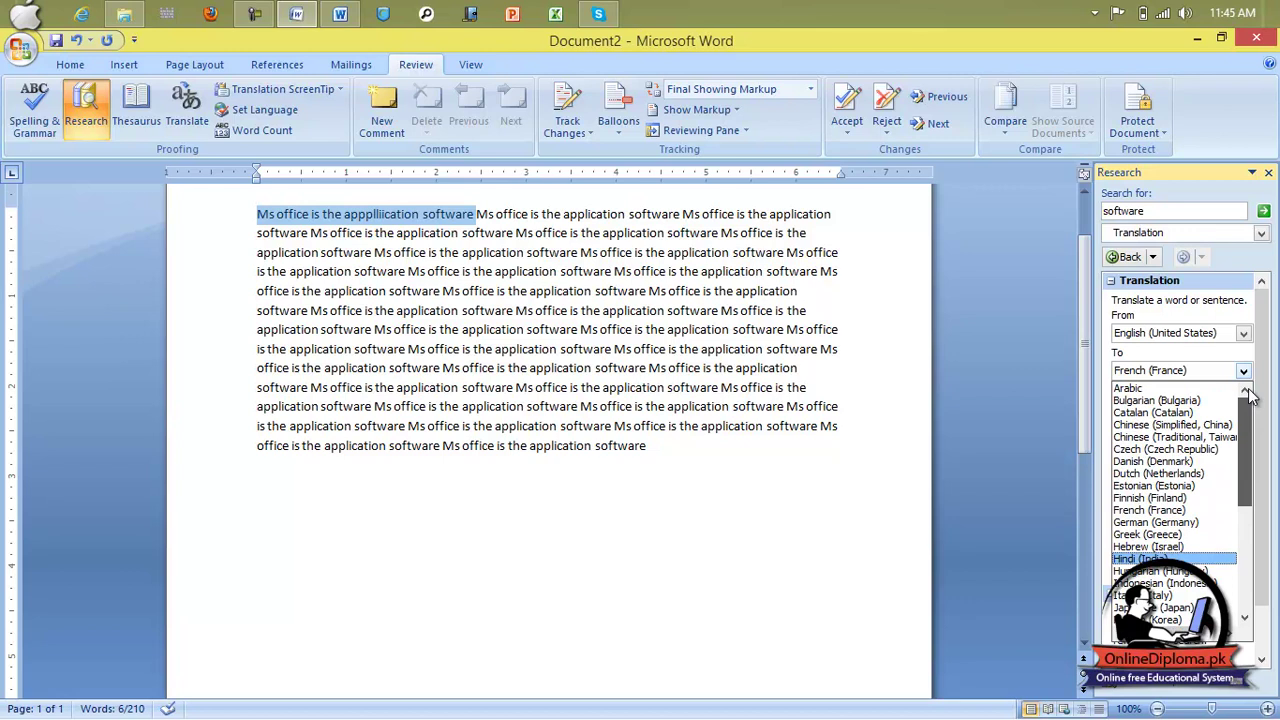
drag(1250, 403, 1251, 432)
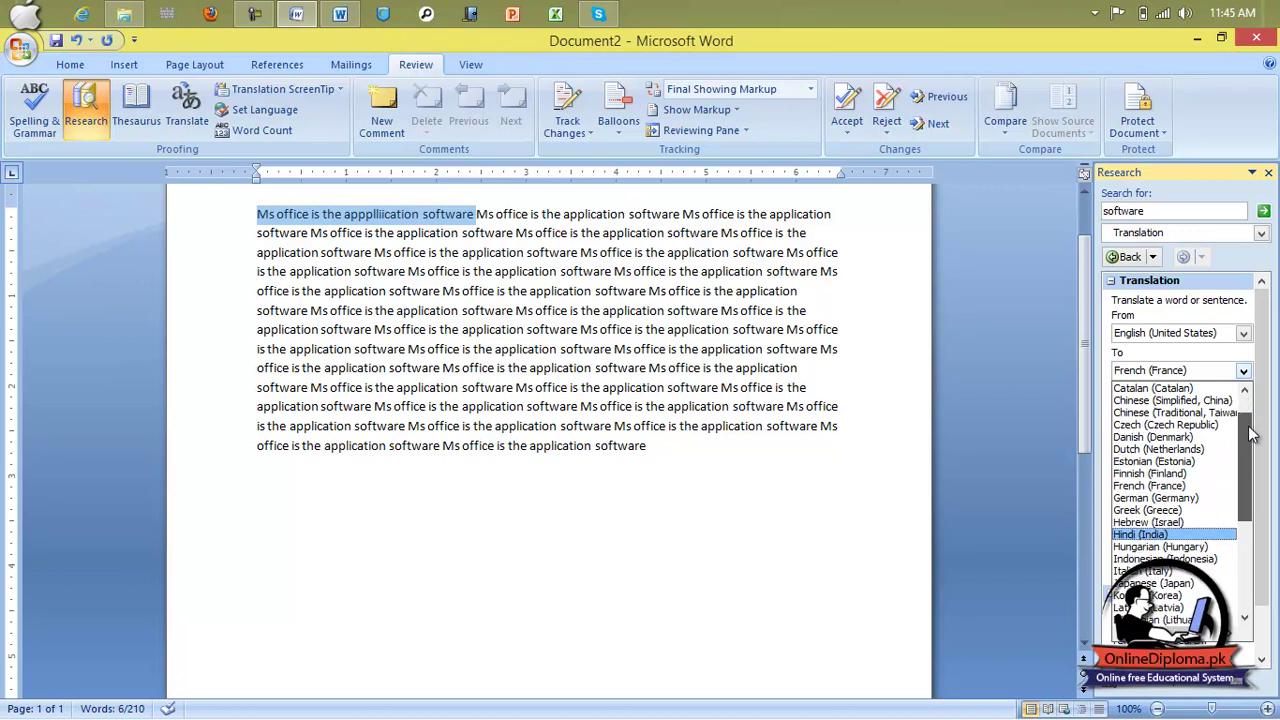
drag(1251, 432, 1259, 556)
- Set the target language to Urdu (Pakistan) and select the Urdu translation of 'software'
click(1160, 607)
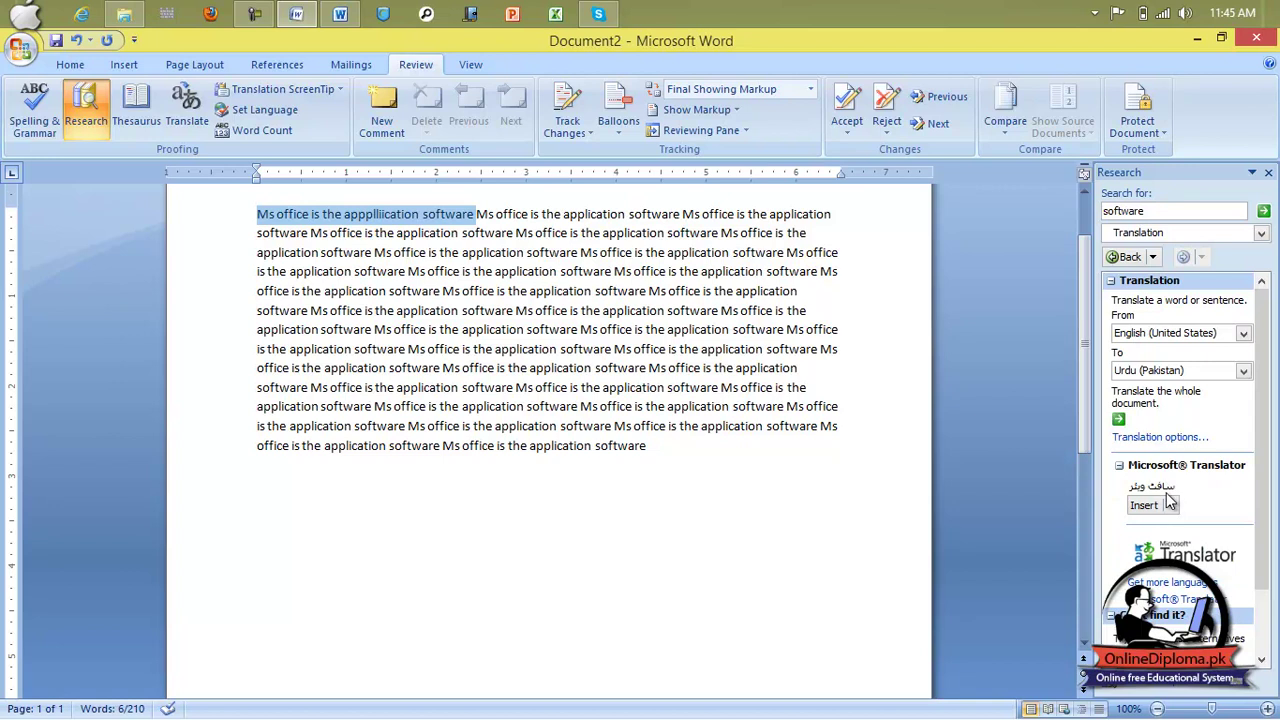
drag(1174, 485, 1128, 490)
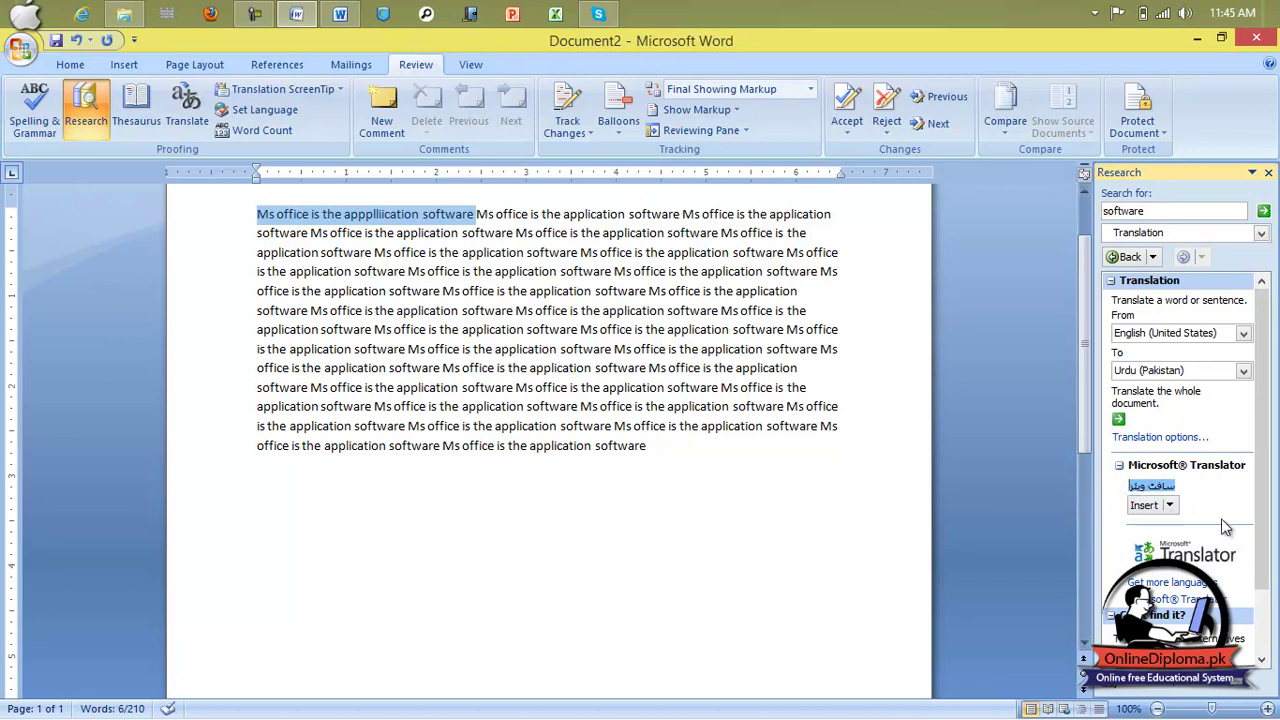
drag(1266, 476, 1277, 578)
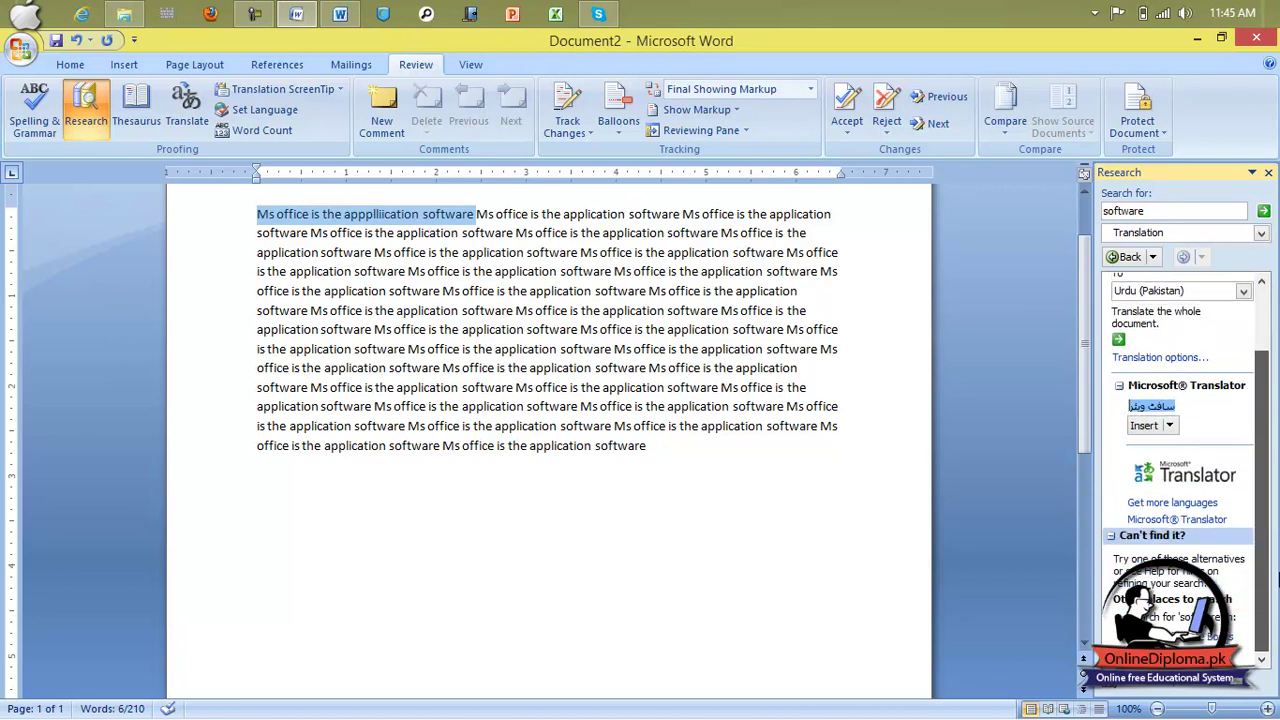
- Check the translation's insert options, reselect the Urdu text, then switch to Firefox
click(1170, 426)
click(1172, 427)
click(1201, 424)
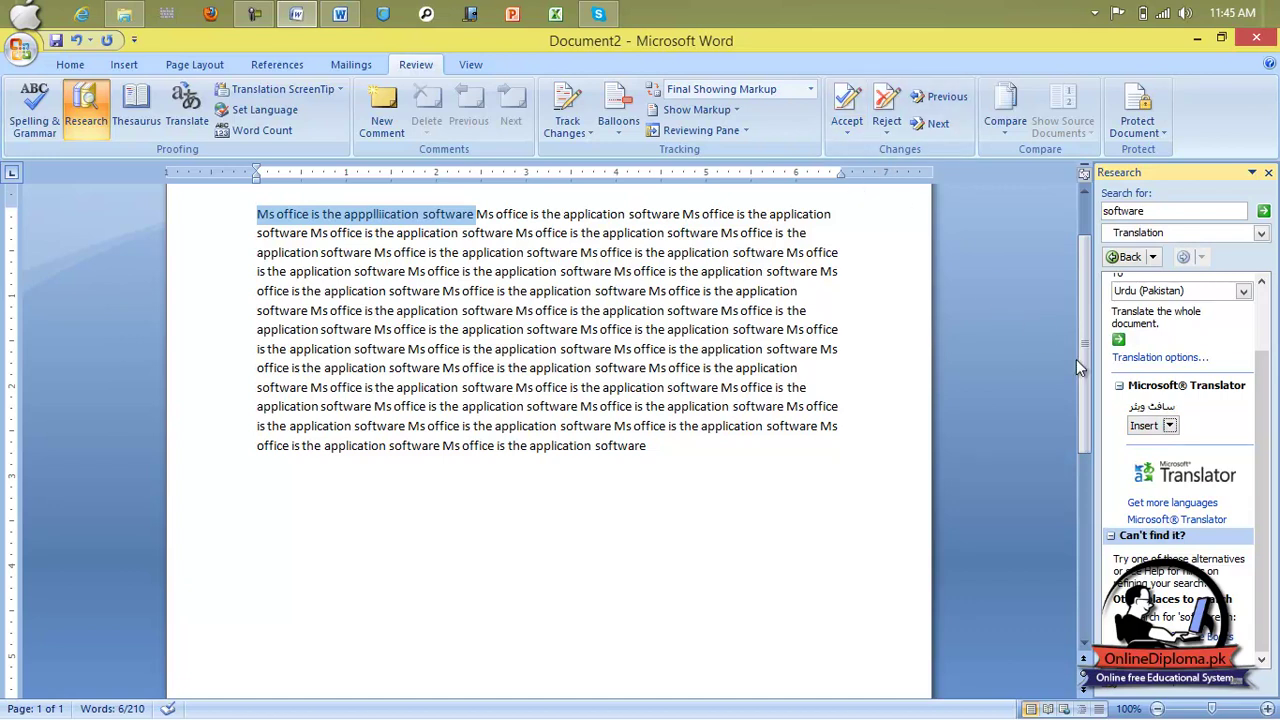
drag(1173, 402, 1131, 401)
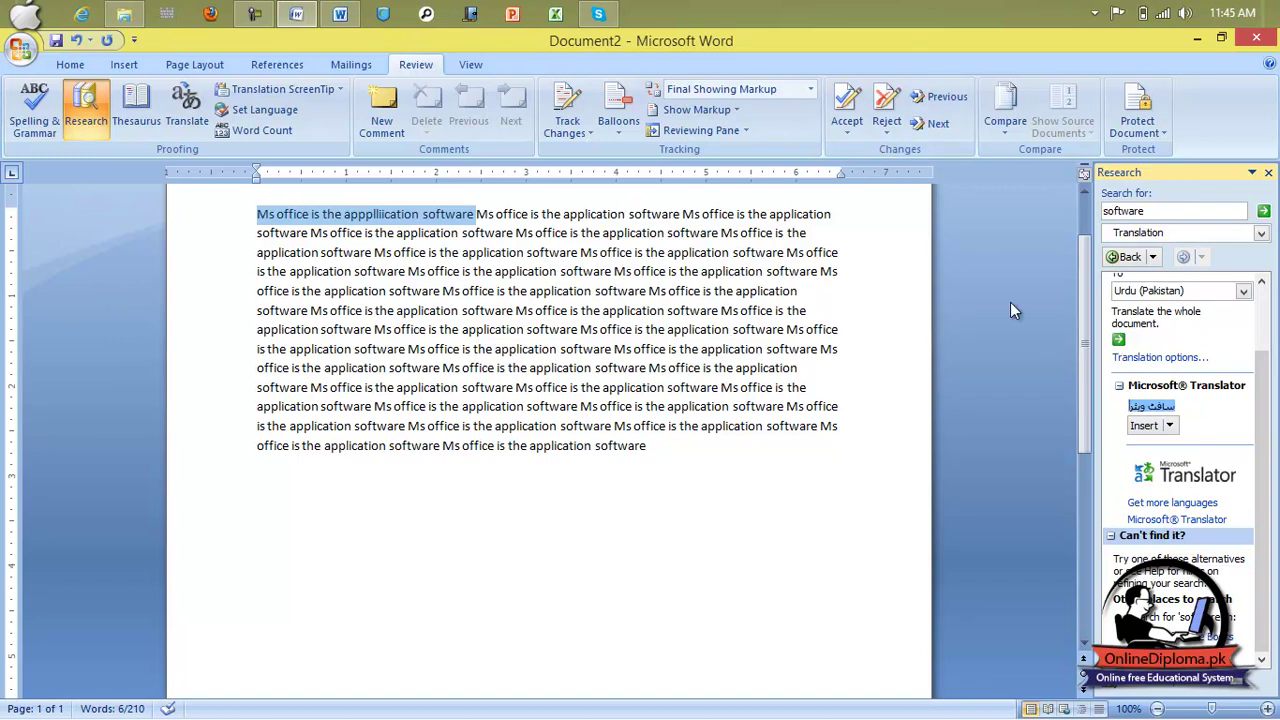
drag(1077, 298, 1081, 220)
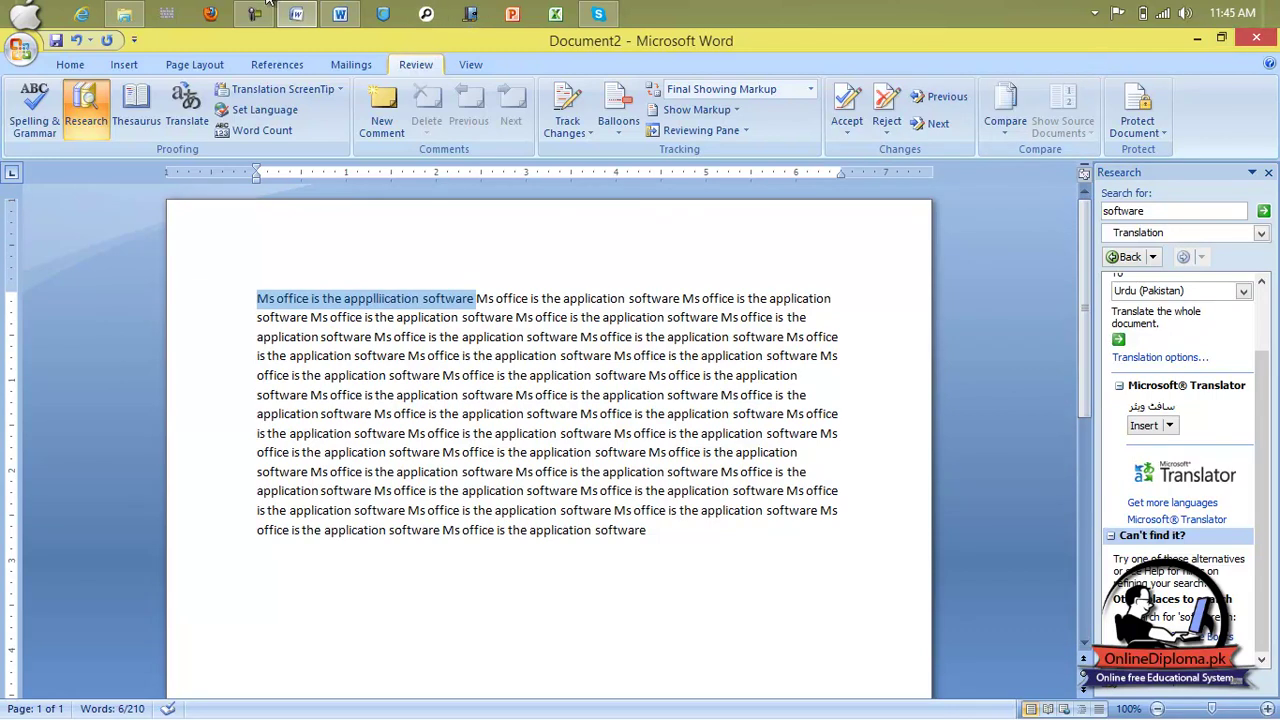
click(214, 15)
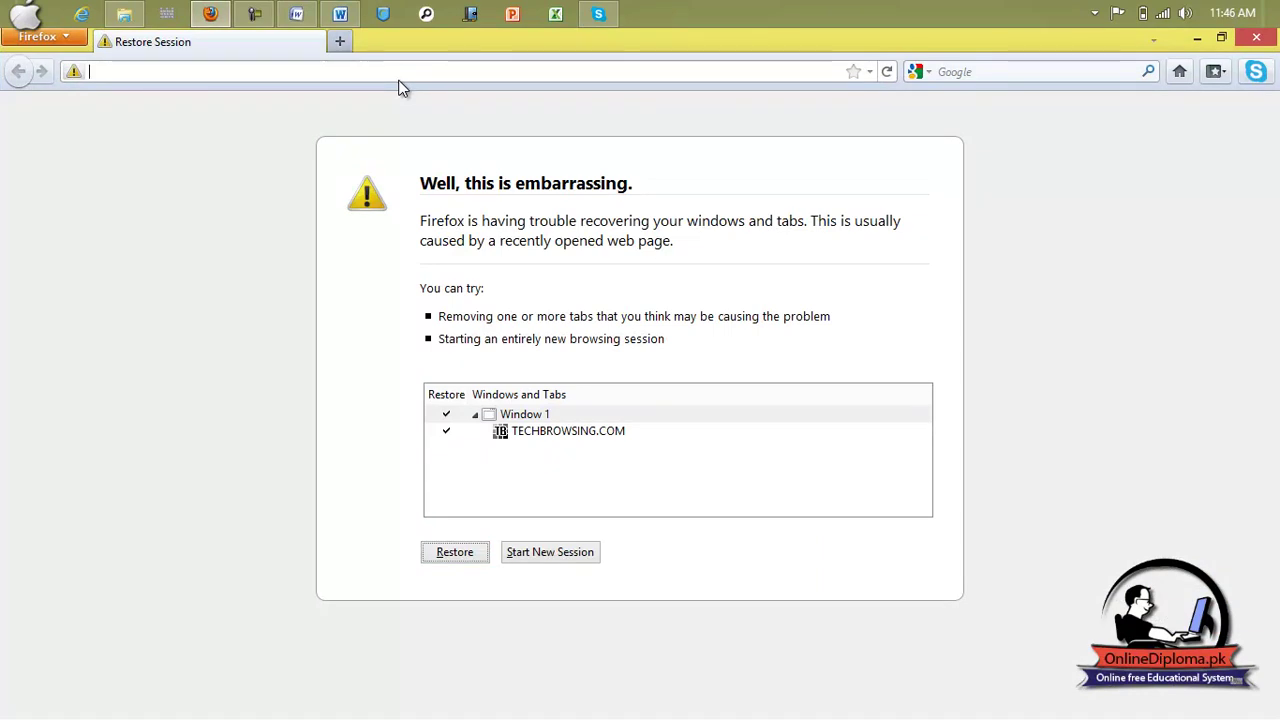
- Close the frozen Firefox session-recovery window from its taskbar list
text(g)
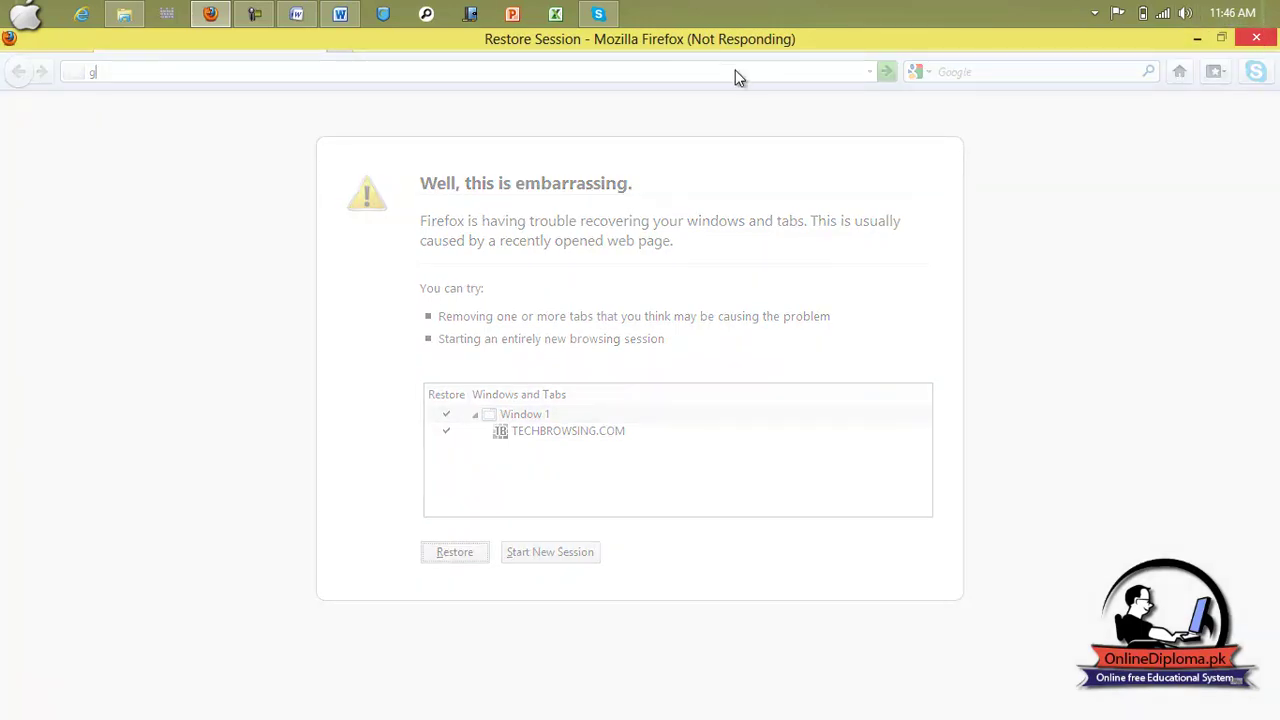
click(209, 14)
right_click(212, 14)
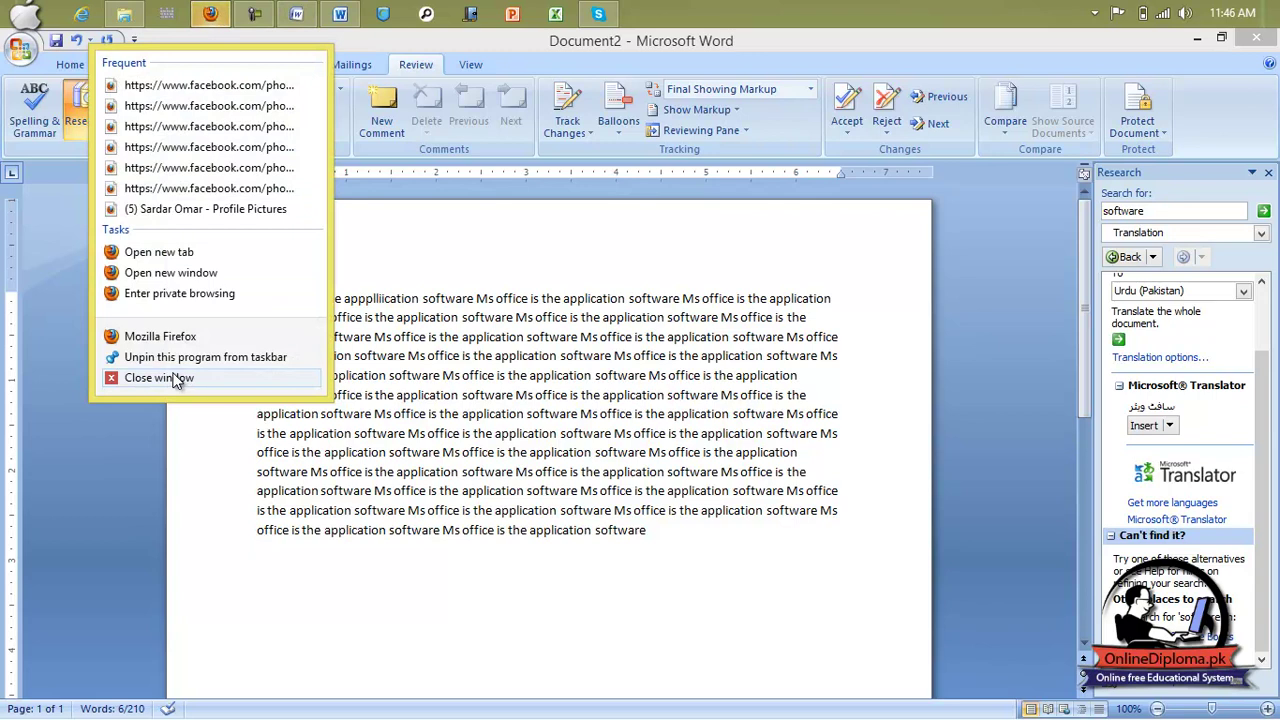
click(176, 378)
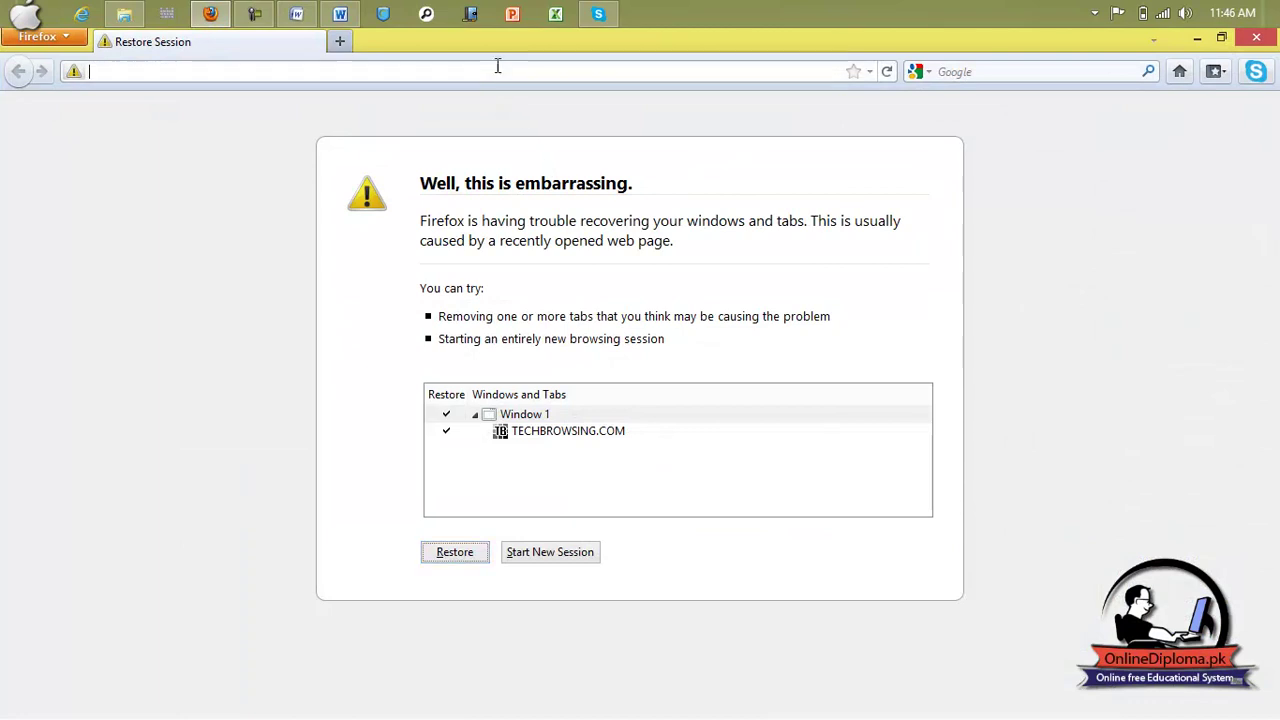
- In a fresh Firefox window, load google.com from the address bar suggestion
click(497, 66)
text(g)
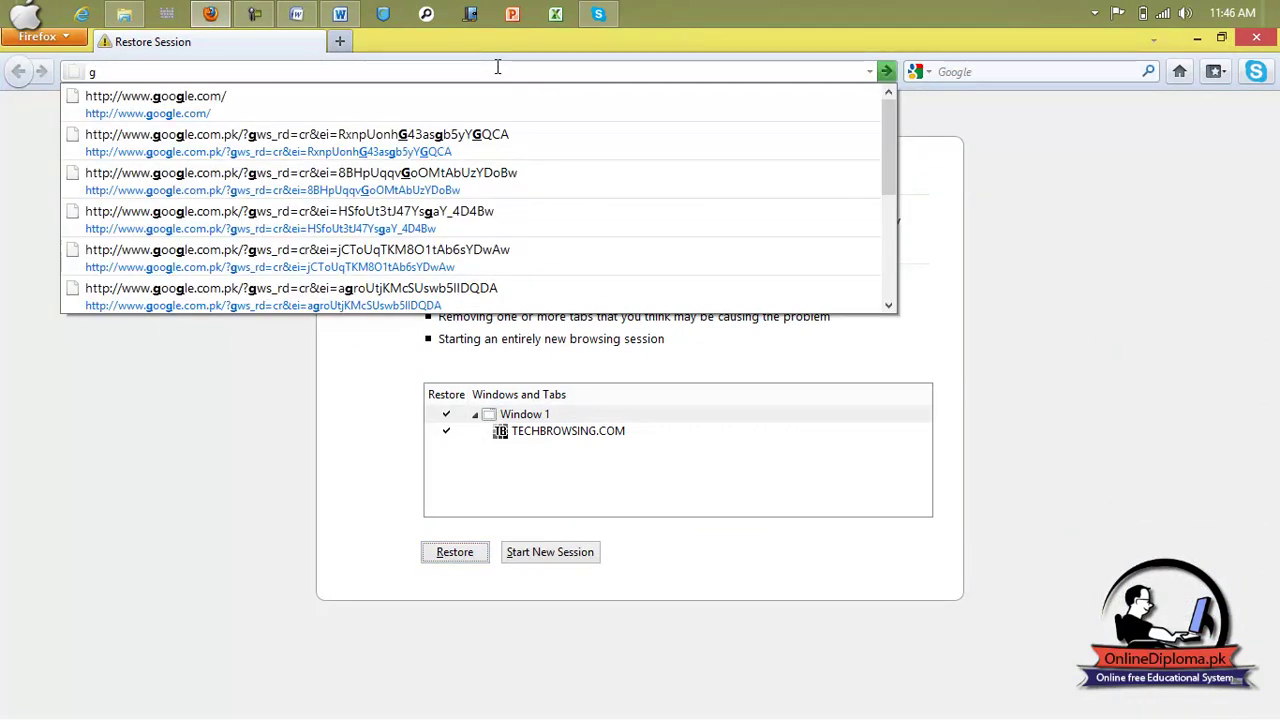
key(Down)
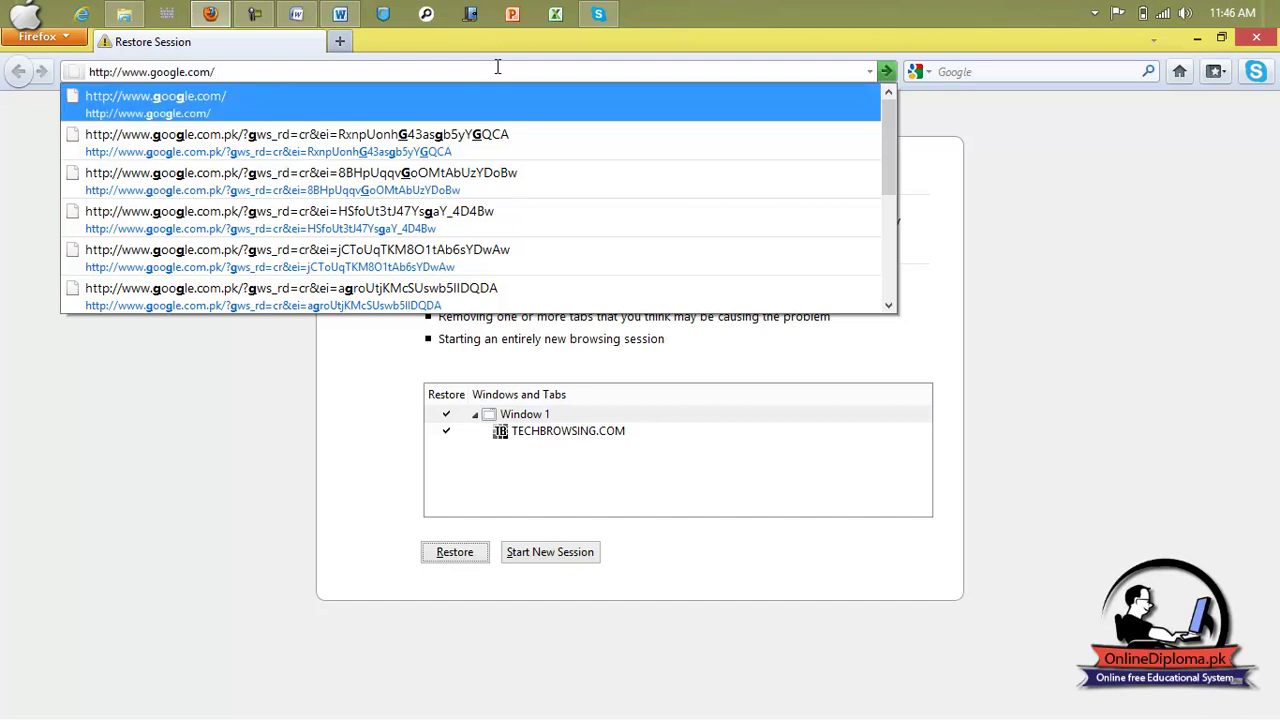
key(Return)
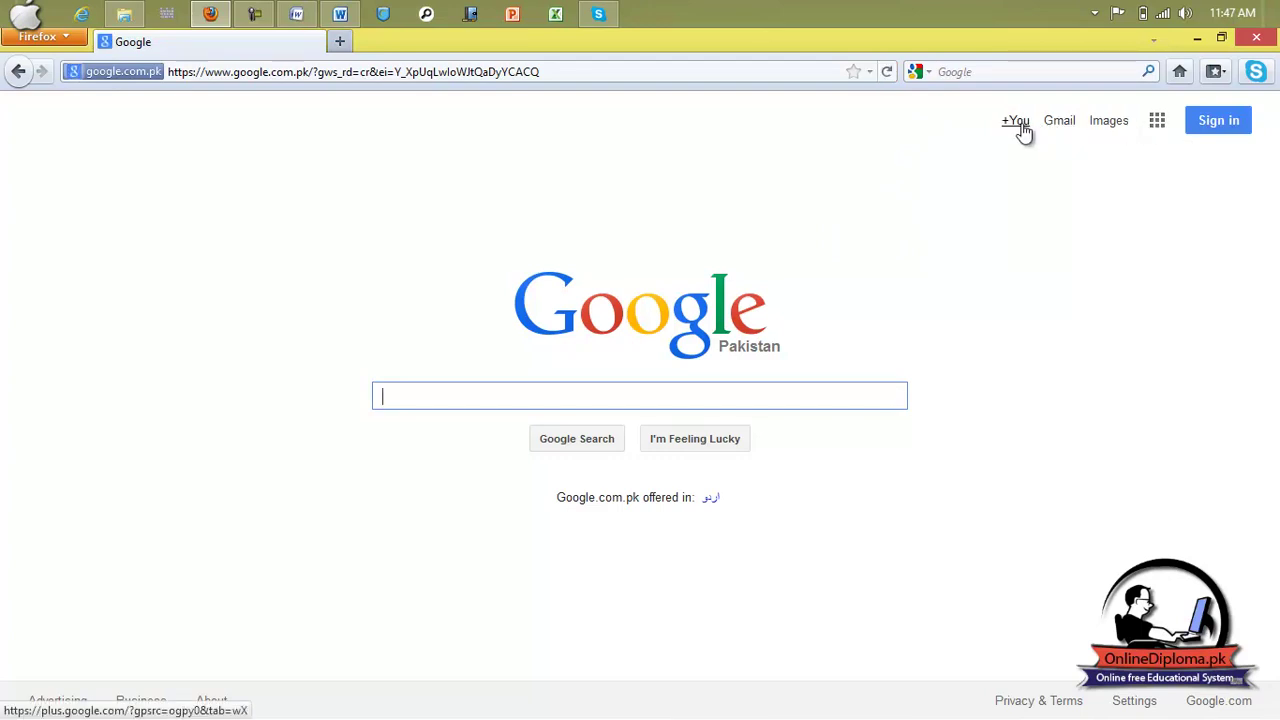
- Search Google for 'google translate' using the search suggestion
click(1157, 122)
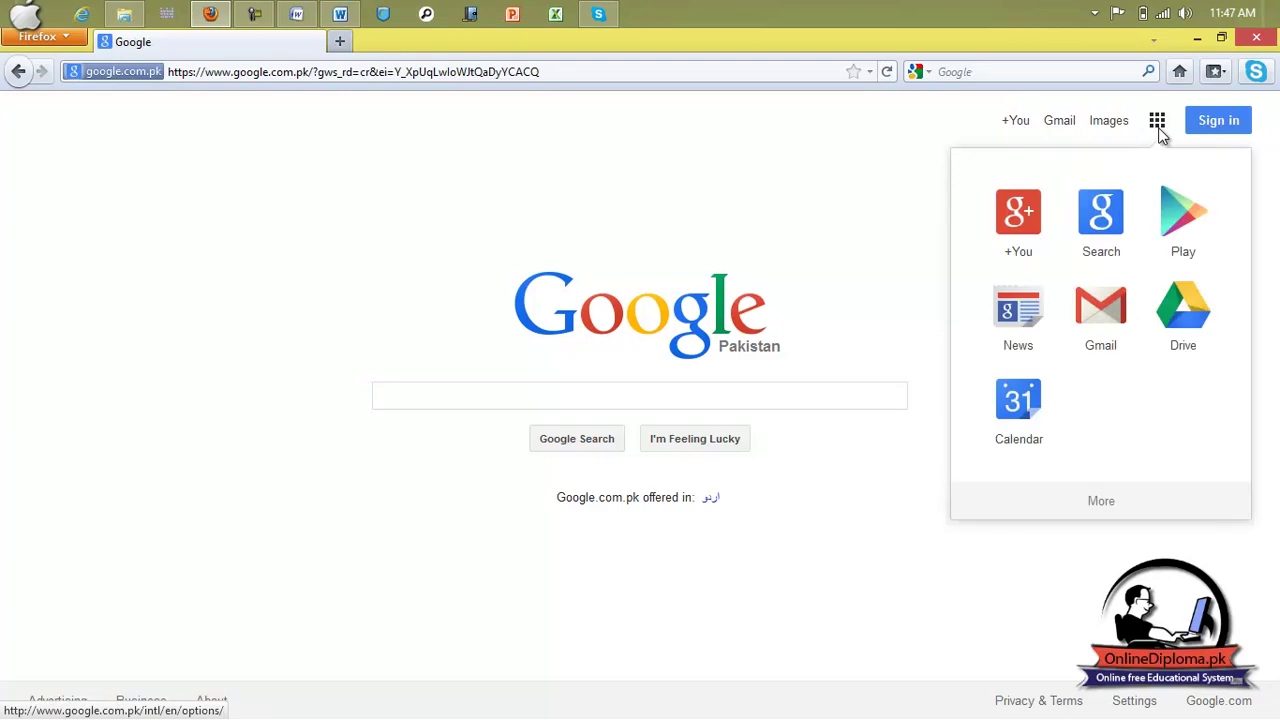
click(942, 132)
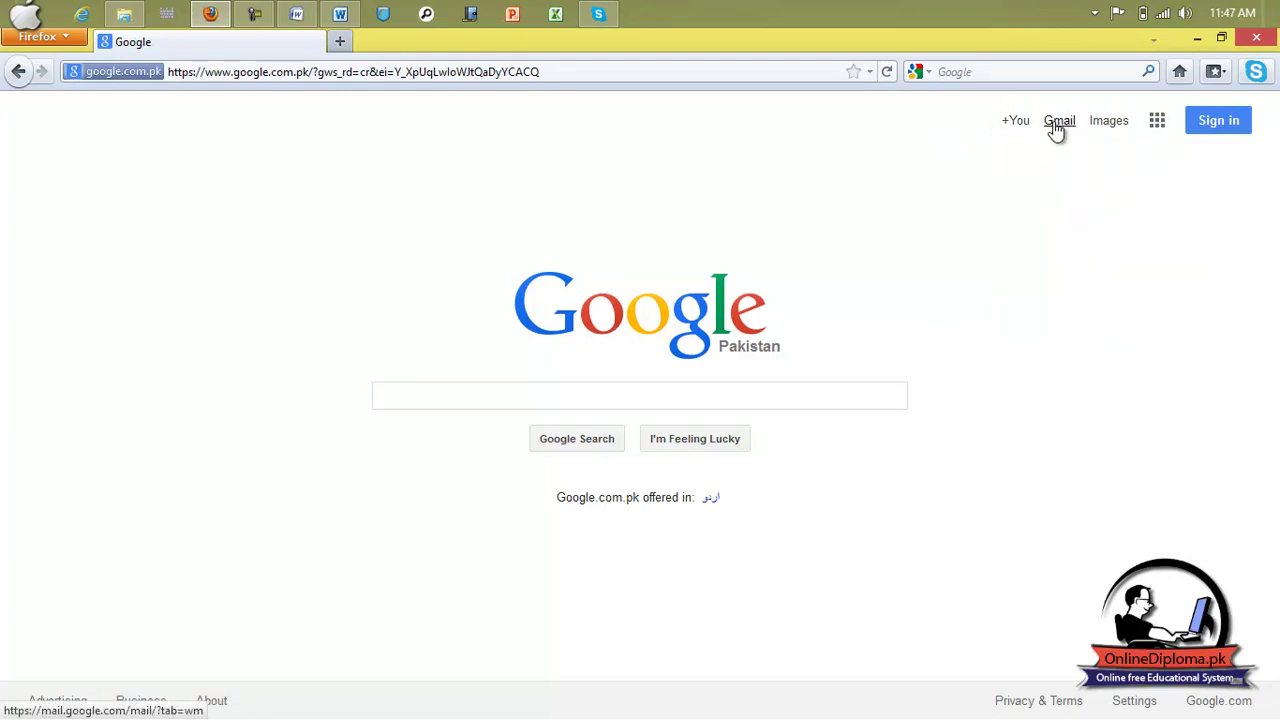
click(664, 396)
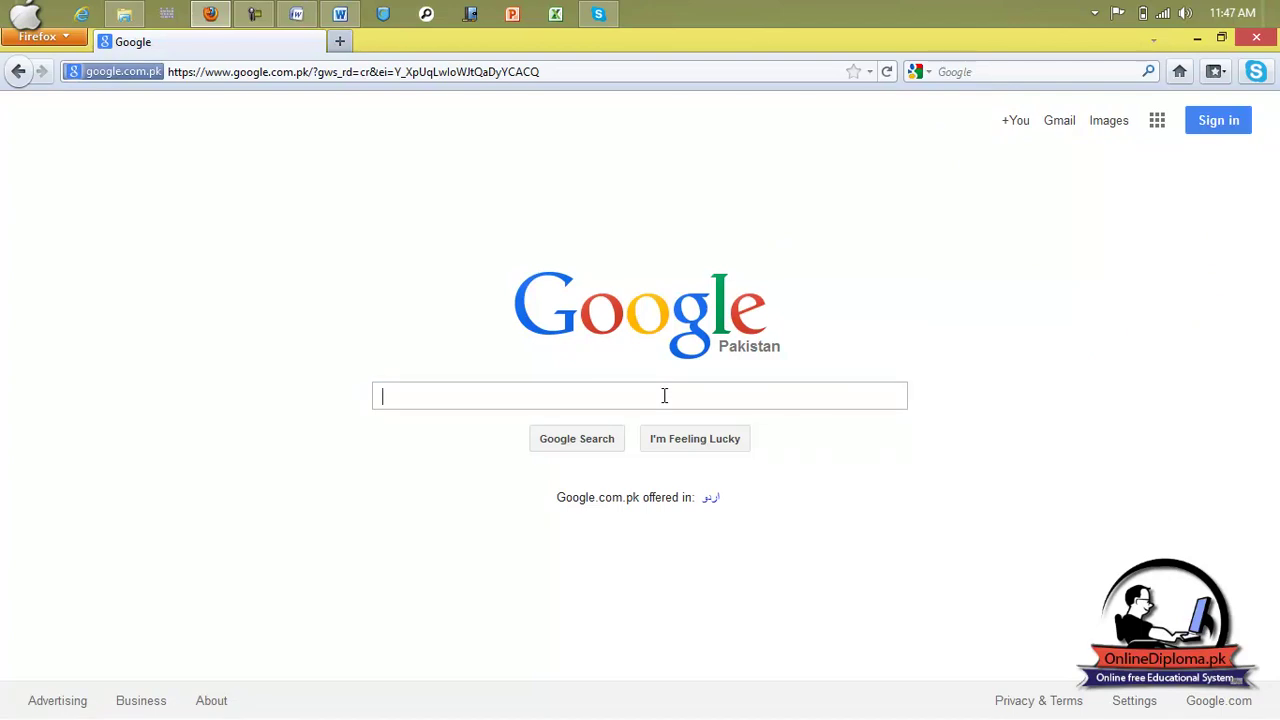
text(g)
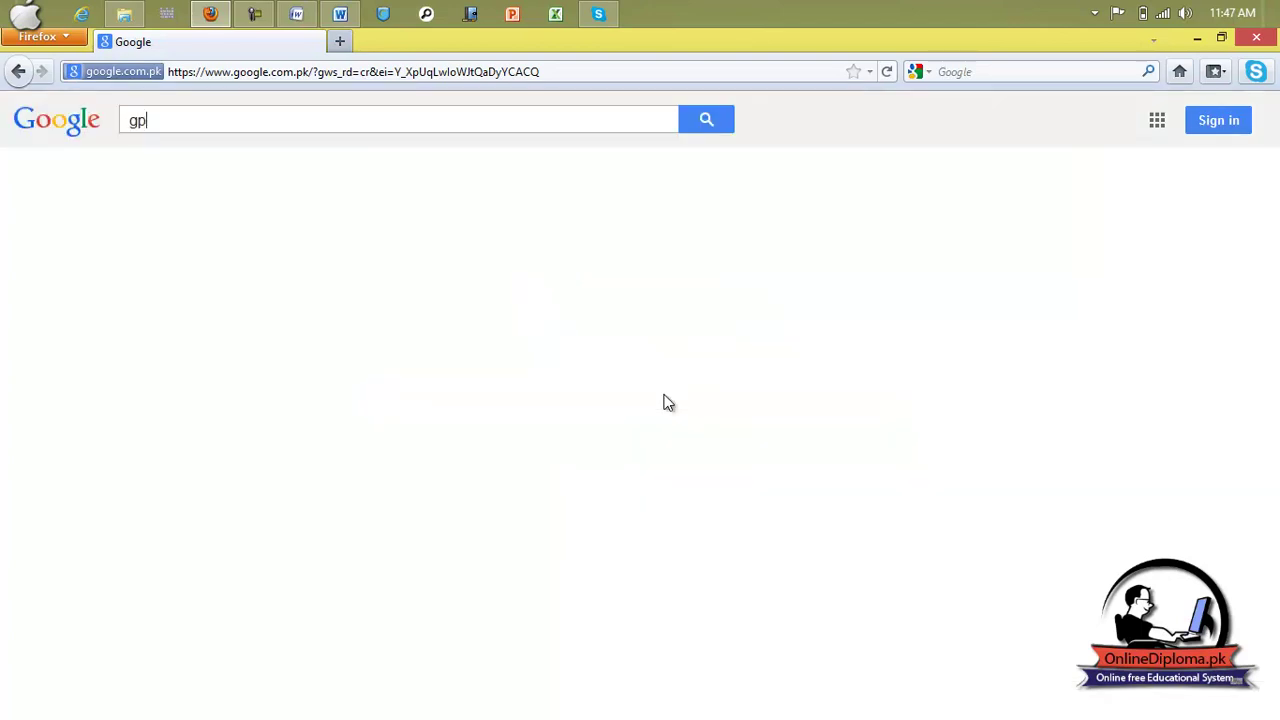
text(p)
key(BackSpace)
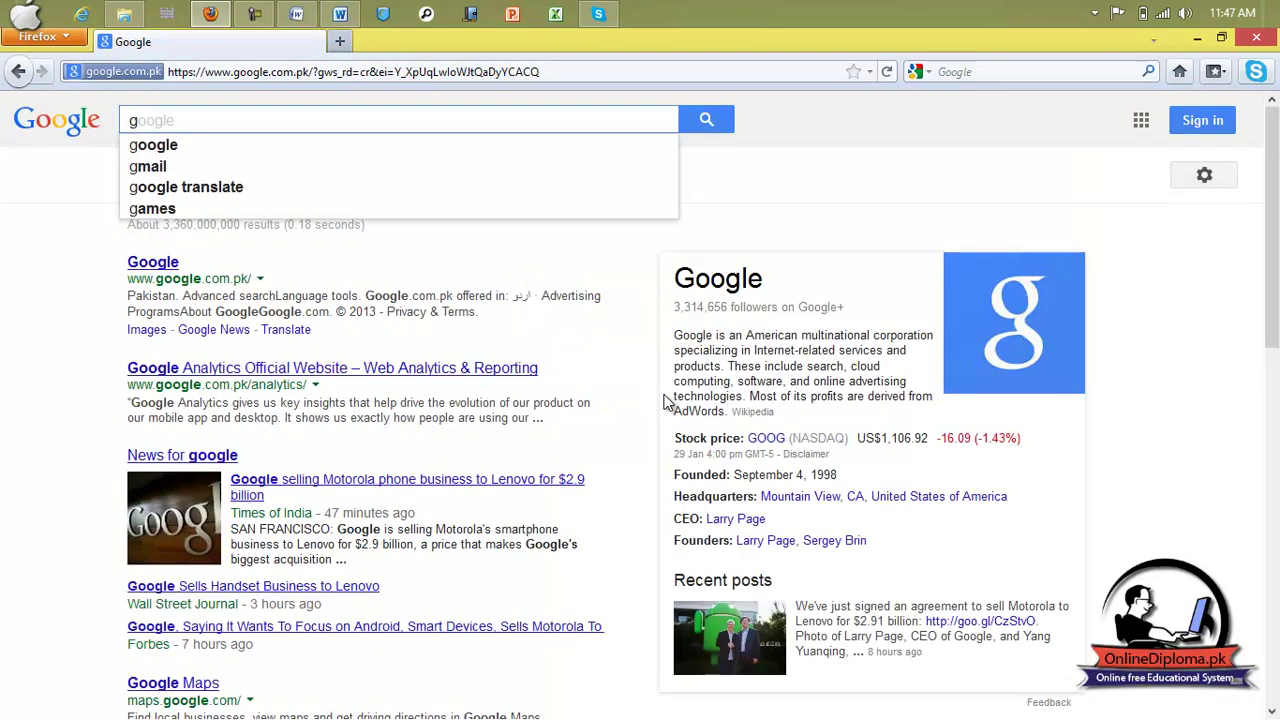
key(Down)
key(Down)
key(Down)
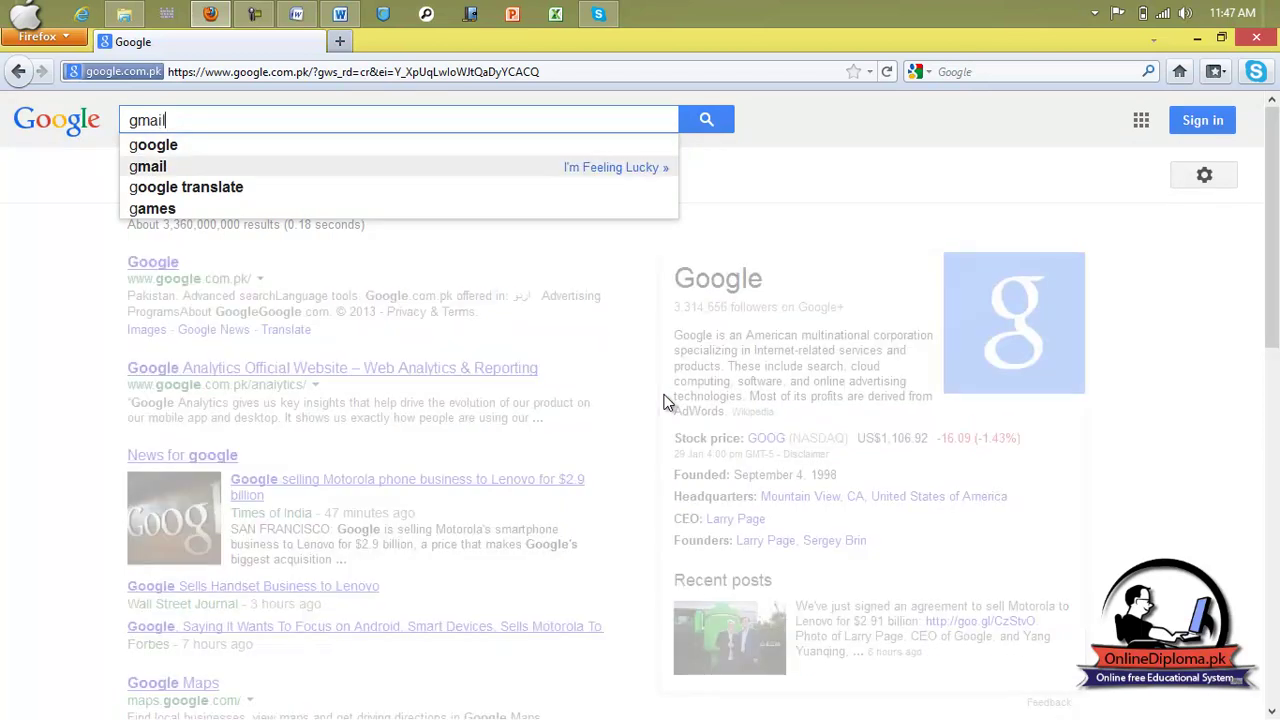
key(Return)
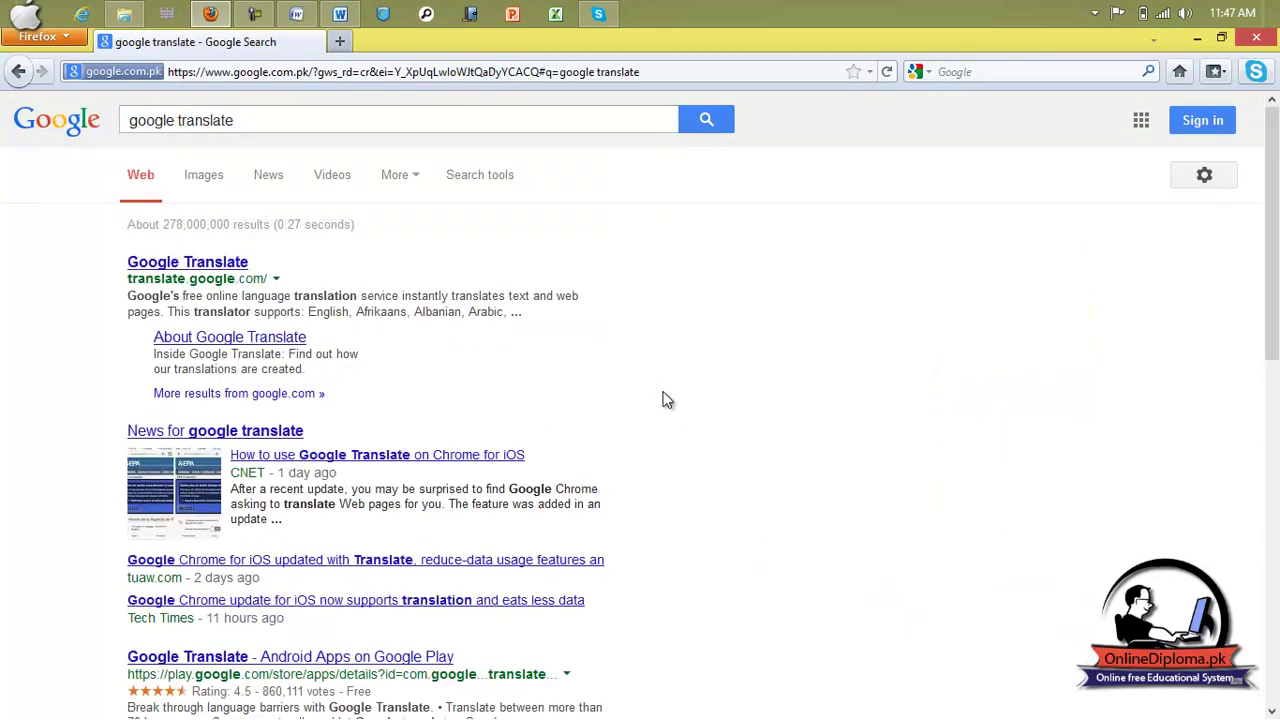
- Return to the search results and open the Google Translate site
key(BackSpace)
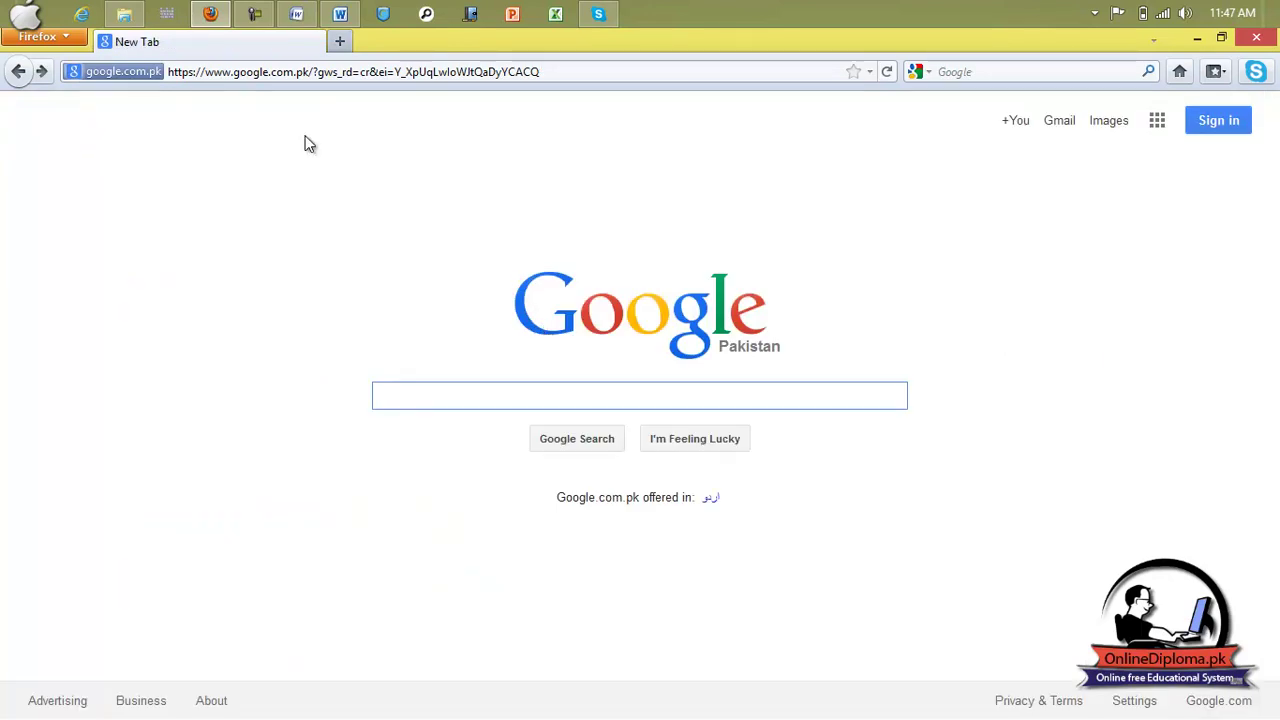
click(26, 73)
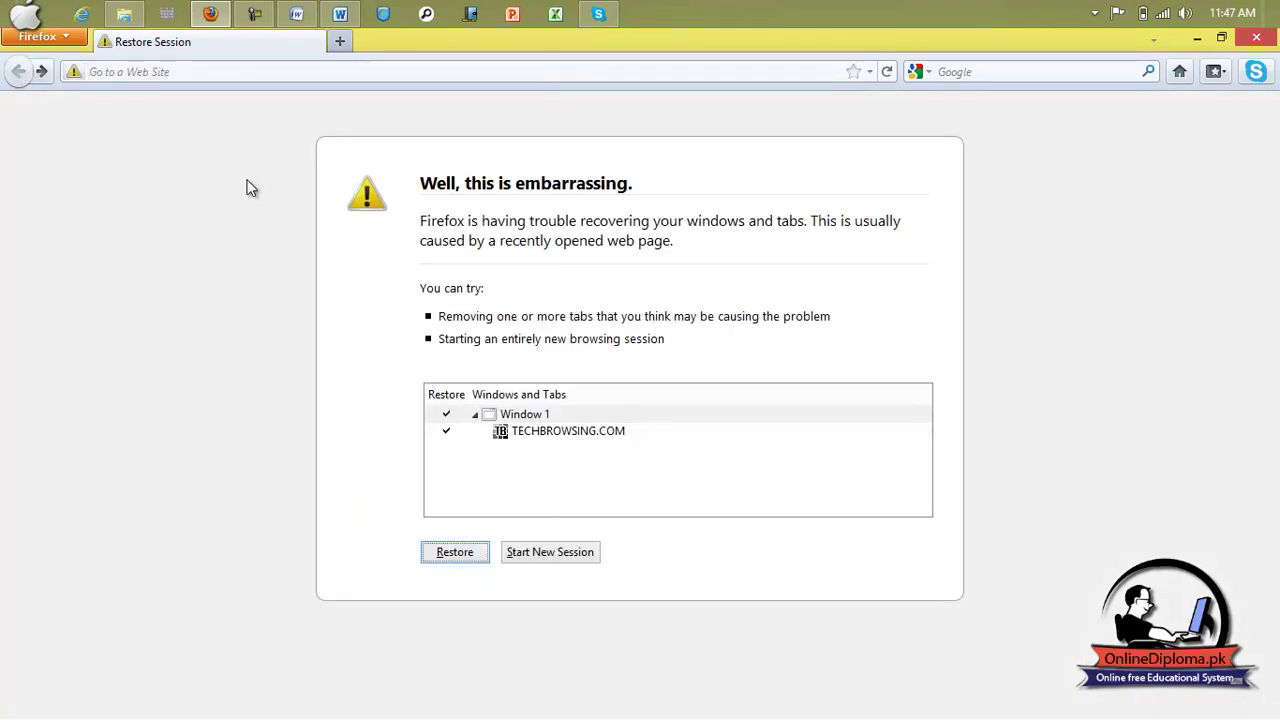
click(42, 73)
click(45, 74)
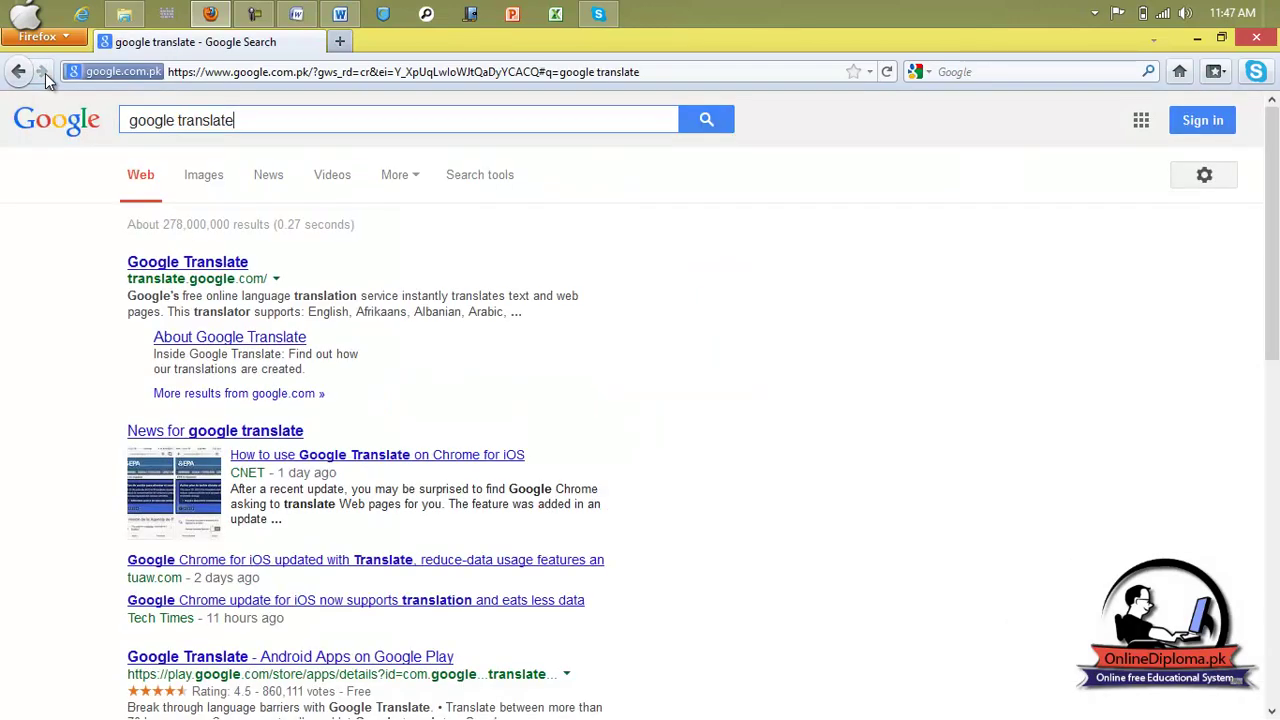
click(238, 262)
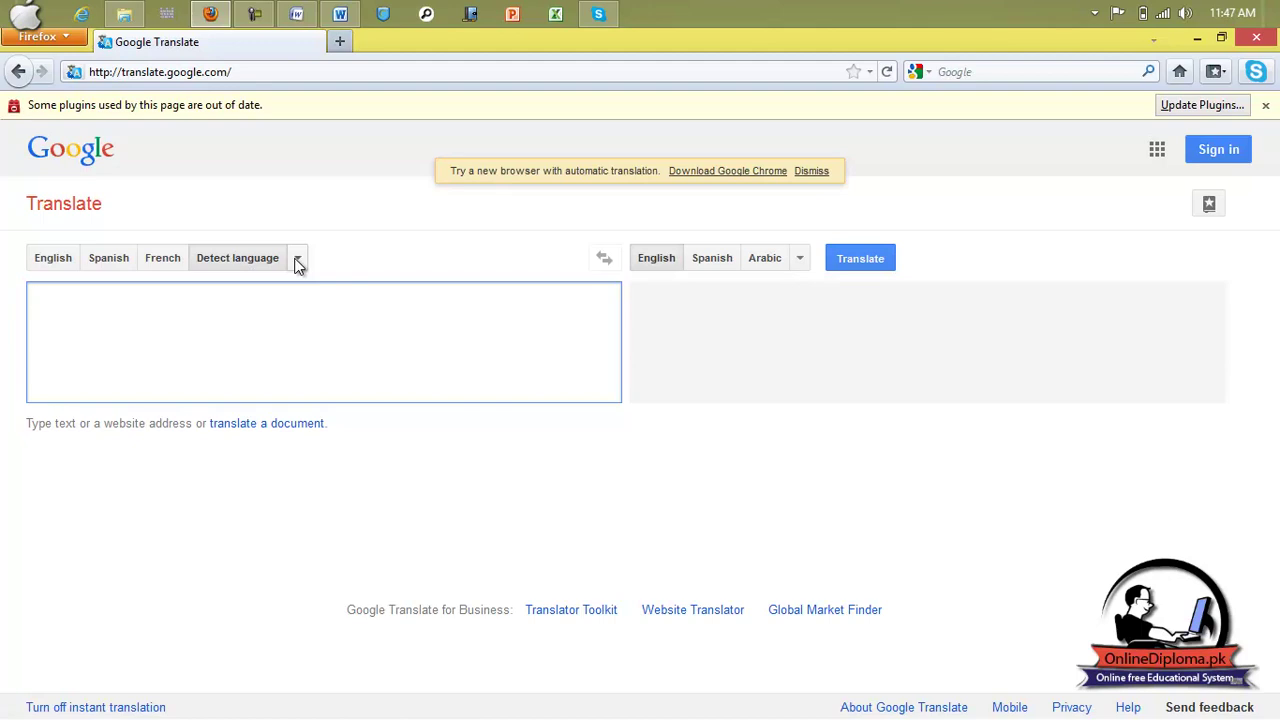
- Set the source language to Urdu, then switch it to Spanish
click(297, 260)
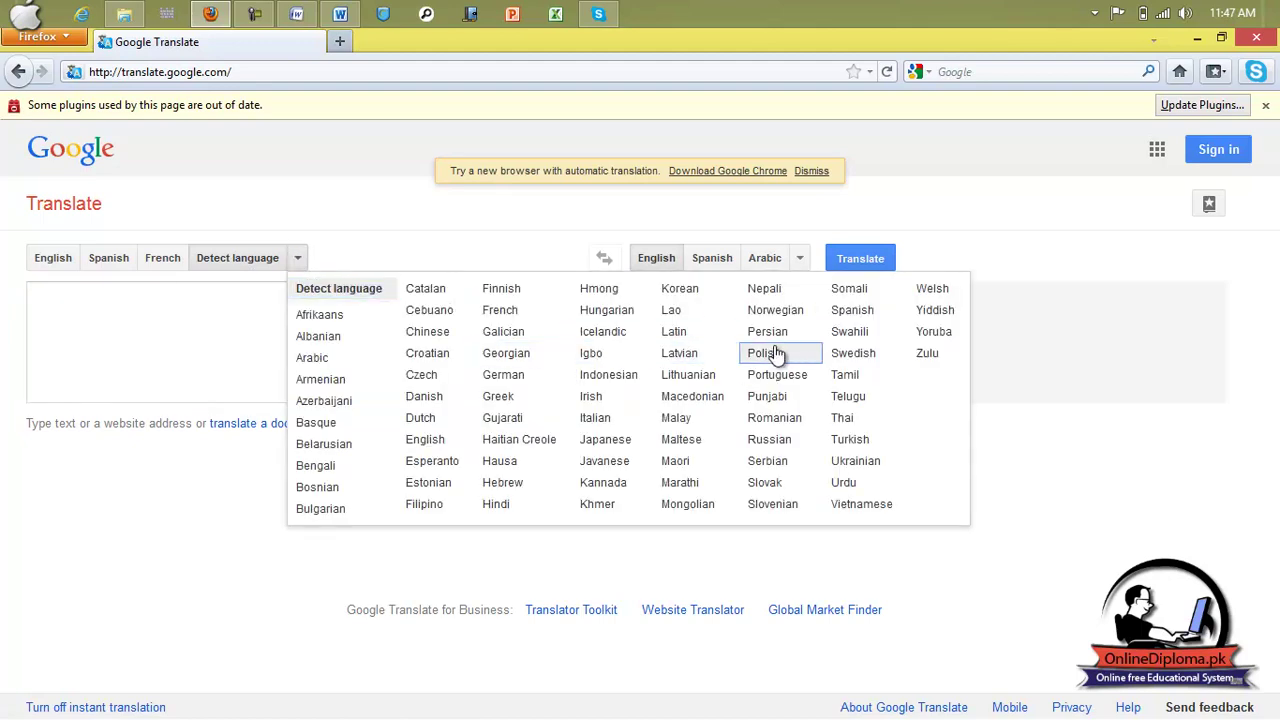
click(845, 484)
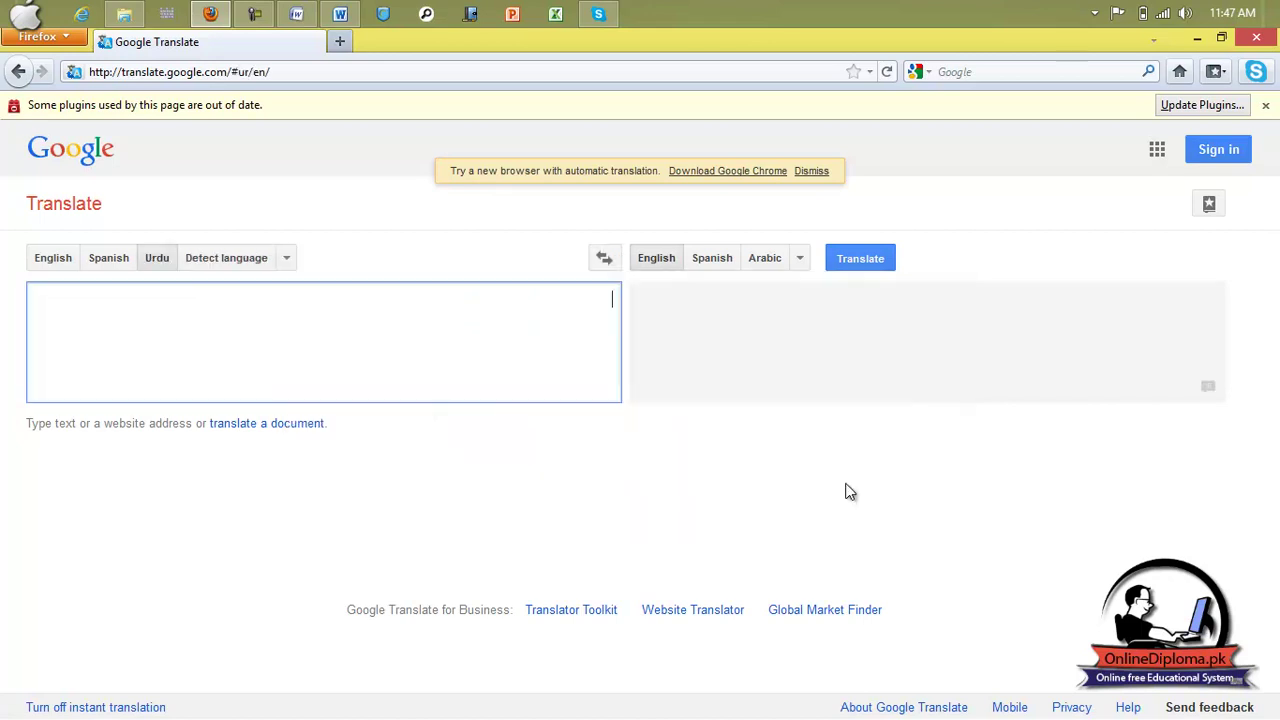
click(115, 262)
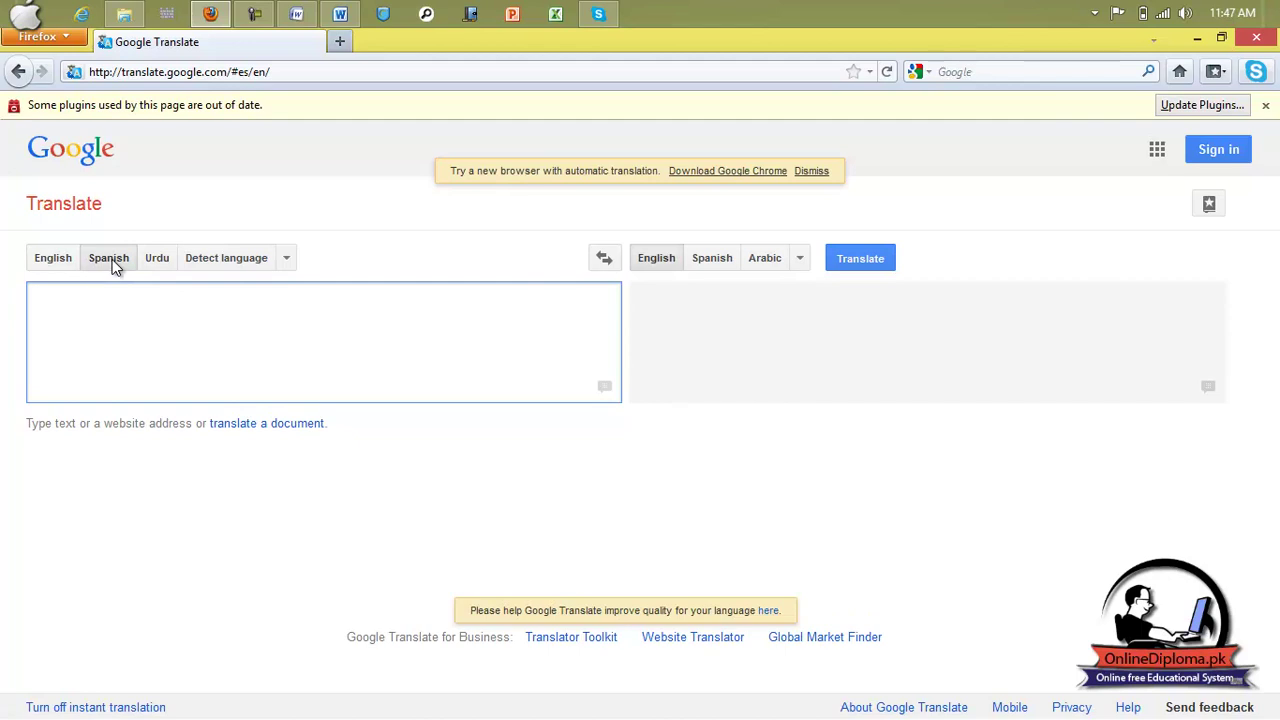
- Enter 'md office is the application software' and switch the source to Detect language
click(107, 325)
text(md oggivr)
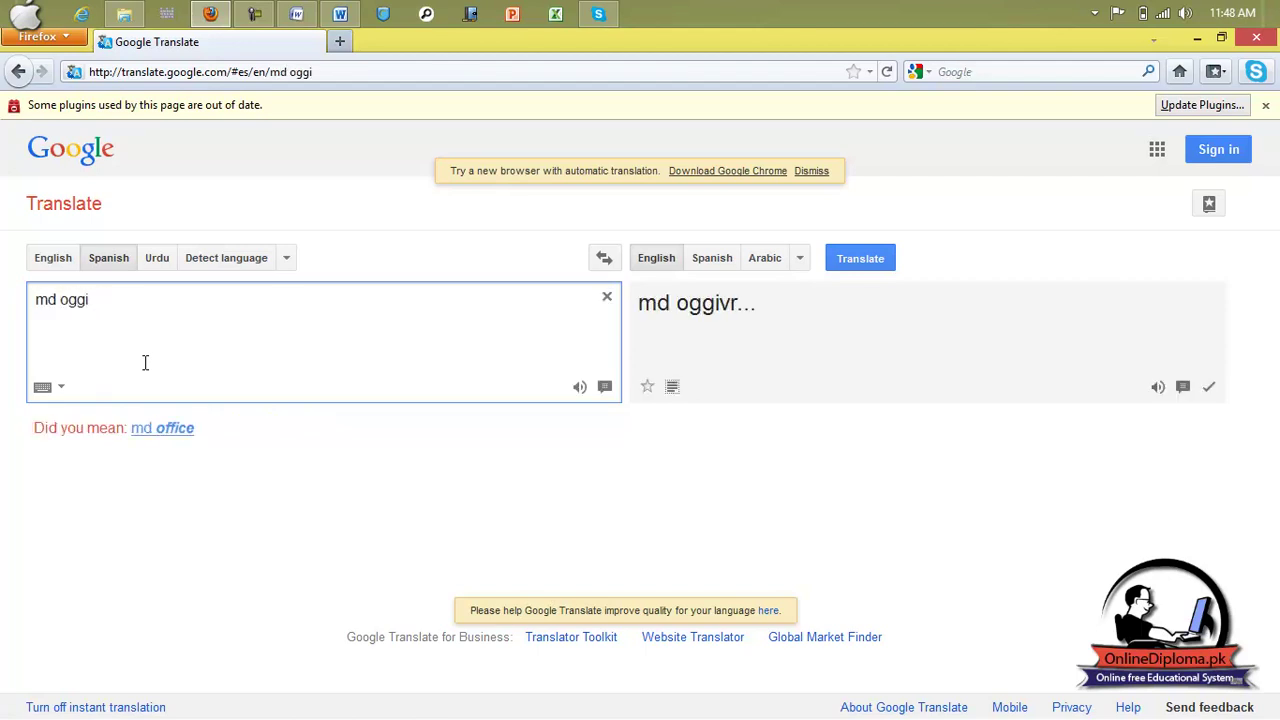
key(BackSpace)
key(BackSpace)
key(BackSpace)
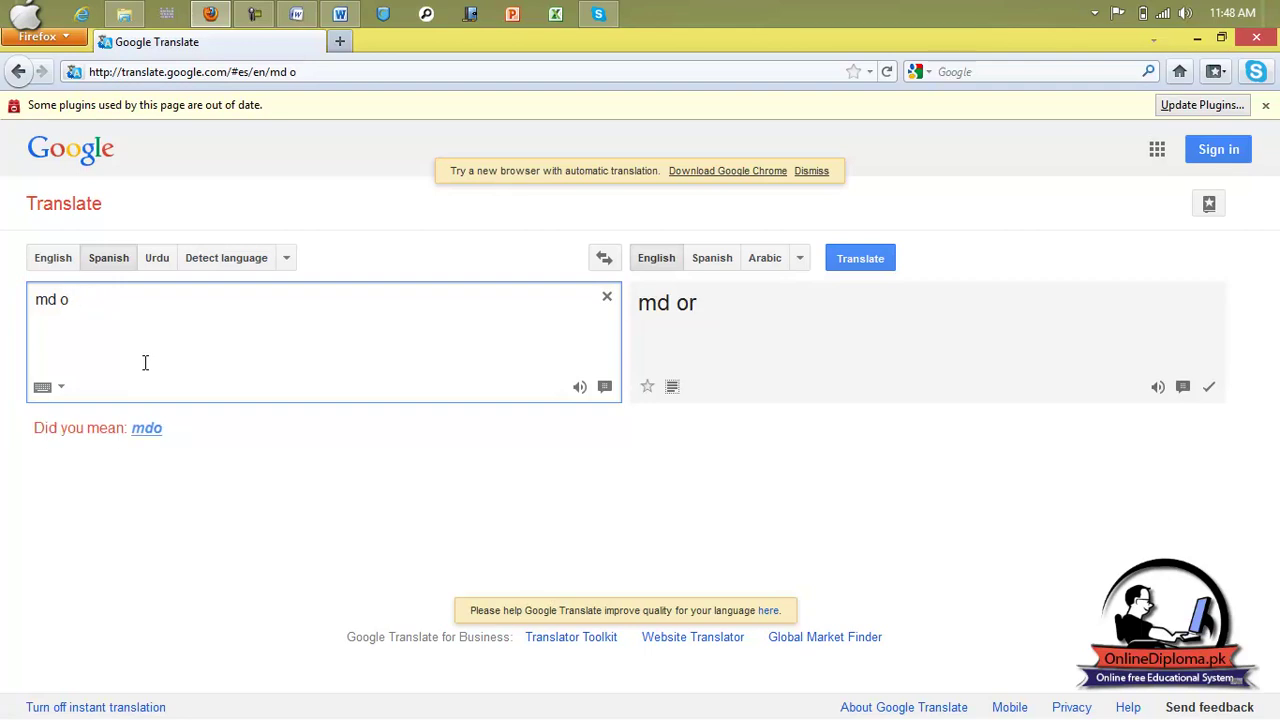
text(ffice )
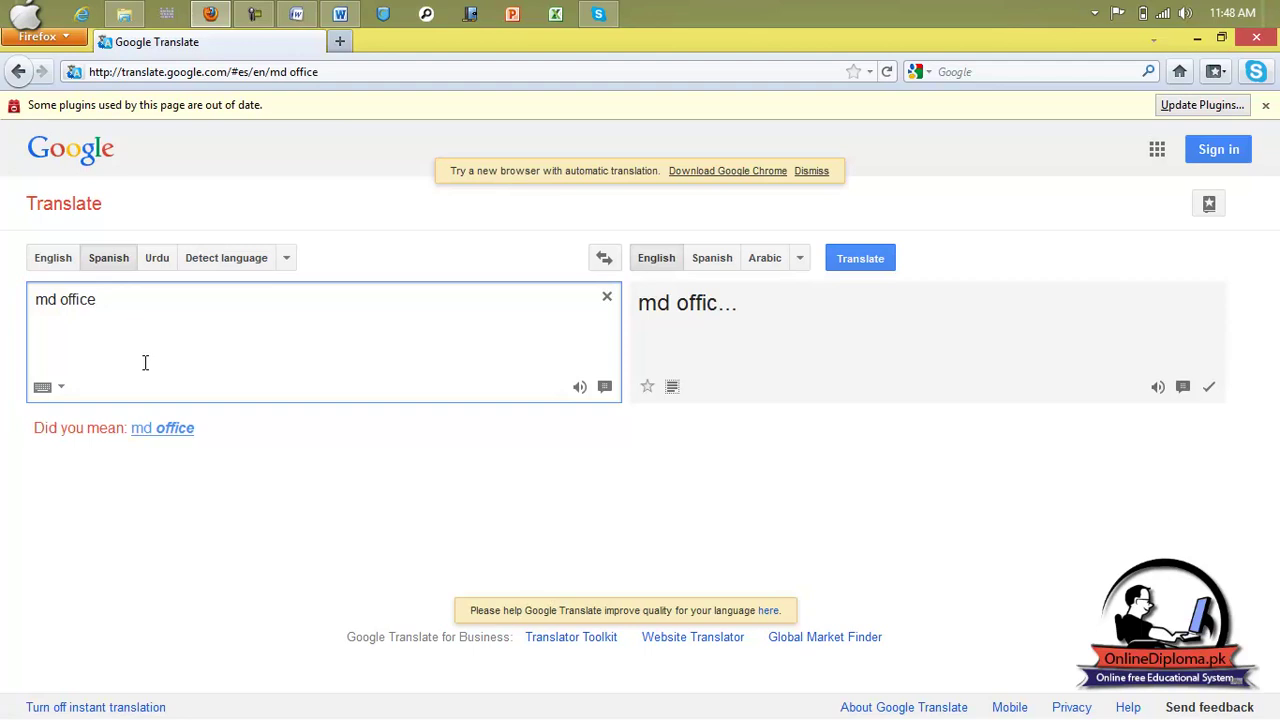
text(is the ap)
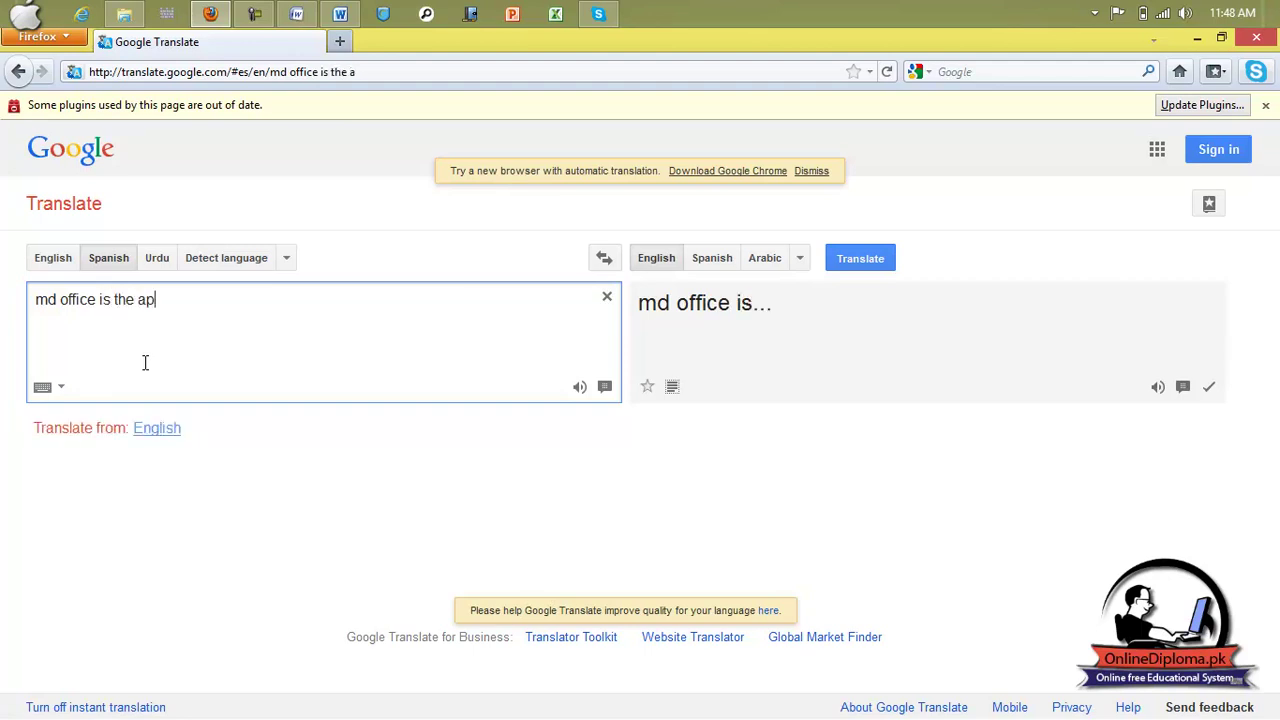
text(p)
text(lica)
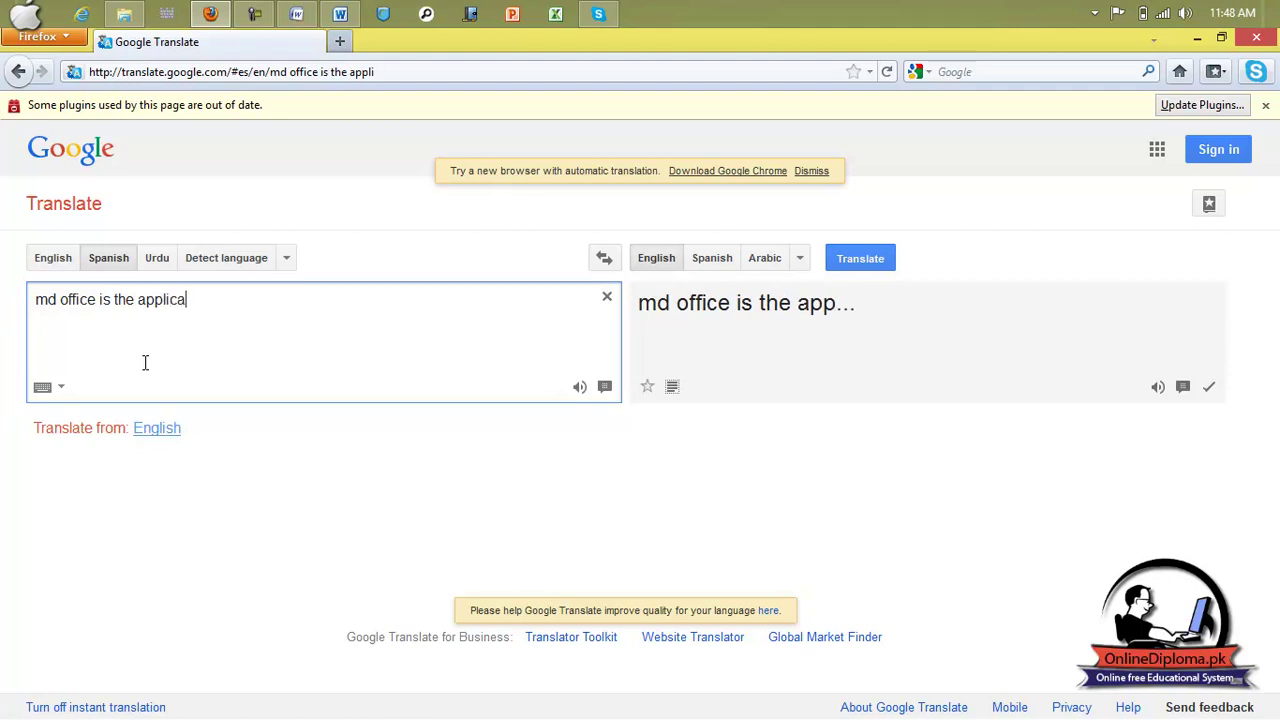
text(tion software)
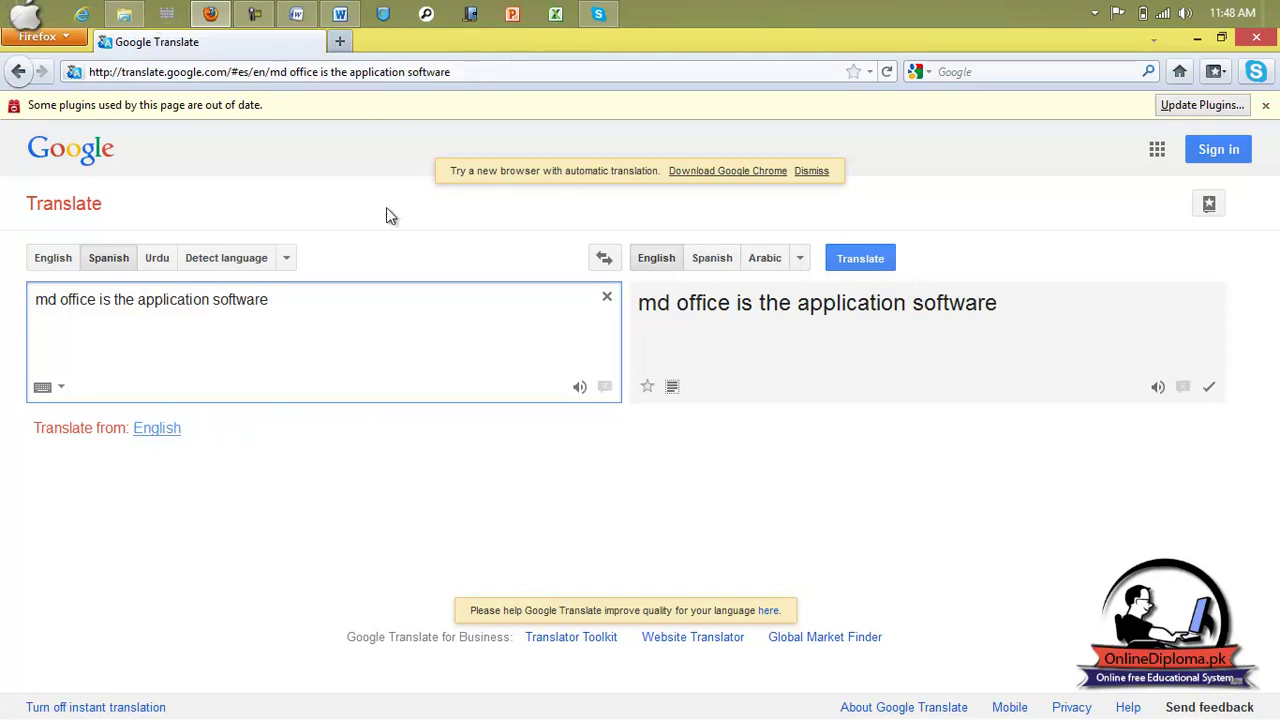
click(194, 261)
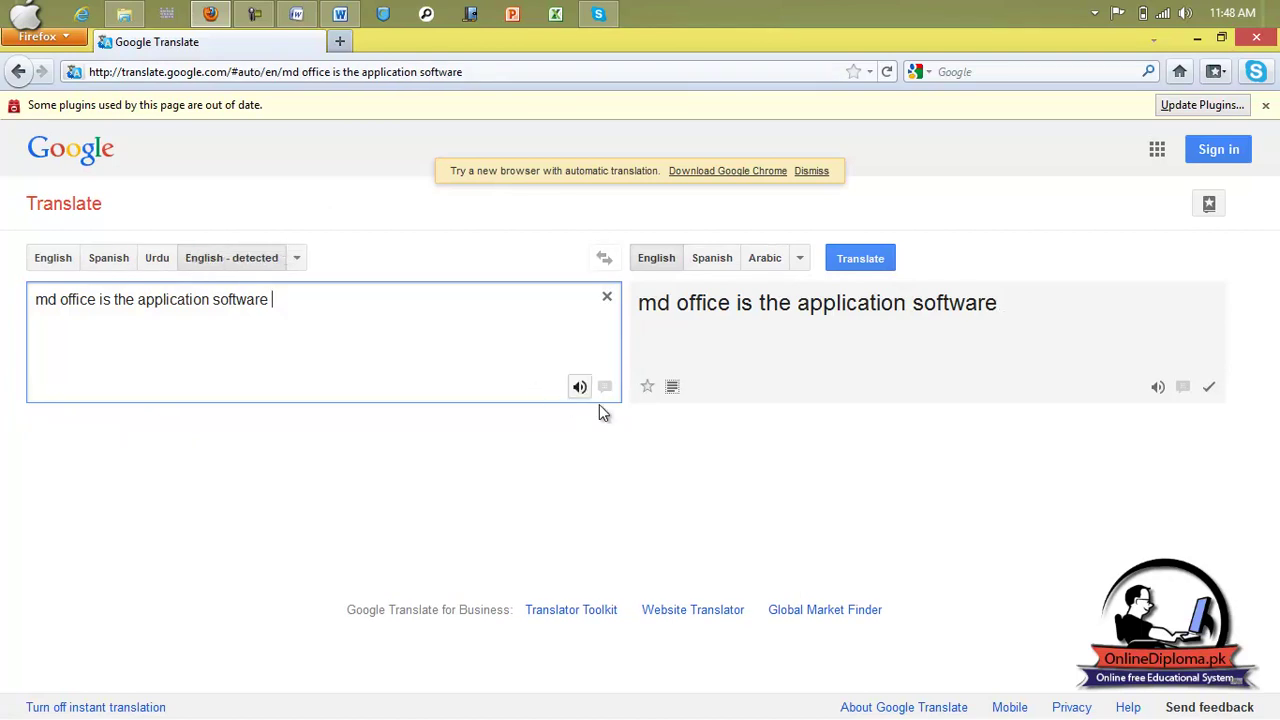
- Set the translation direction to English into Urdu
click(298, 260)
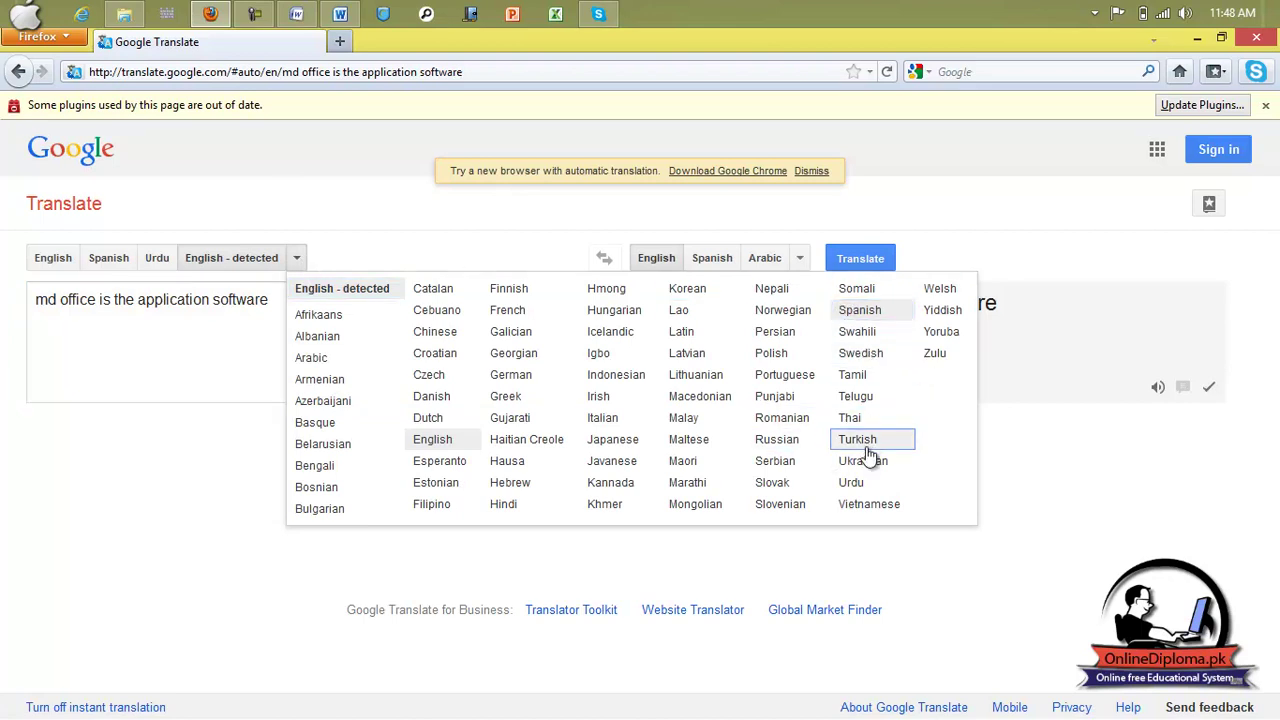
click(866, 484)
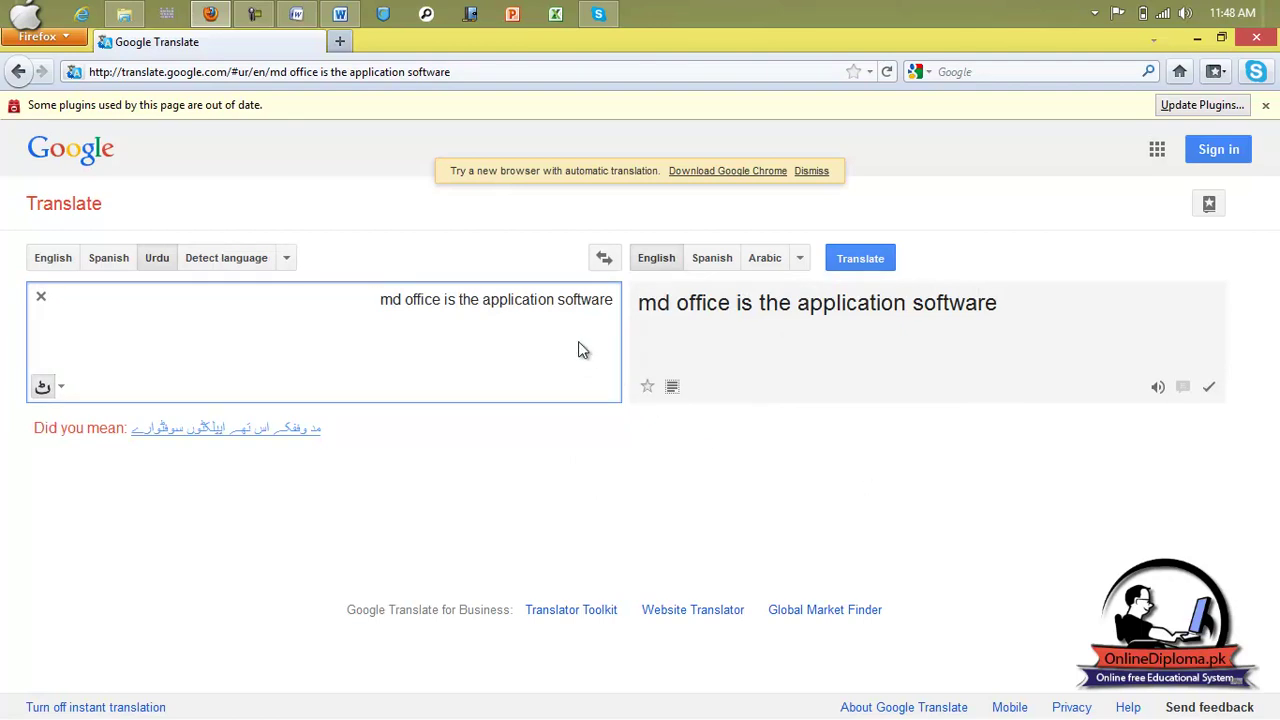
click(45, 265)
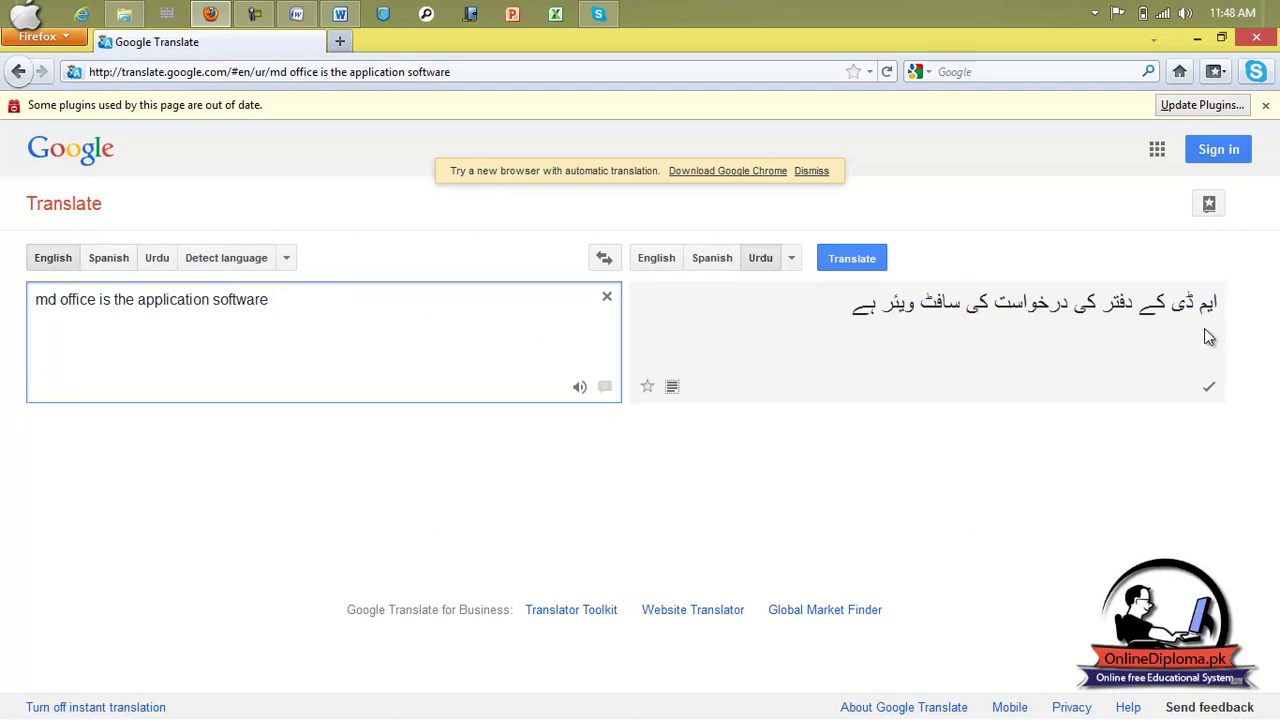
- Correct 'md' to 'ms' in the source text and select the whole sentence
click(56, 316)
key(BackSpace)
text(a)
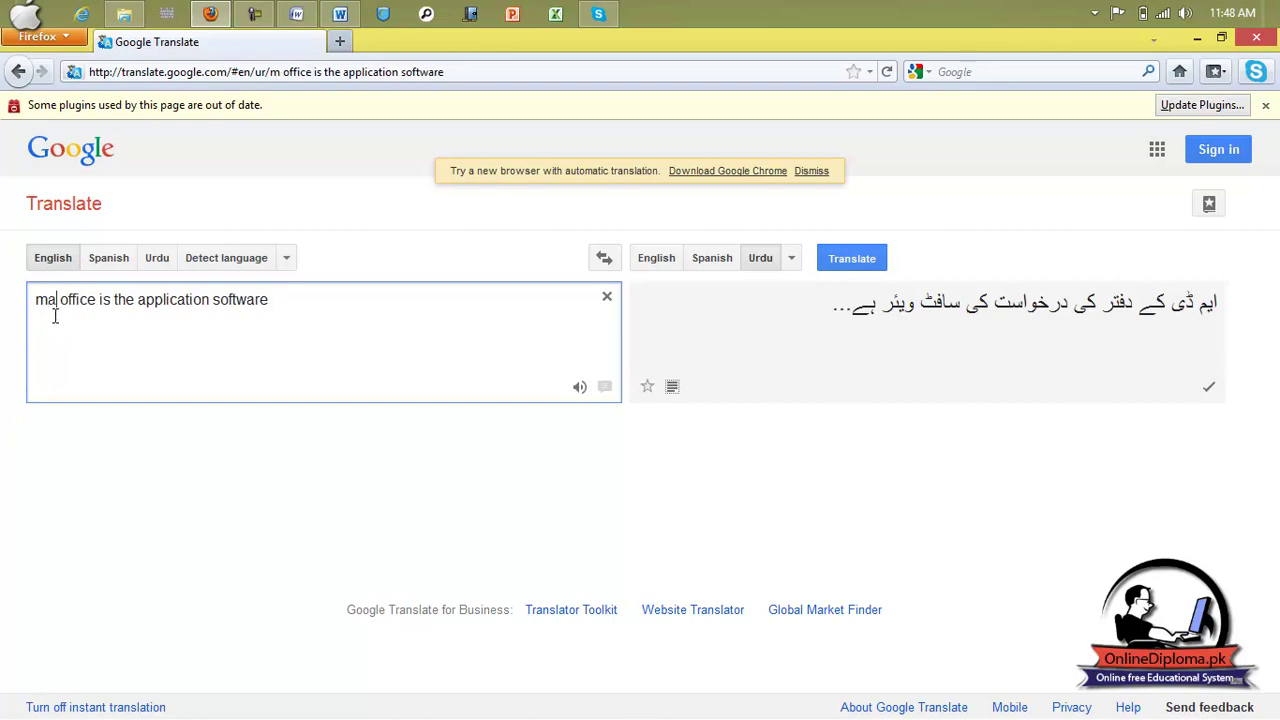
key(BackSpace)
text(s)
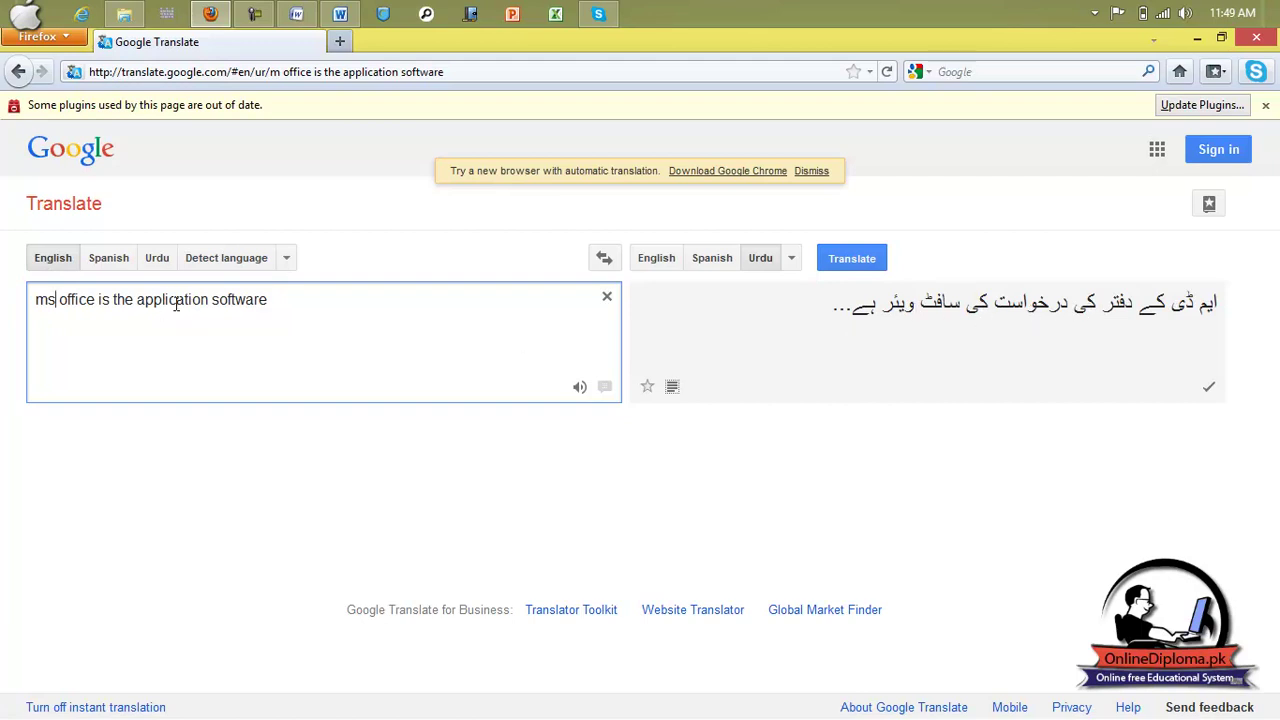
drag(289, 306, 3, 270)
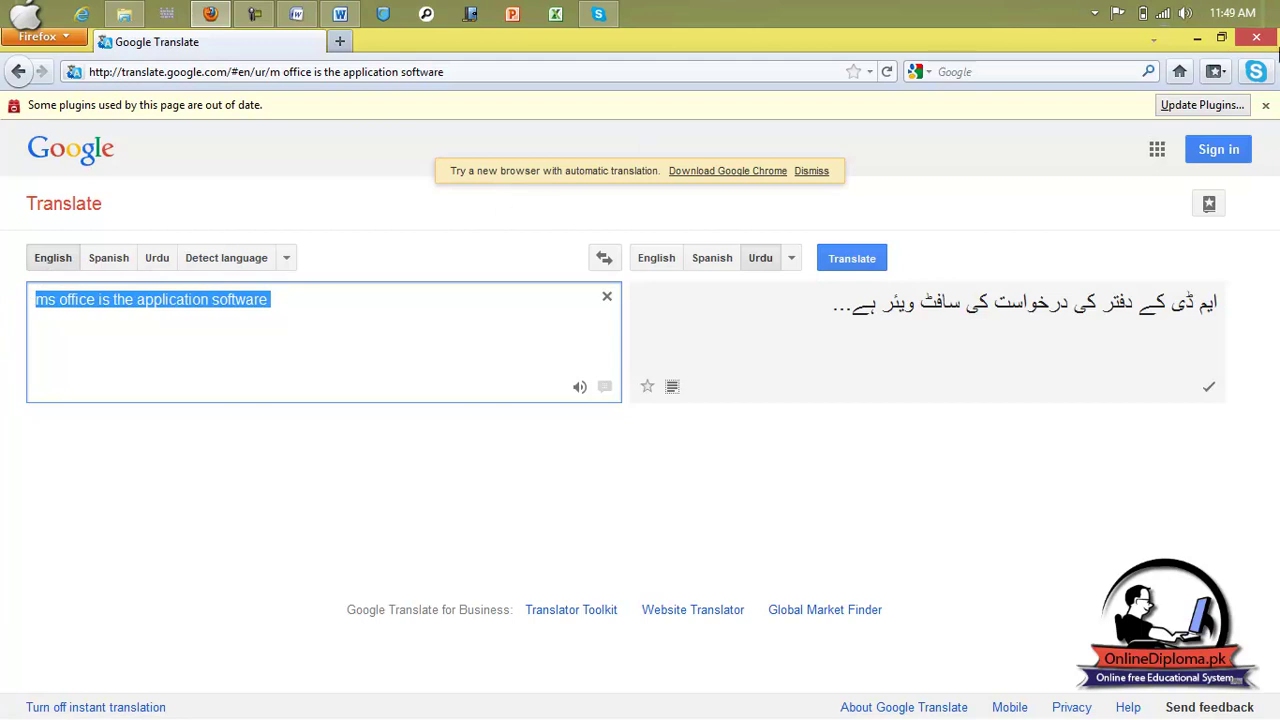
mouse_move(1276, 45)
- Return to Word, tick 'Do not check spelling or grammar' and make English (United States) the default
click(1257, 42)
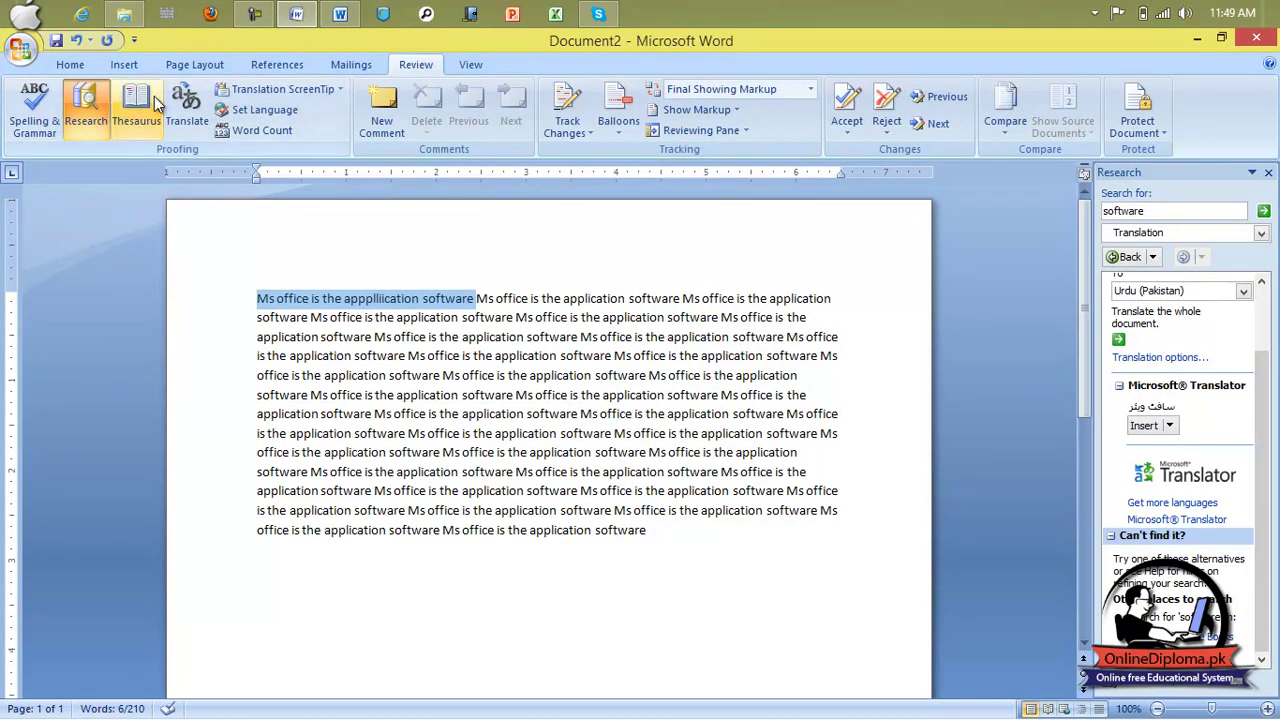
click(262, 110)
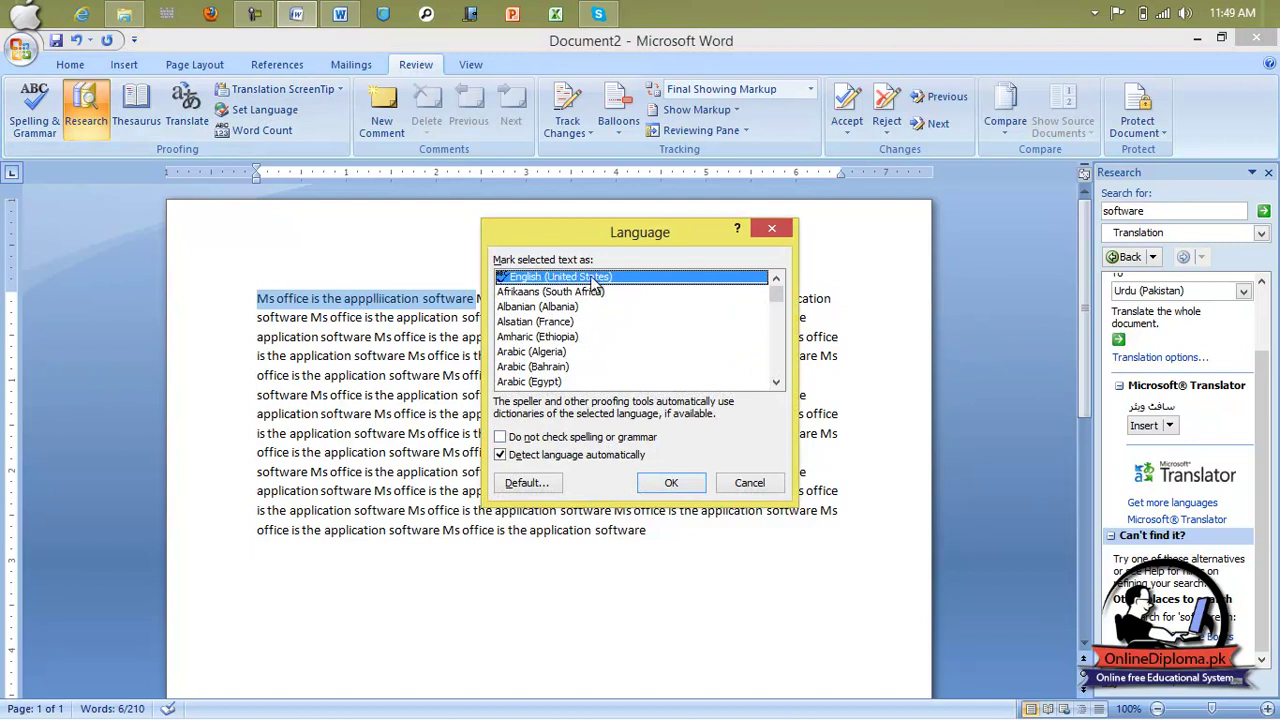
drag(594, 237, 988, 243)
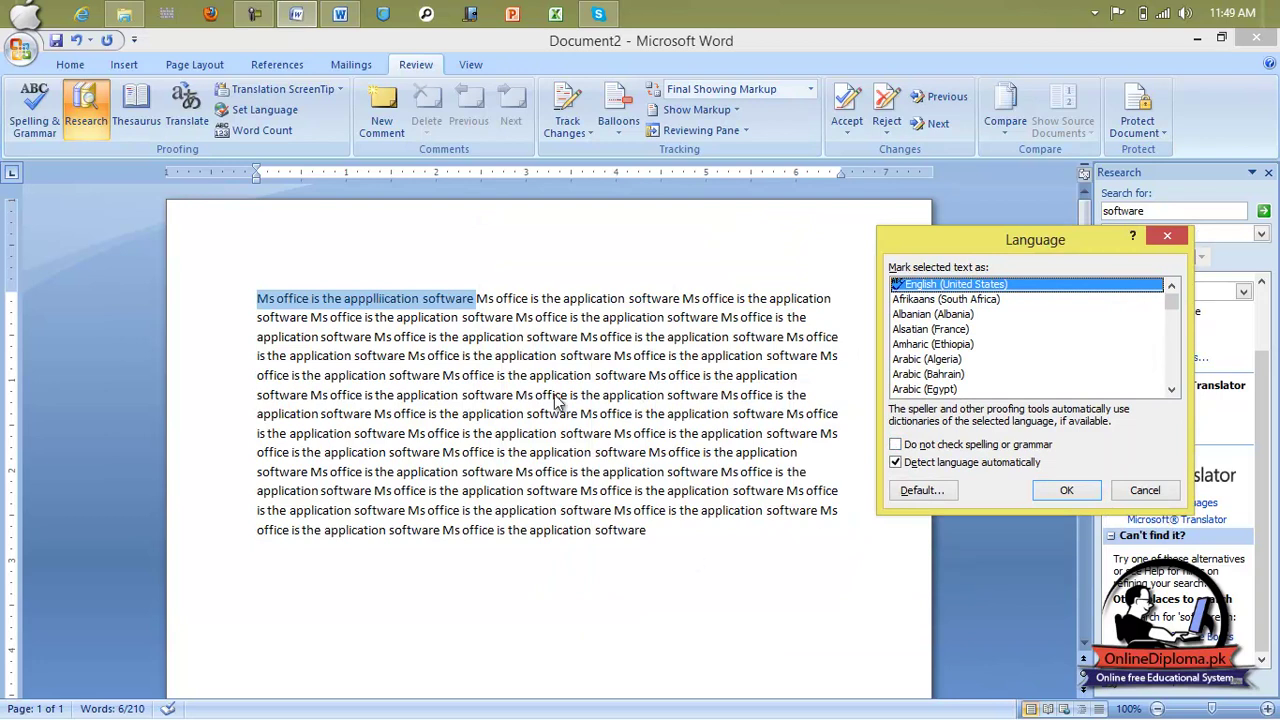
click(896, 445)
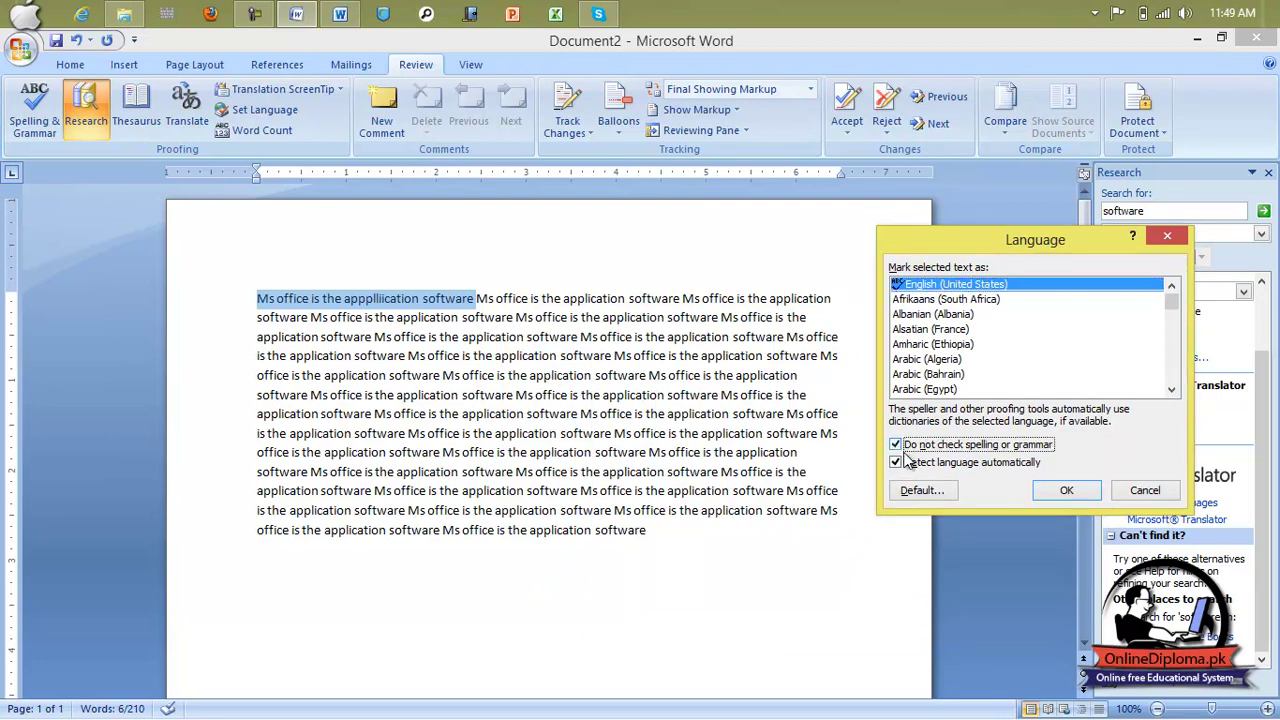
click(921, 490)
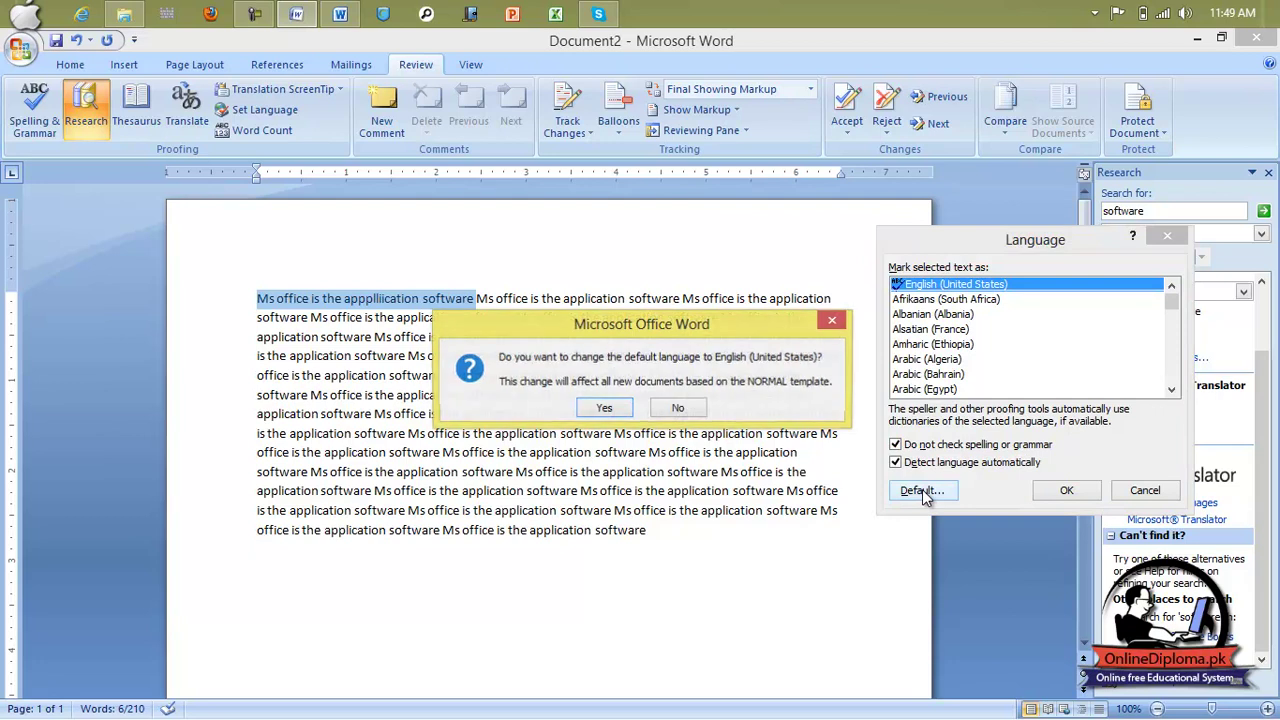
click(588, 409)
click(1066, 491)
click(771, 546)
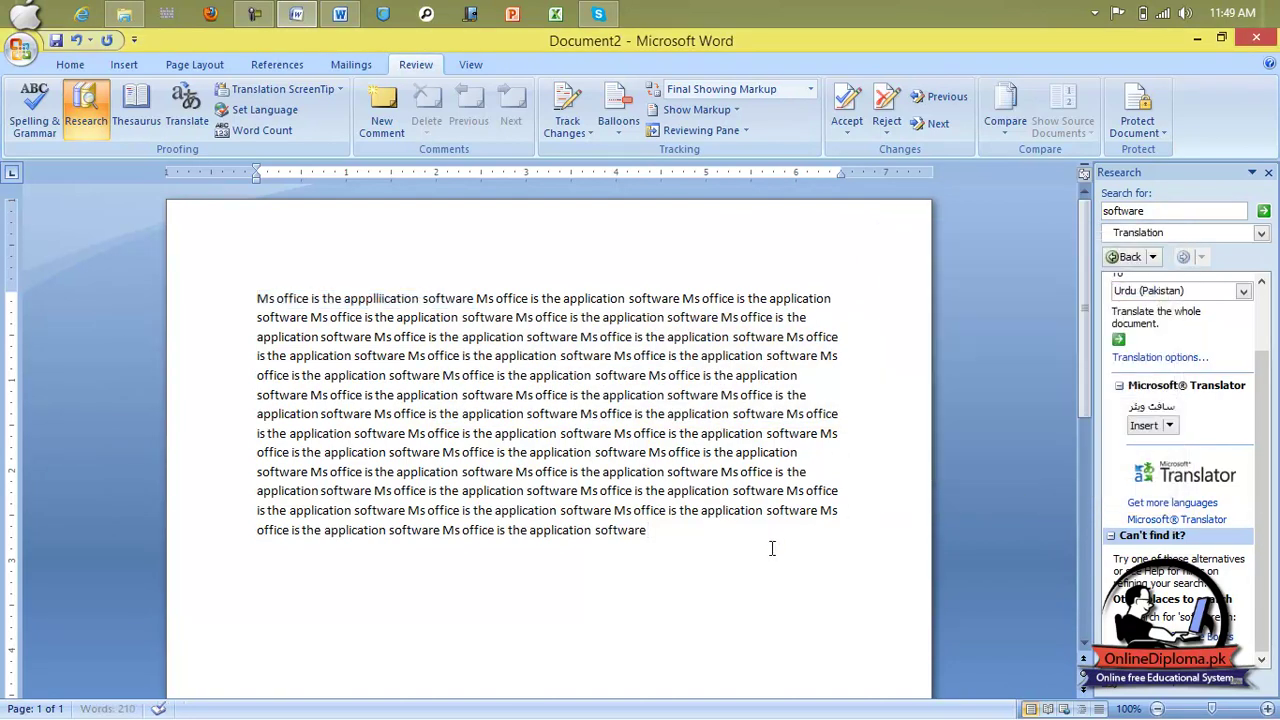
- Type a gibberish test line, untick 'Do not check spelling or grammar' for English (United States), then delete the line
text(lsdkjflsjlf flksdj fjlsdkfjlsdk)
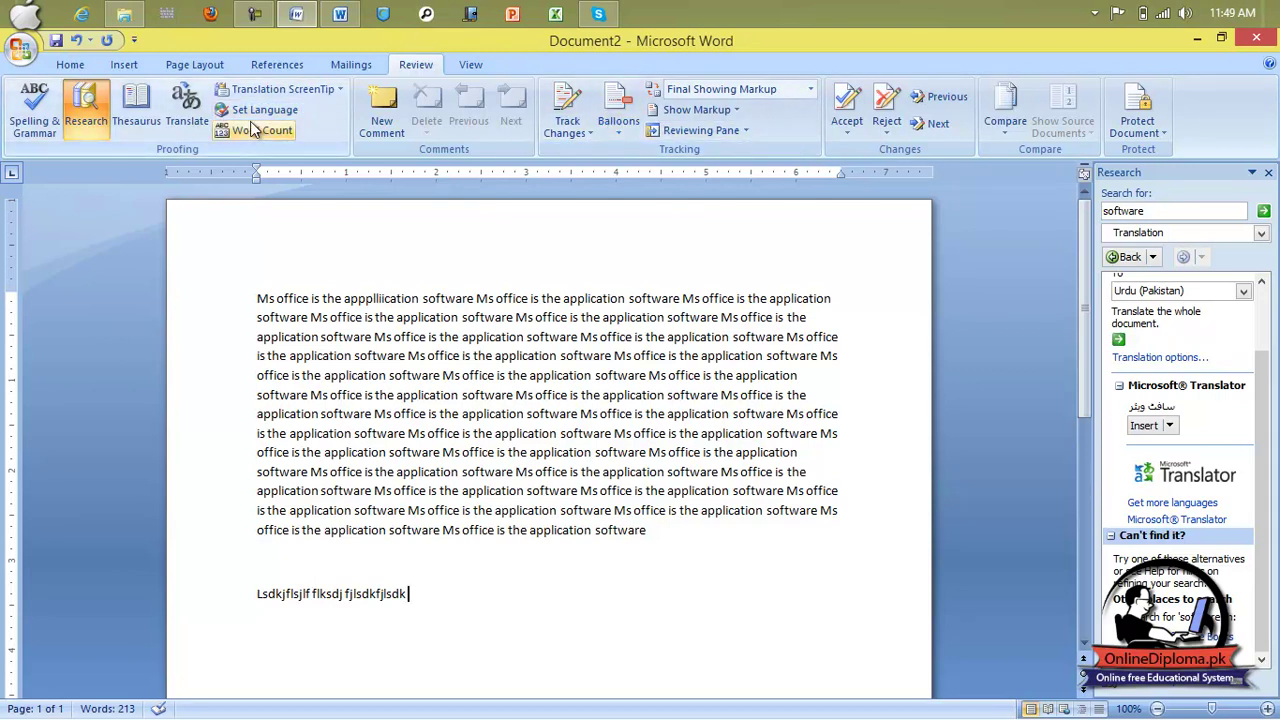
click(279, 110)
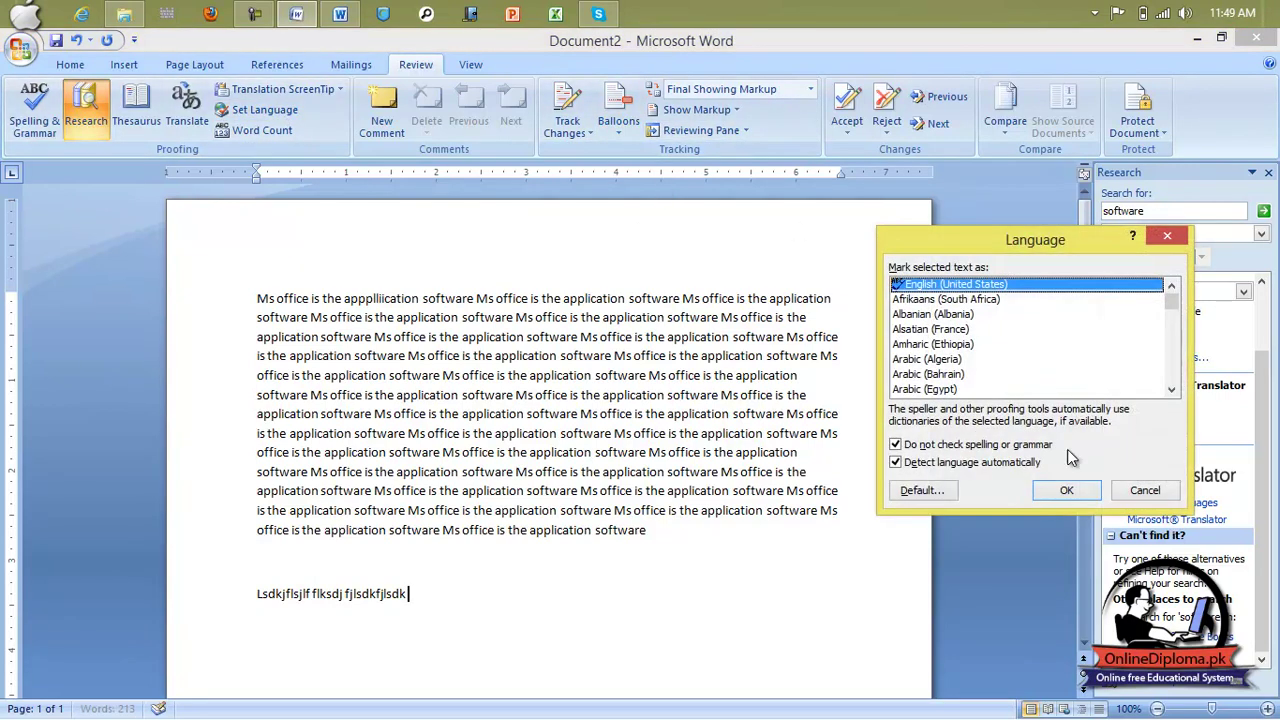
click(970, 446)
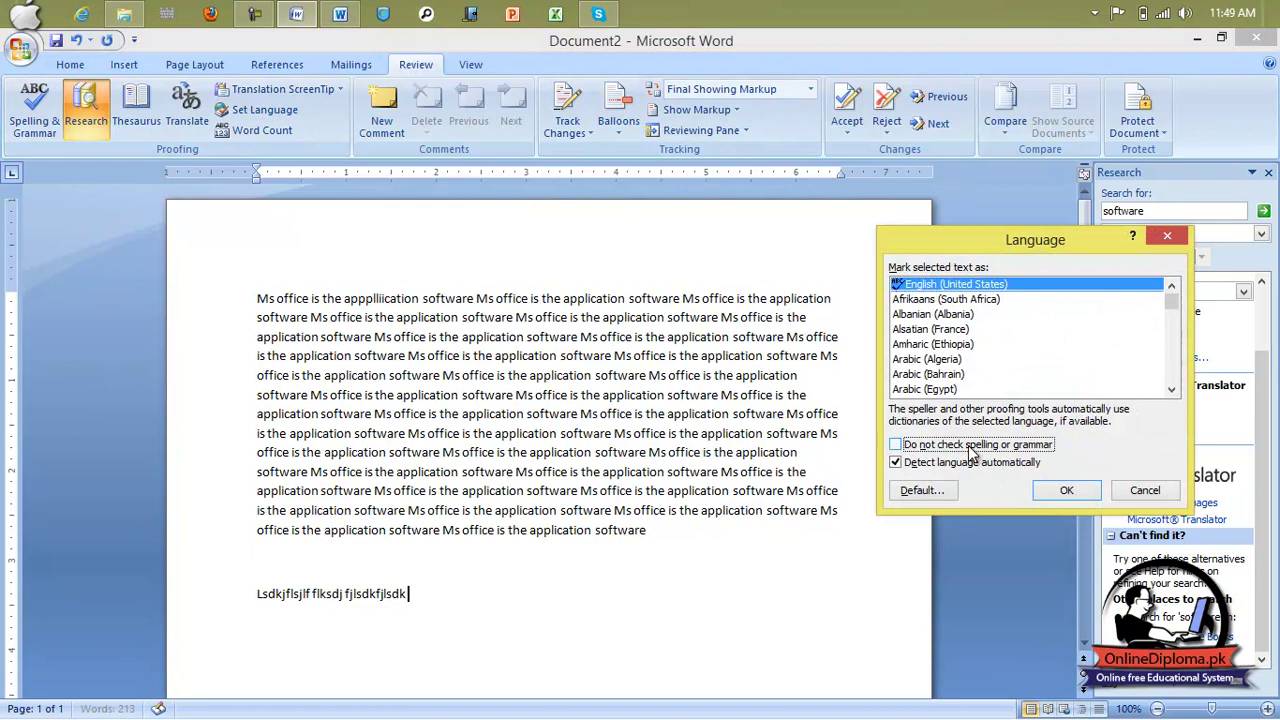
click(921, 490)
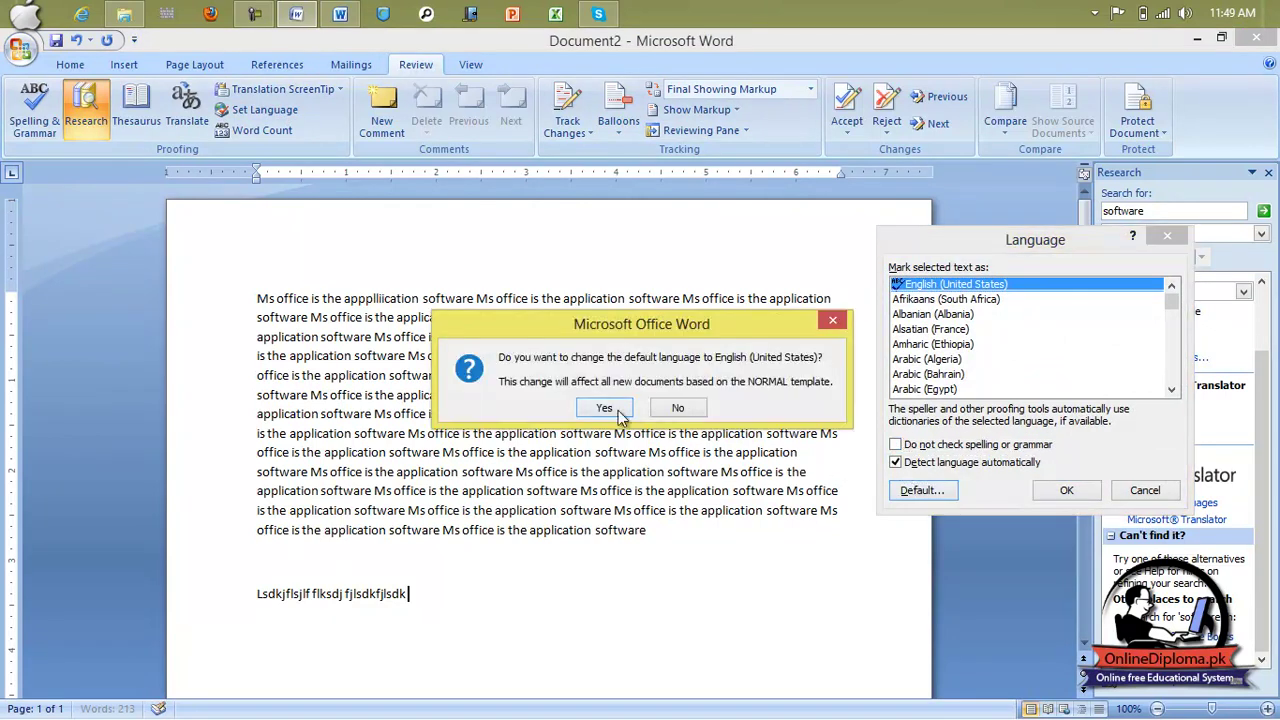
click(604, 408)
click(1066, 490)
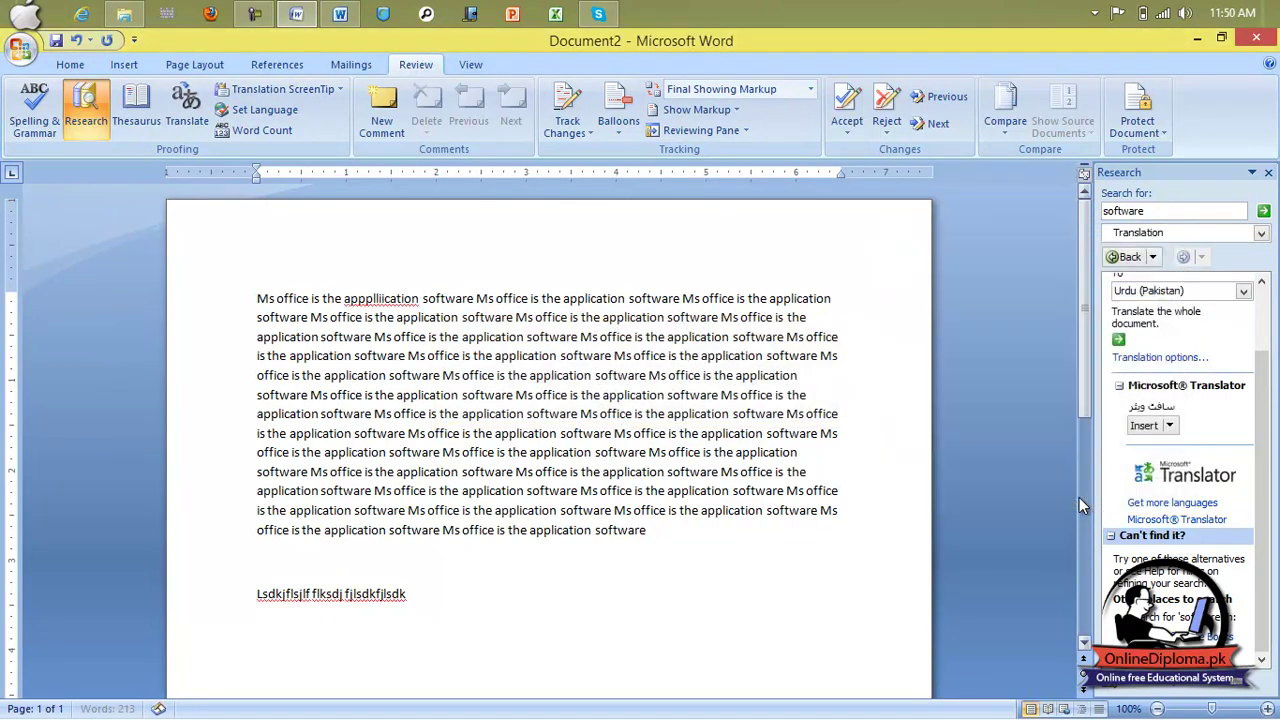
drag(391, 590, 252, 618)
key(Delete)
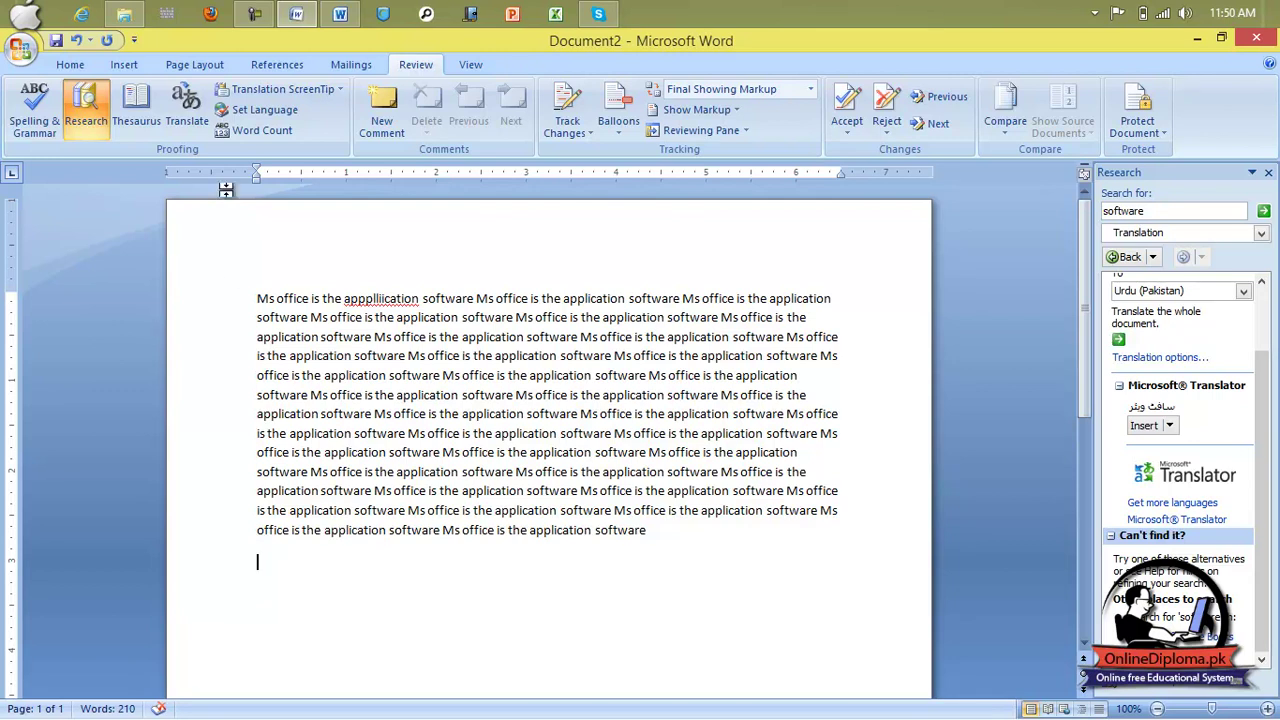
click(256, 132)
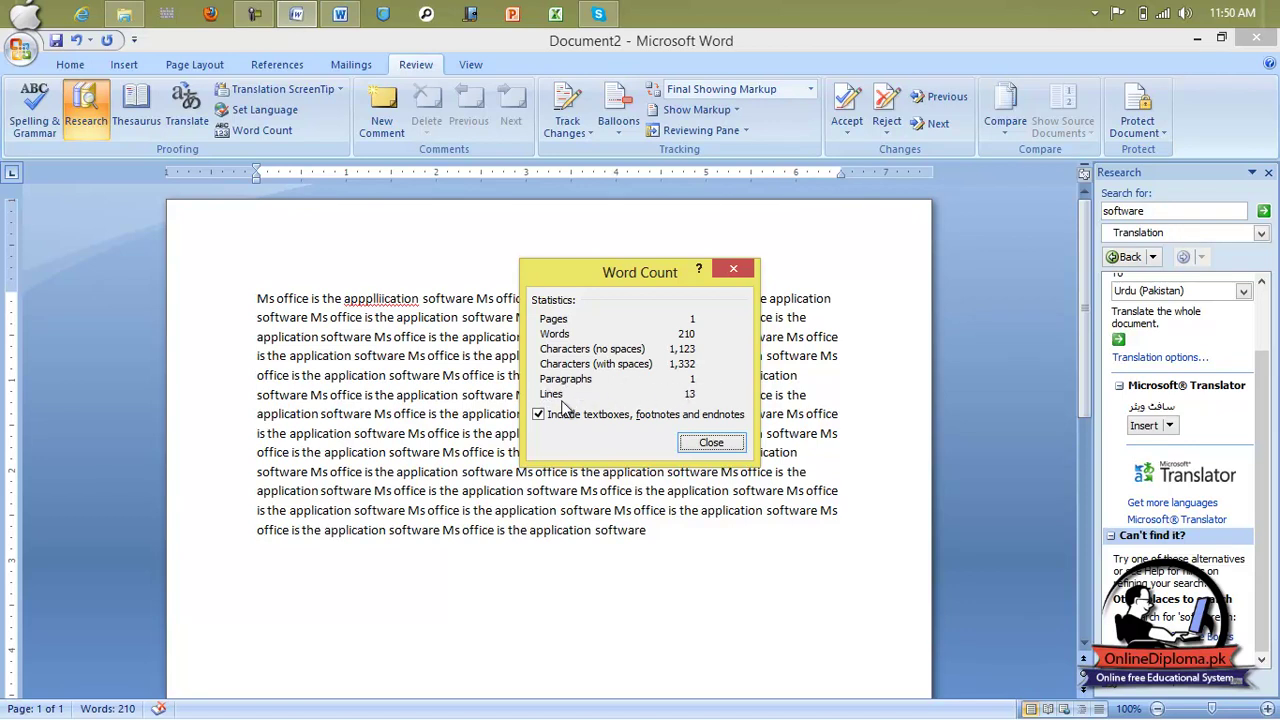
click(733, 271)
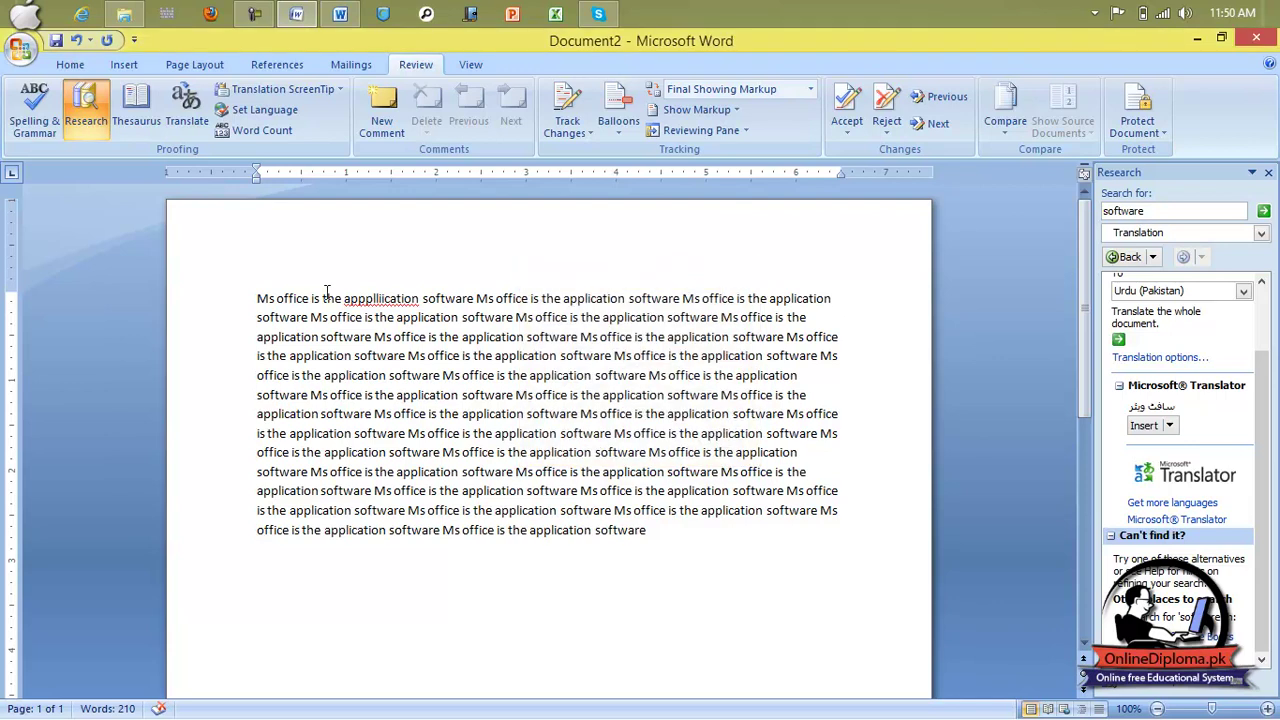
- Comment 'A non physical part of computer' on 'software' and add empty comments to two 'application' words
click(386, 110)
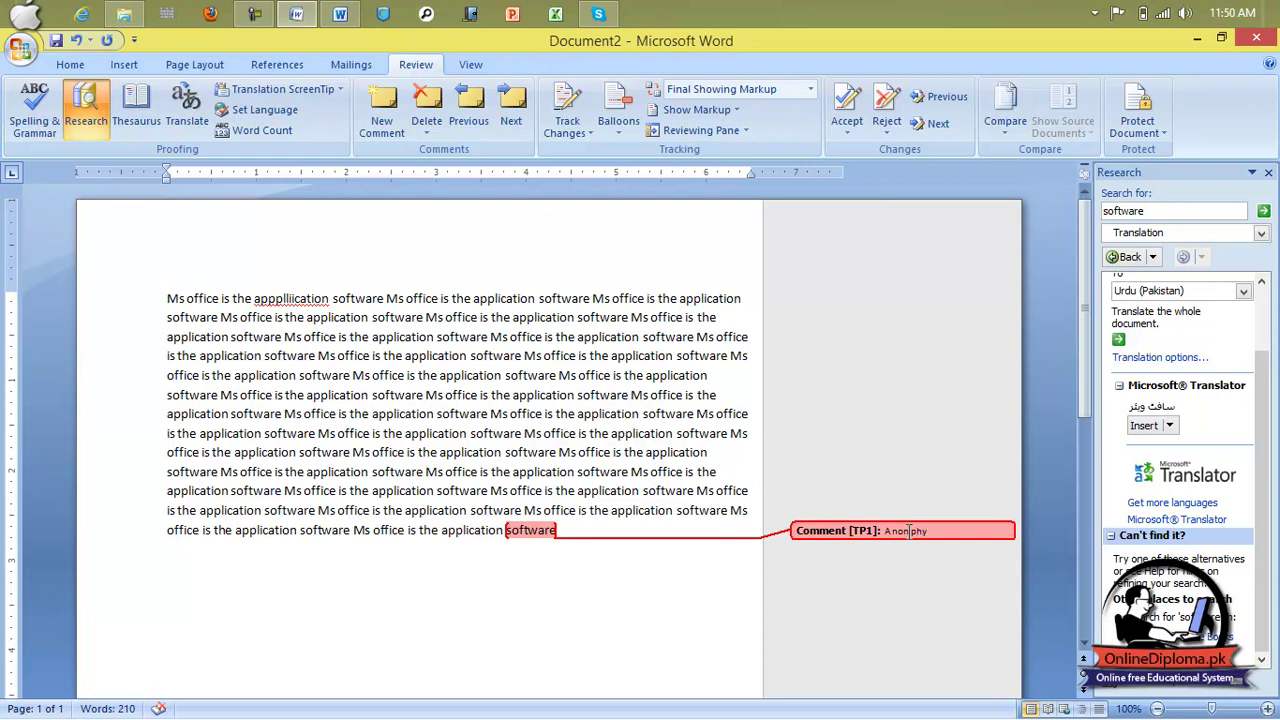
text(of computer)
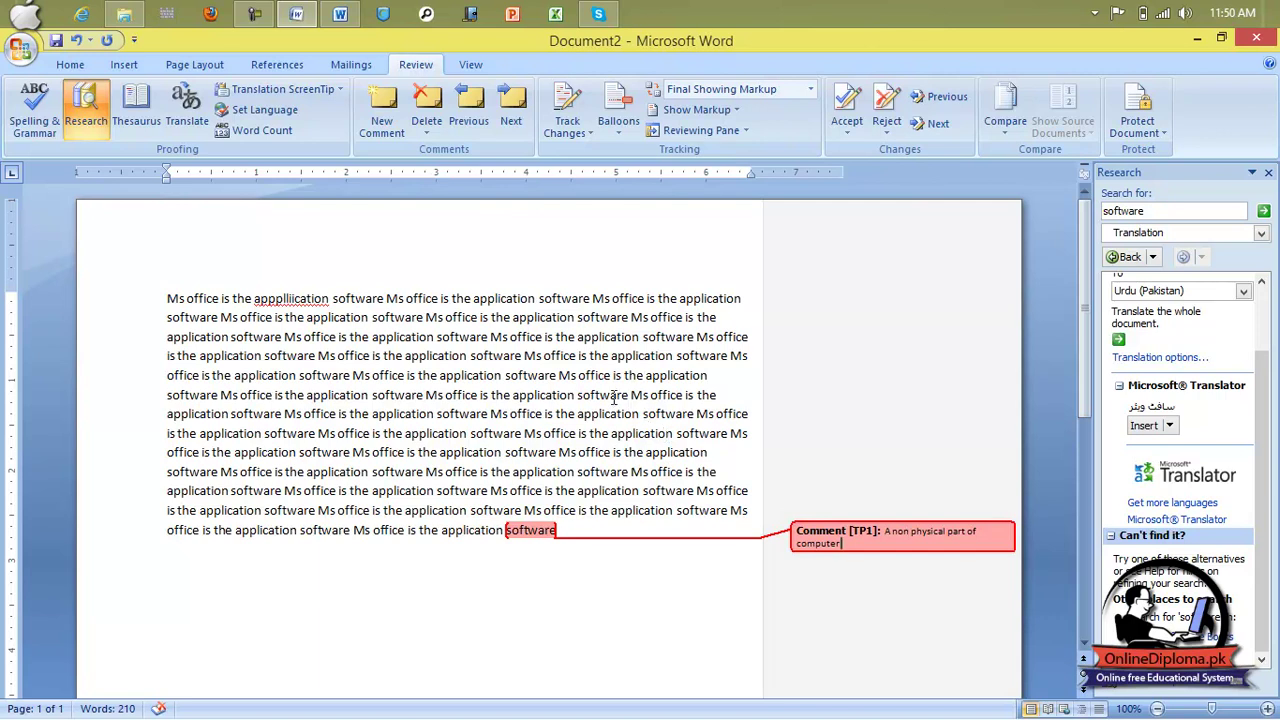
drag(578, 395, 519, 395)
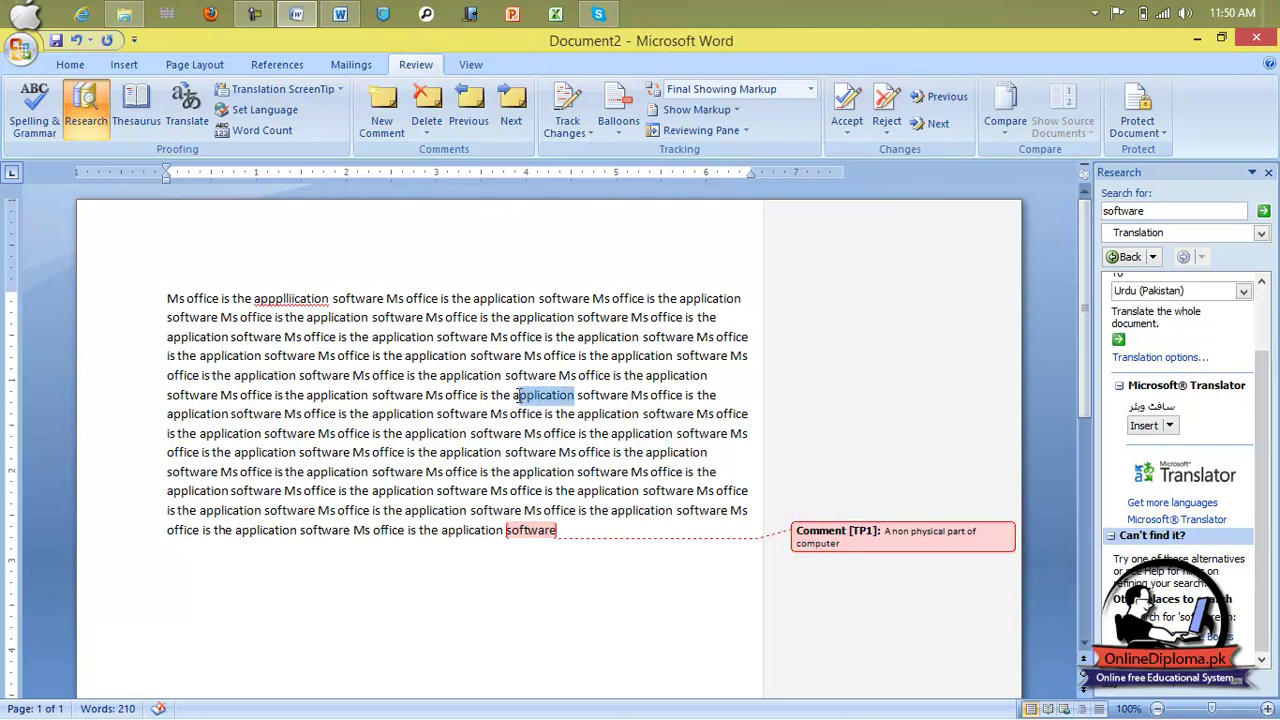
click(390, 124)
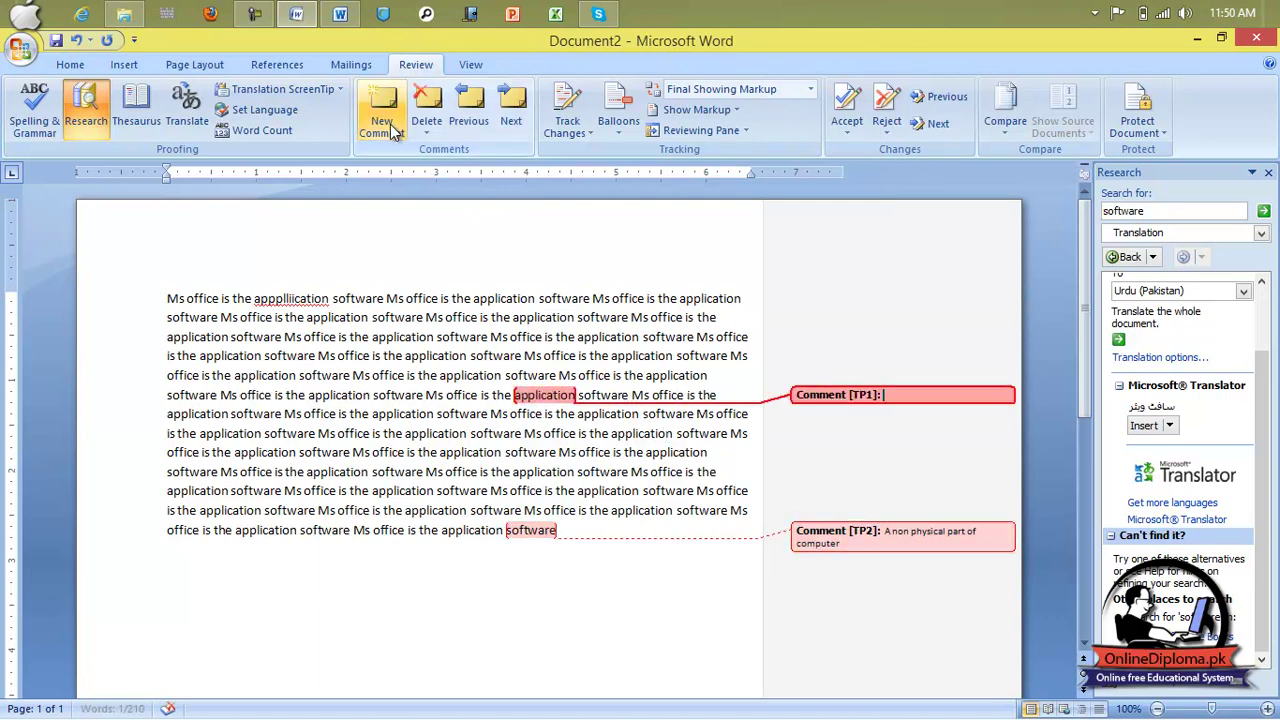
drag(638, 337, 577, 333)
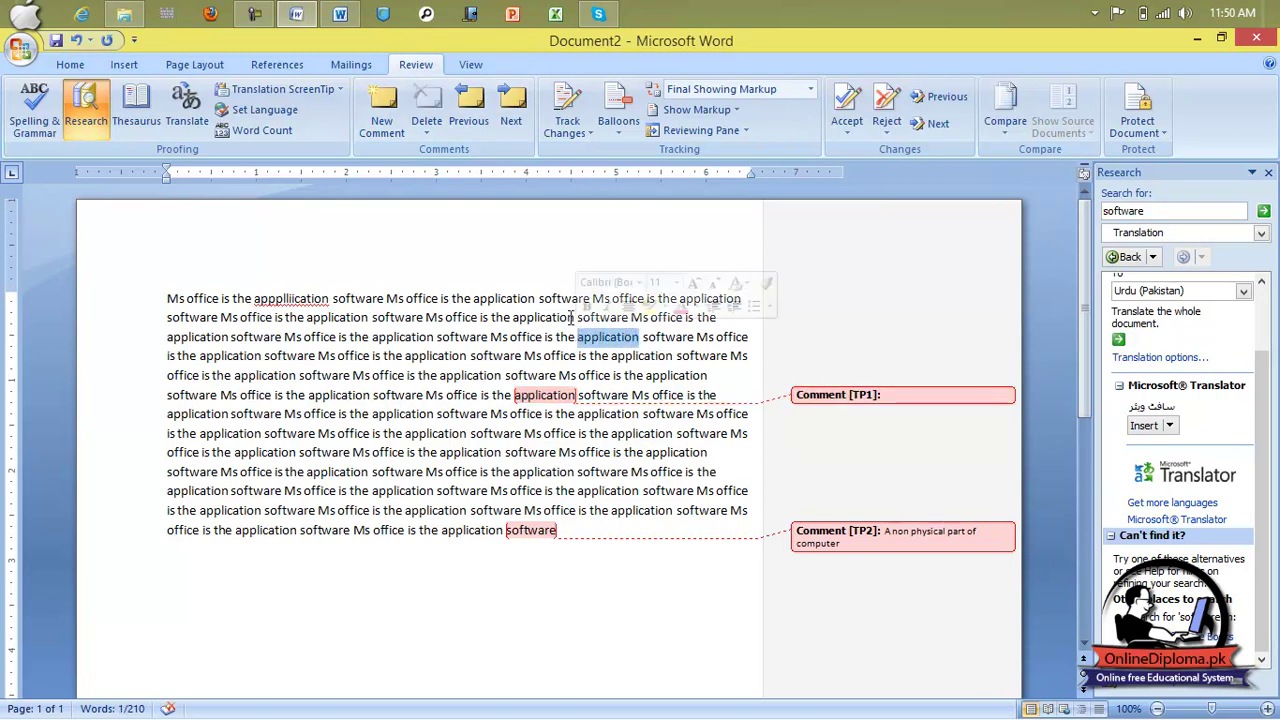
click(382, 115)
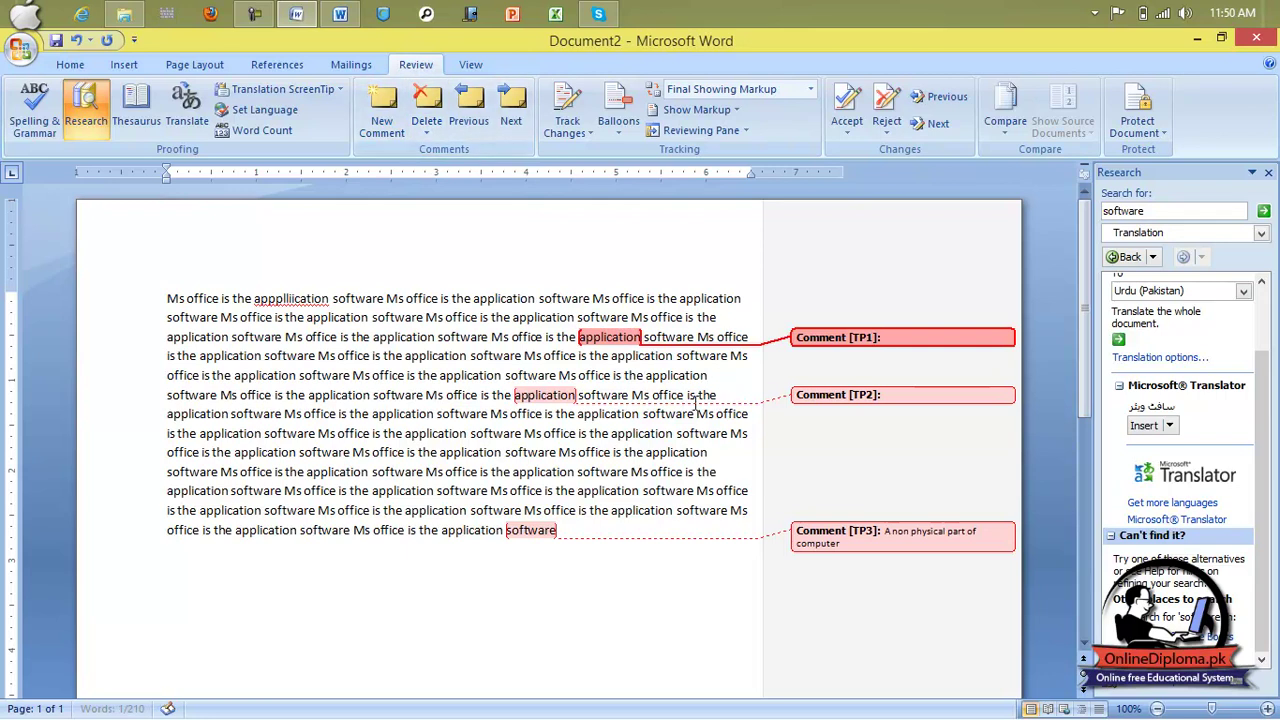
- Step forward through the comments with Next, then back to the first with Previous
click(510, 112)
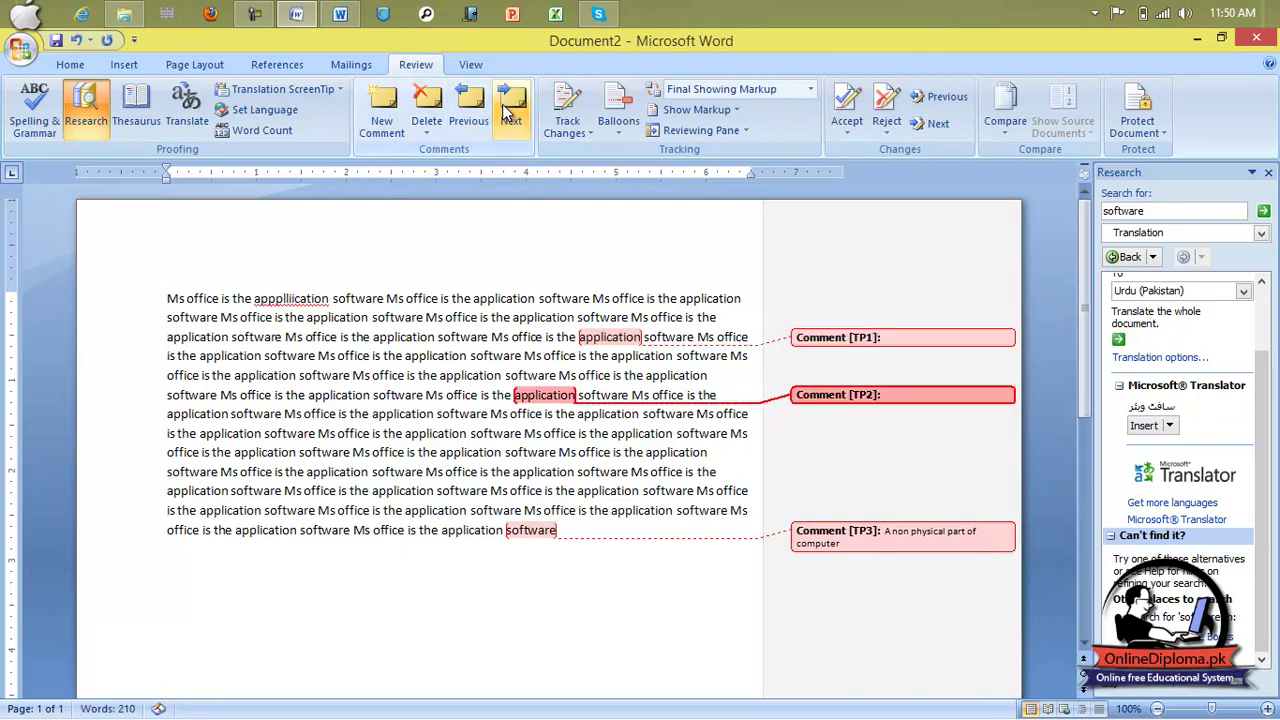
click(510, 112)
click(483, 116)
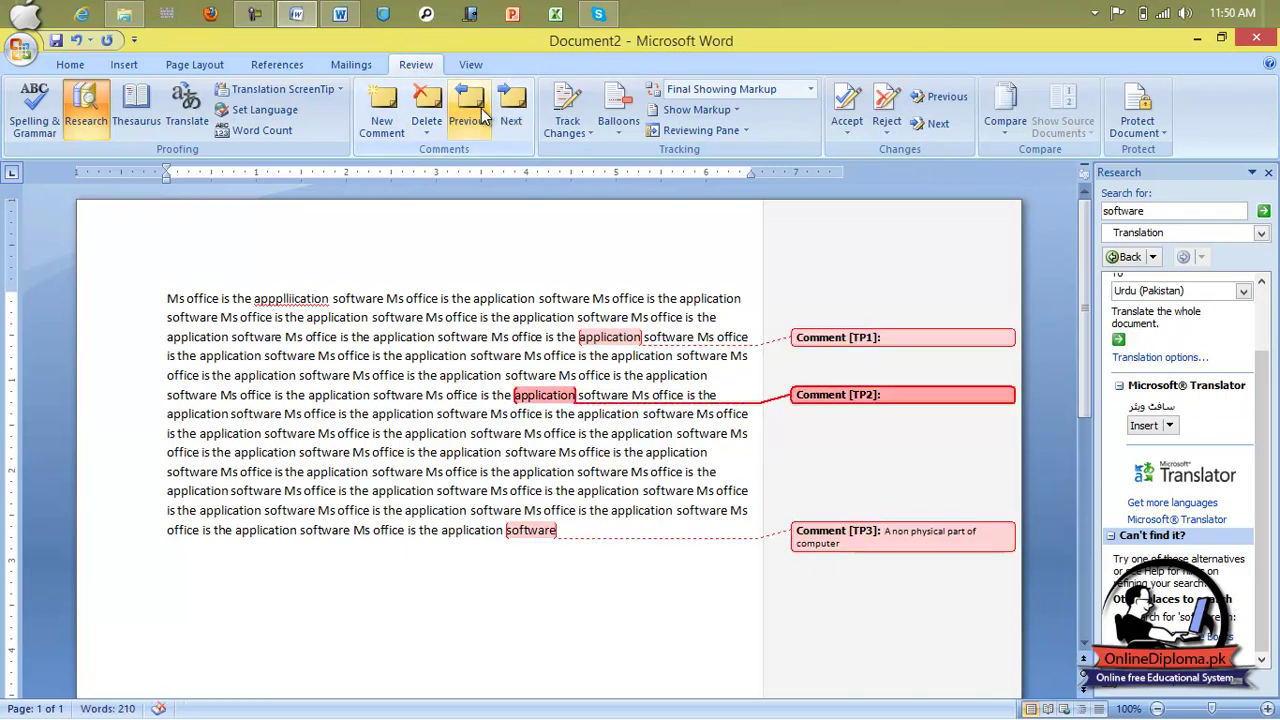
click(483, 116)
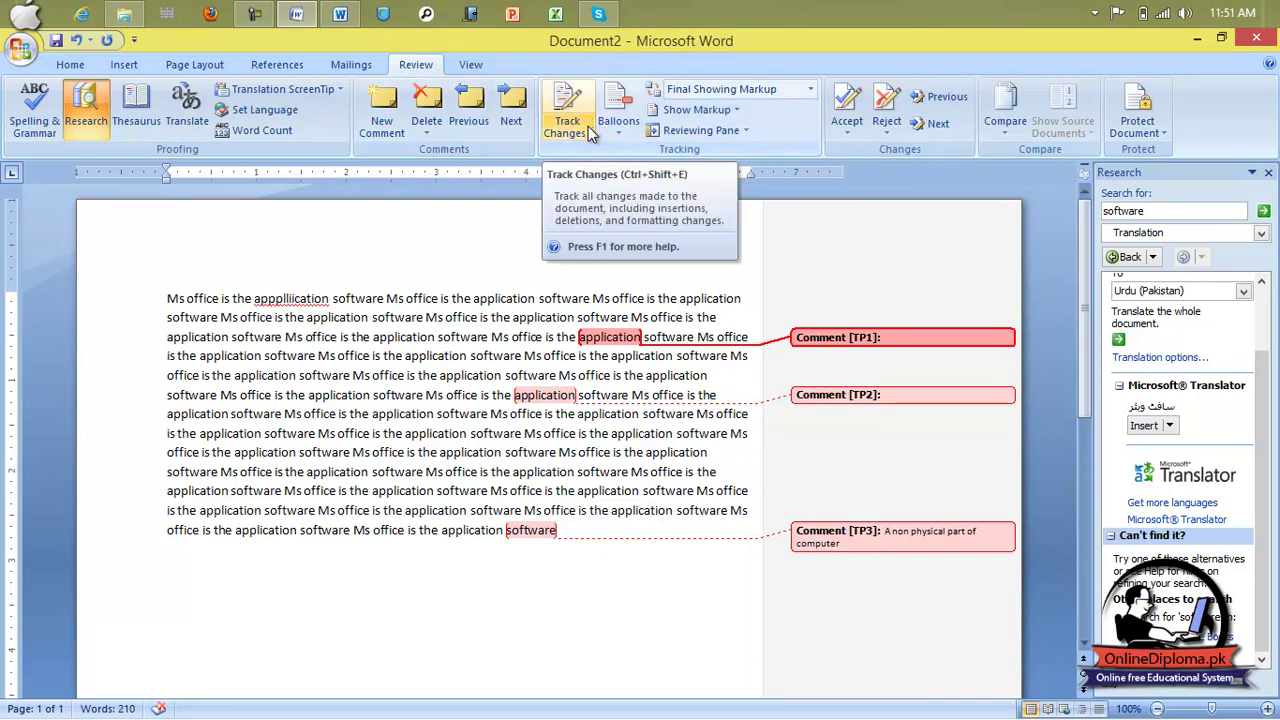
click(698, 110)
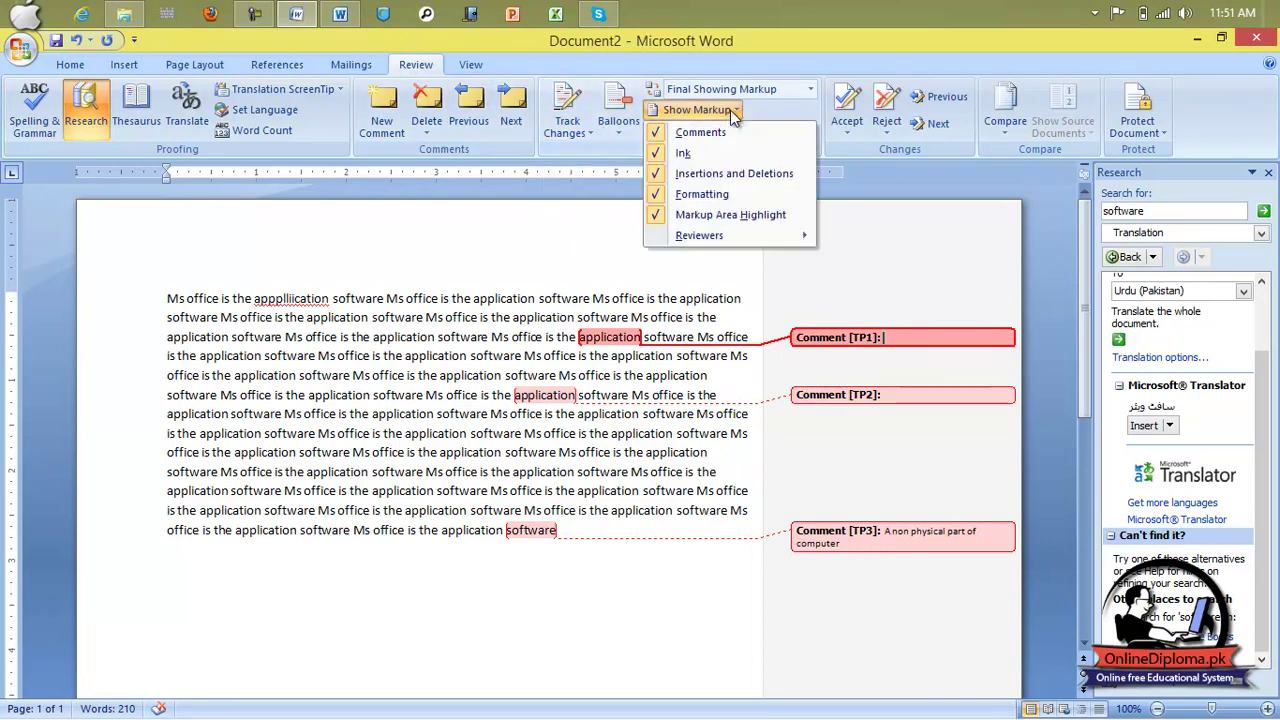
click(729, 134)
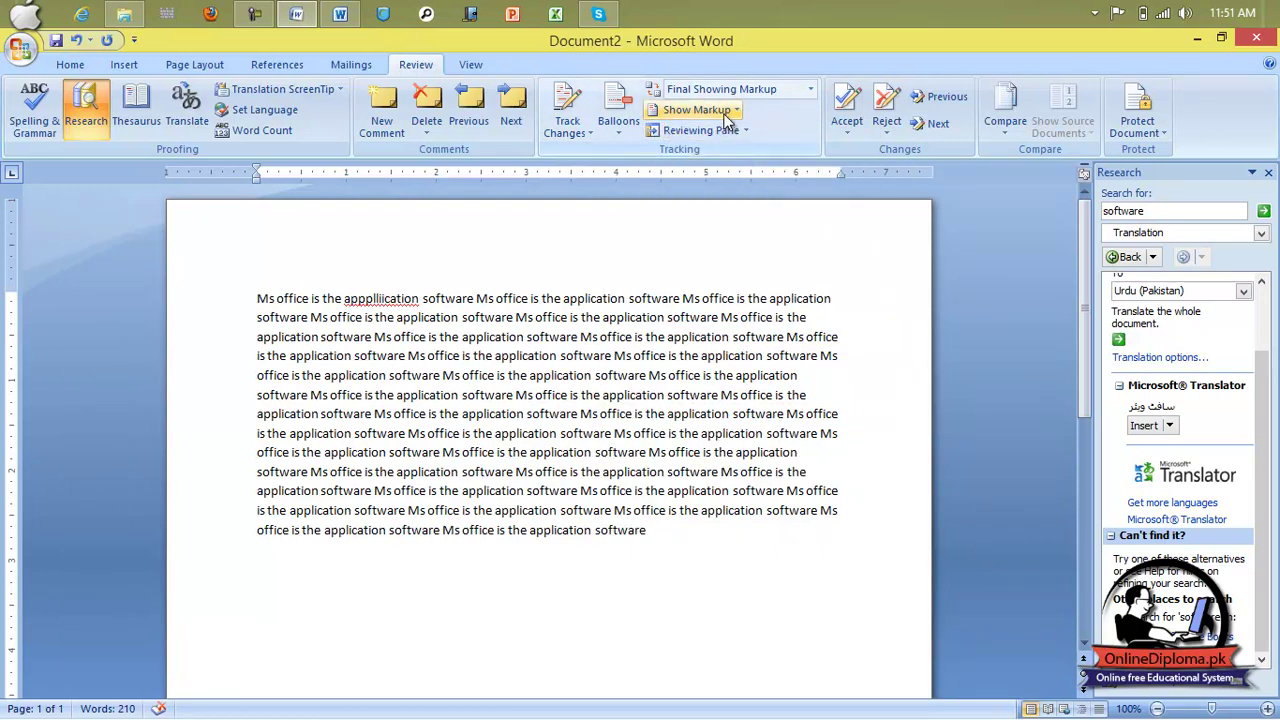
click(727, 114)
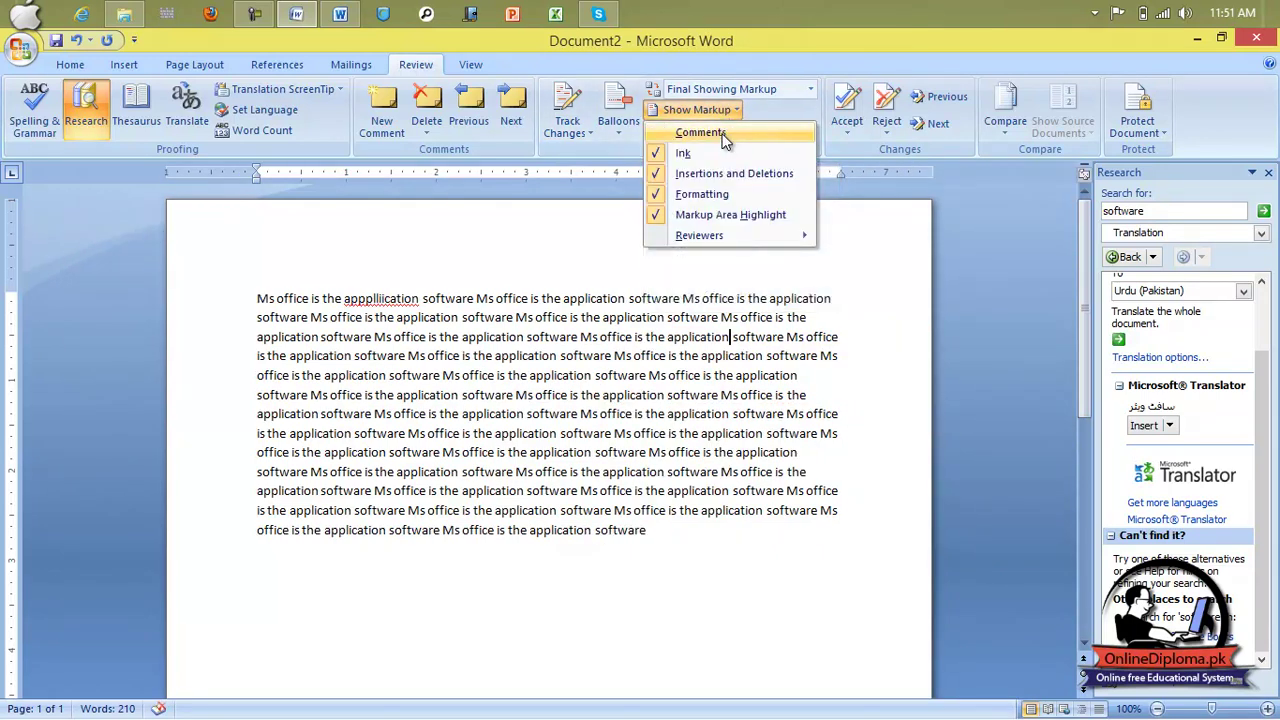
click(725, 136)
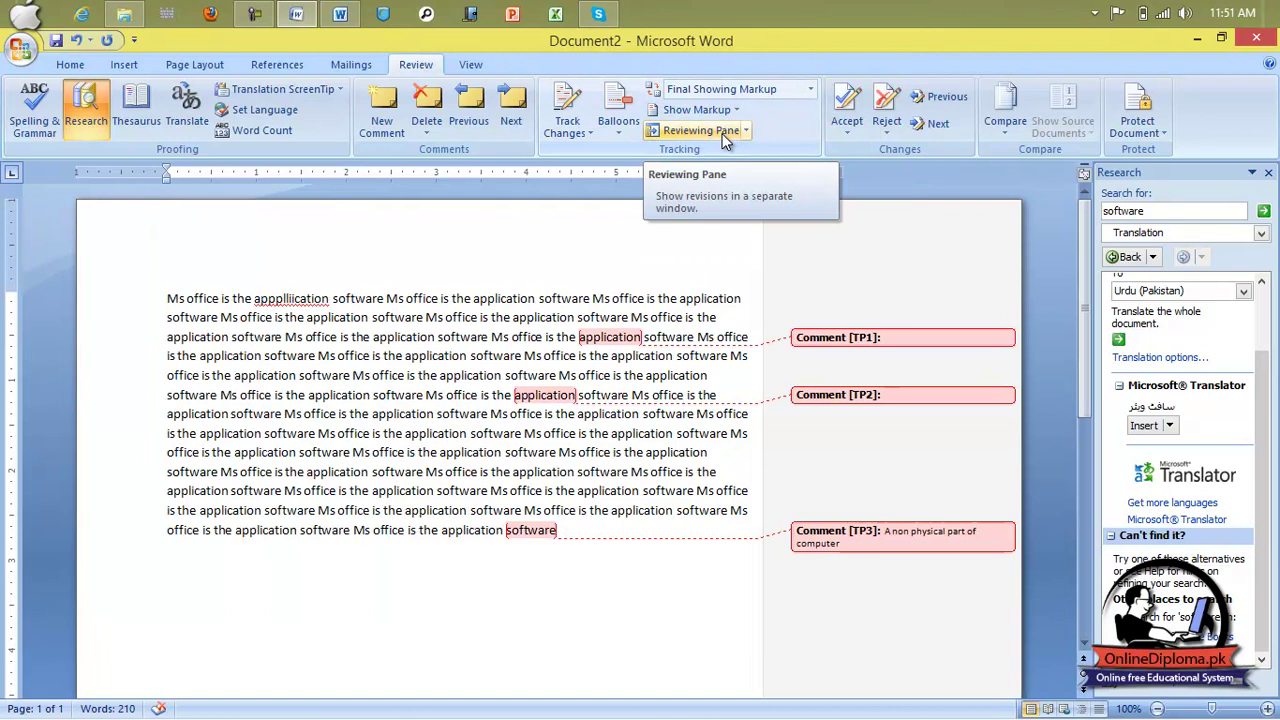
click(810, 89)
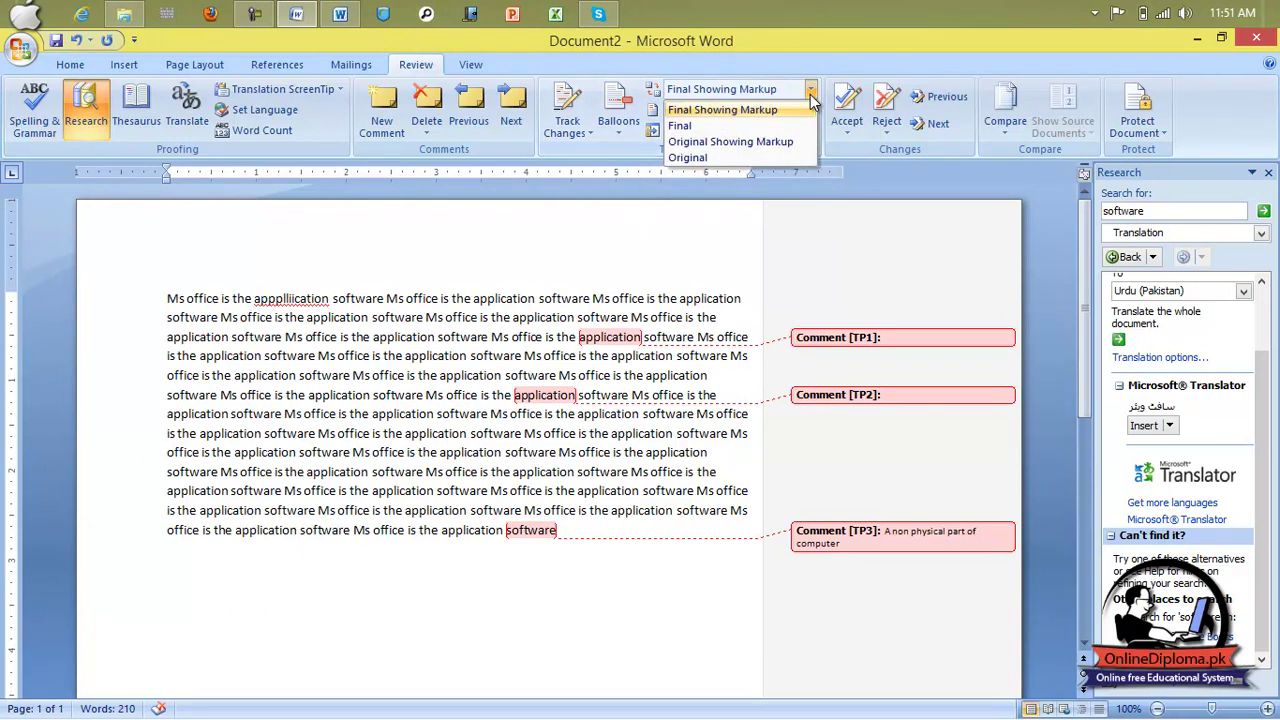
click(748, 143)
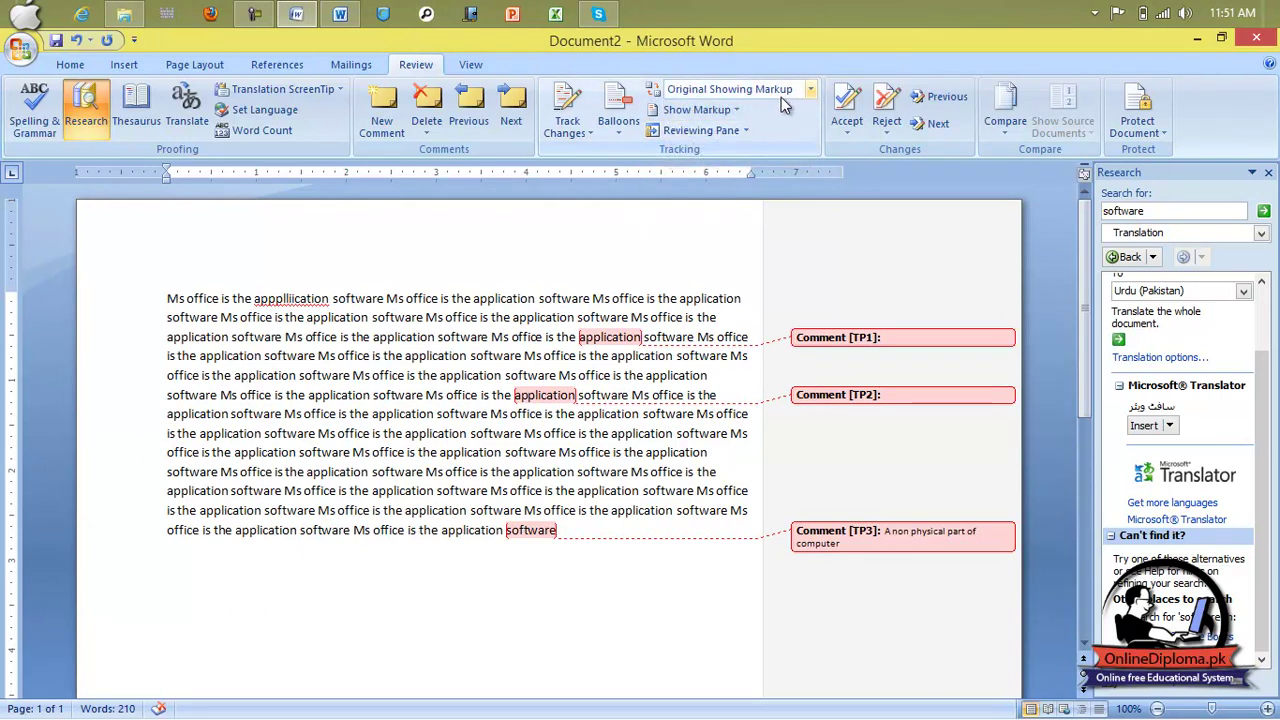
click(808, 89)
click(740, 157)
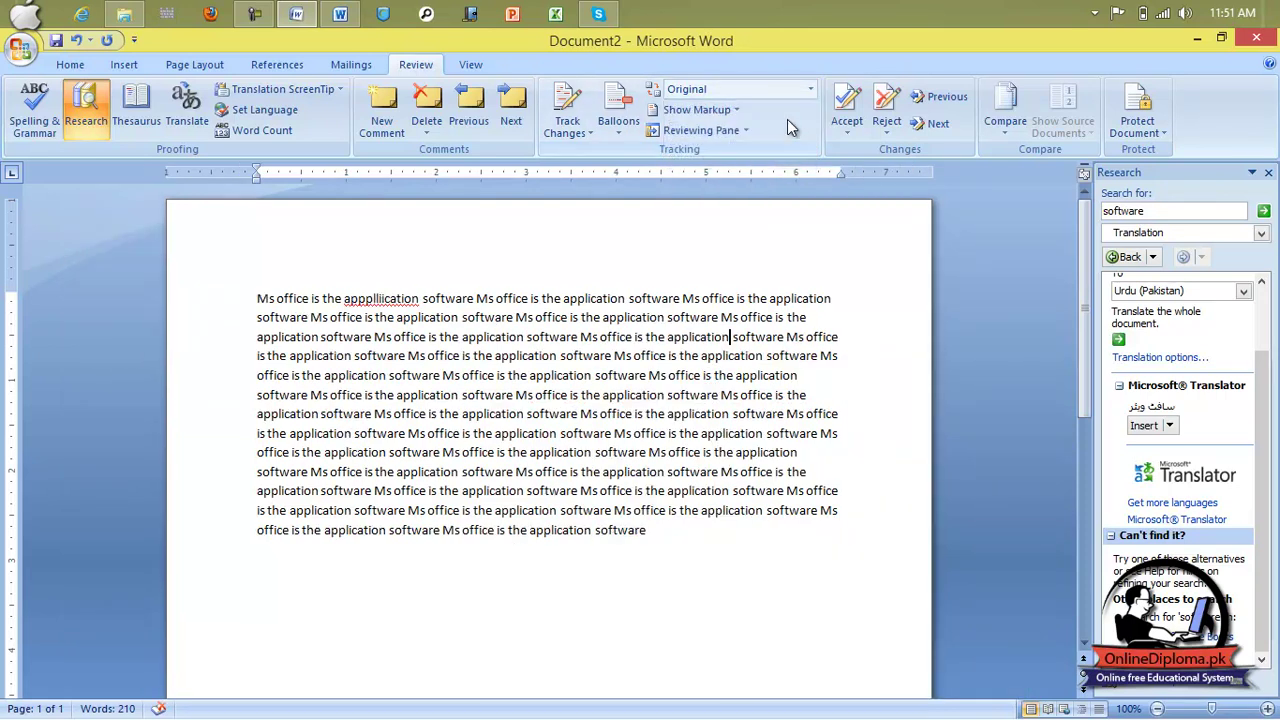
click(810, 89)
click(762, 141)
click(810, 89)
click(758, 113)
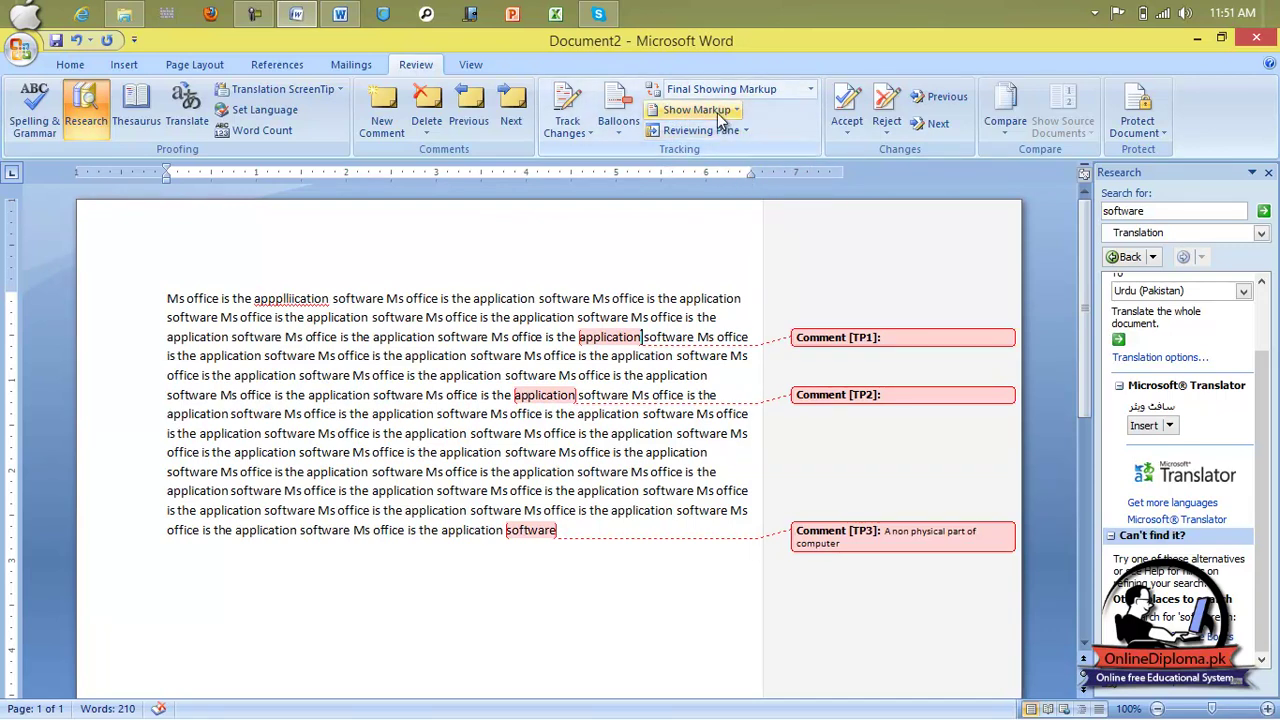
- Close the Research pane, trying the Reviewing Pane in vertical and then horizontal layouts
click(718, 136)
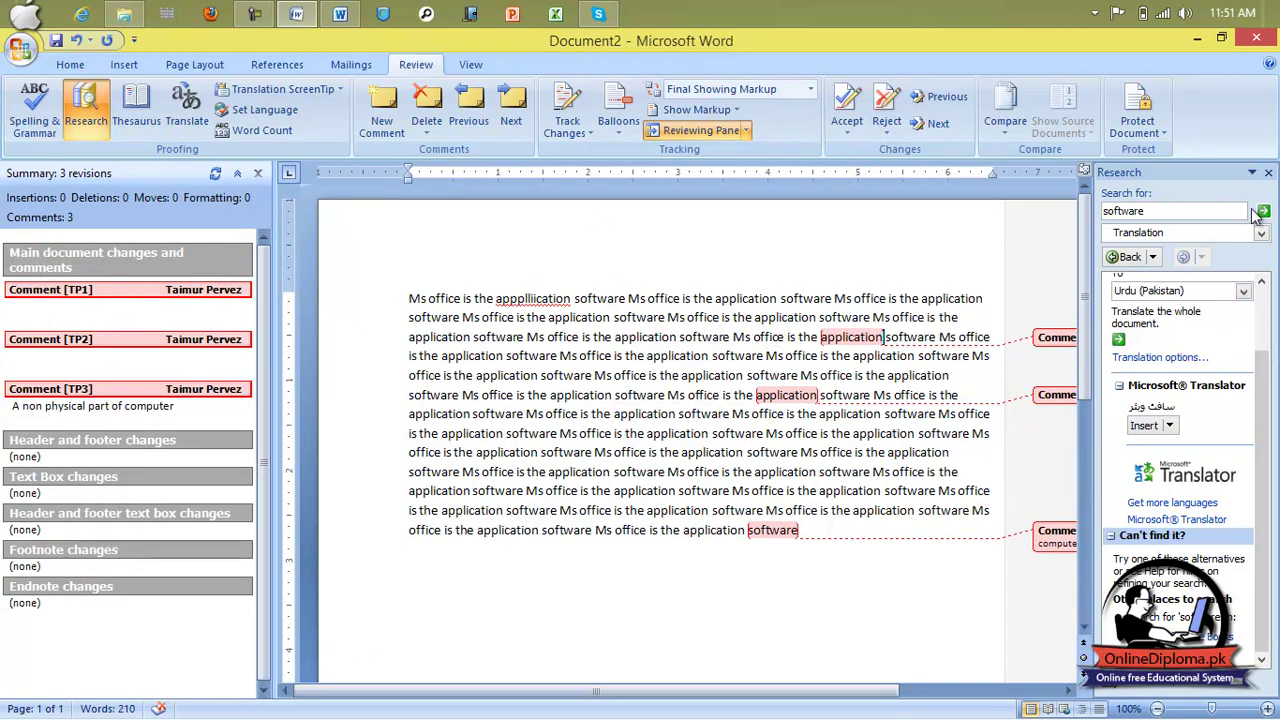
click(1268, 172)
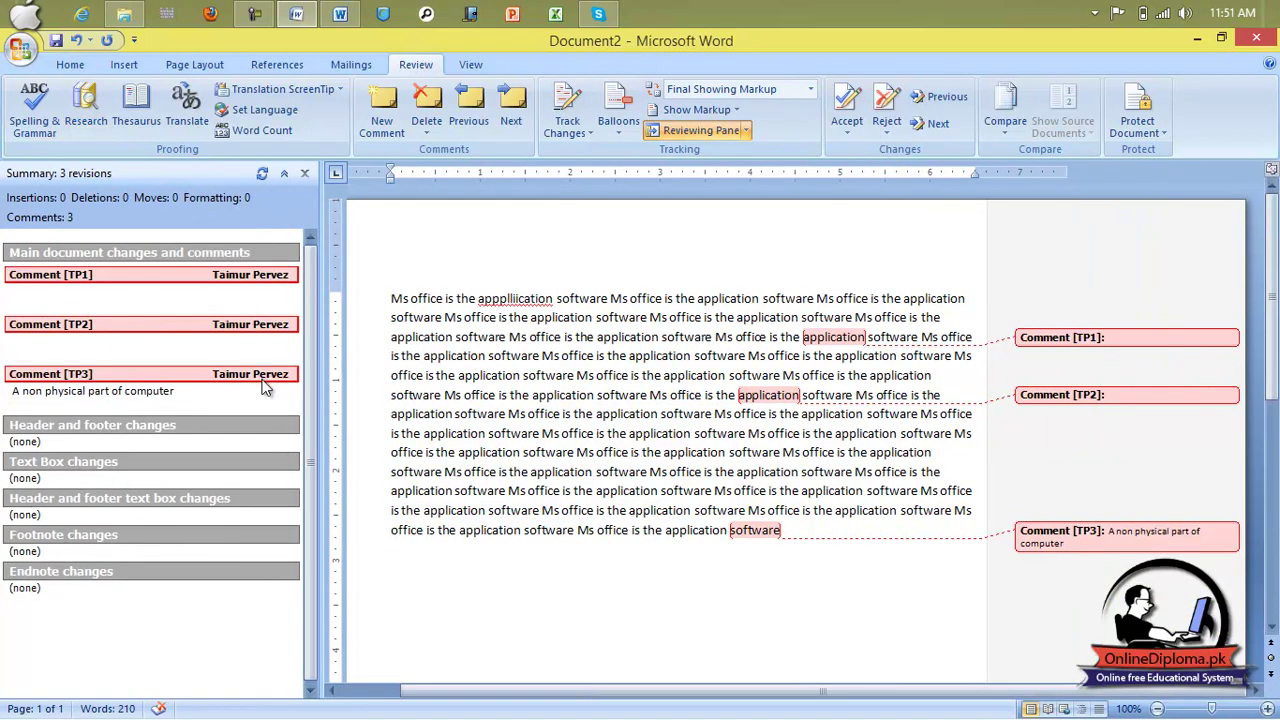
click(700, 130)
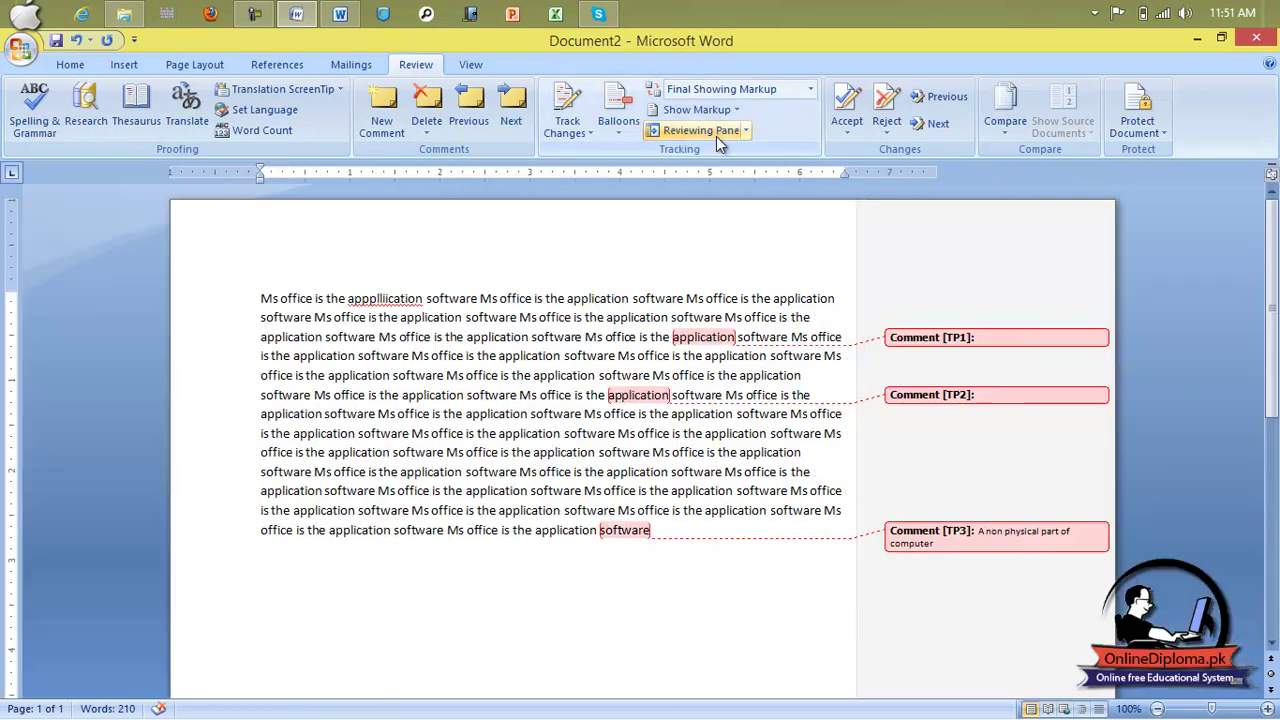
click(745, 130)
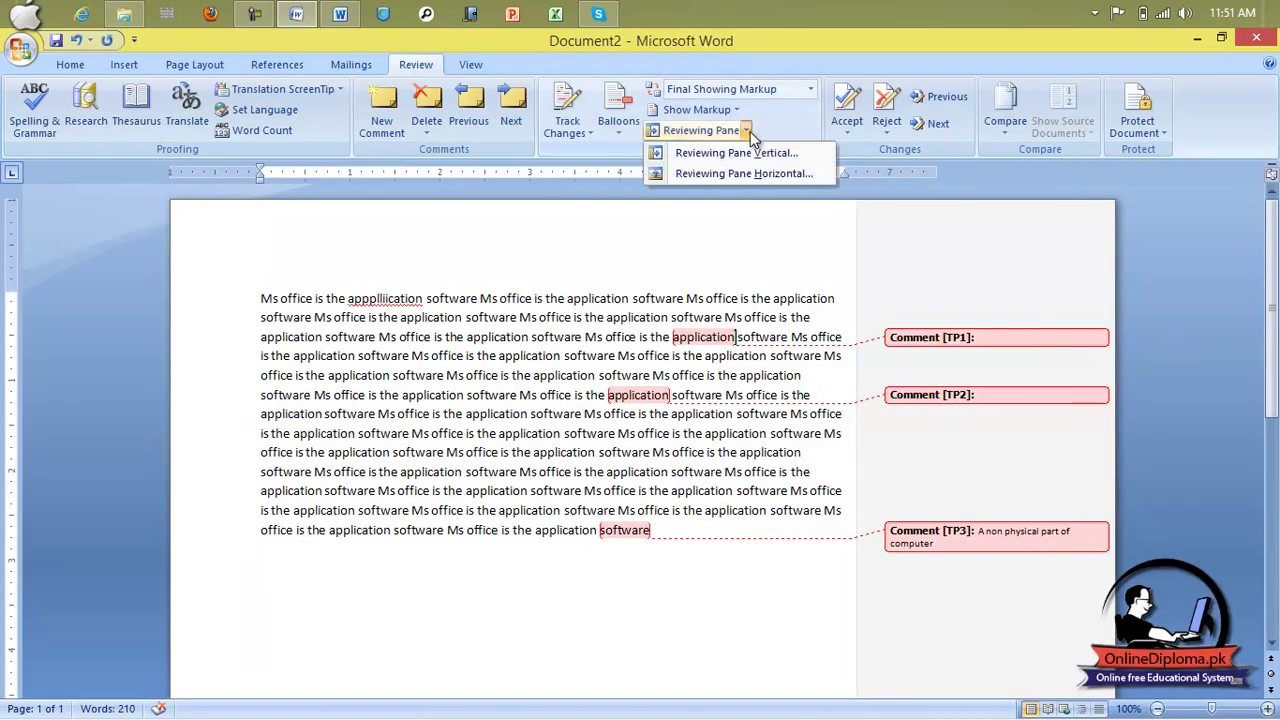
click(731, 175)
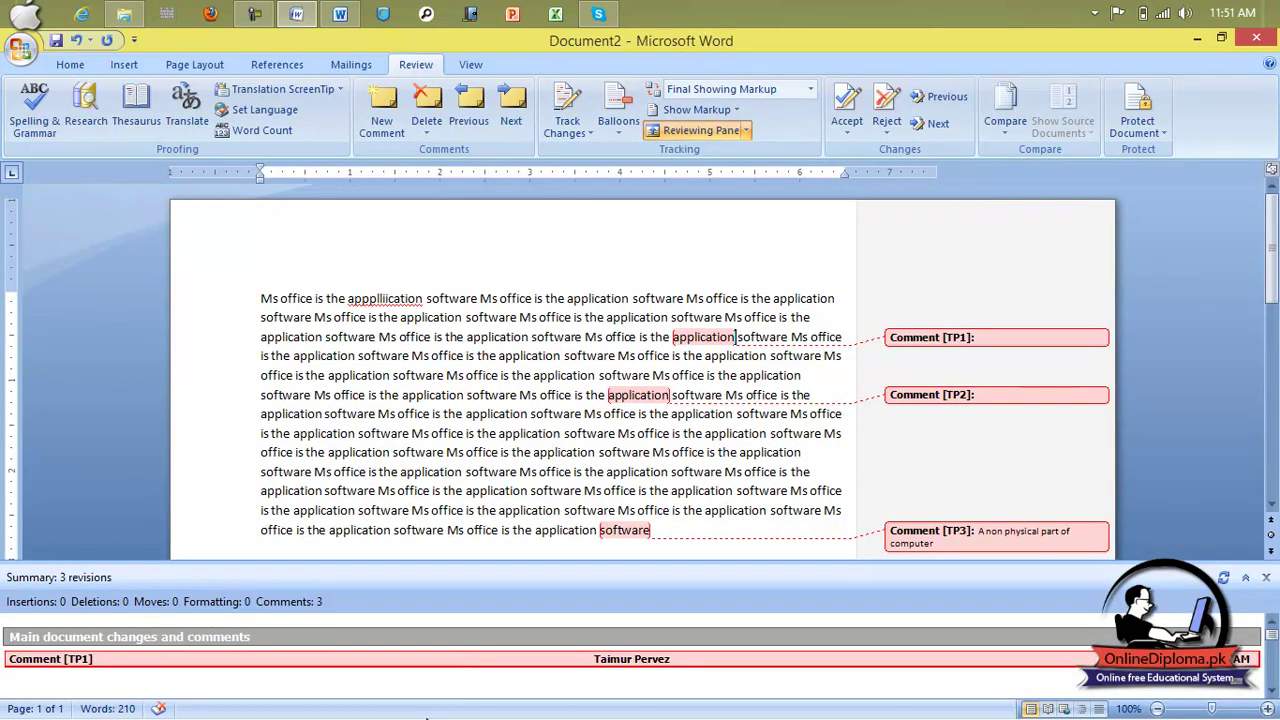
click(700, 132)
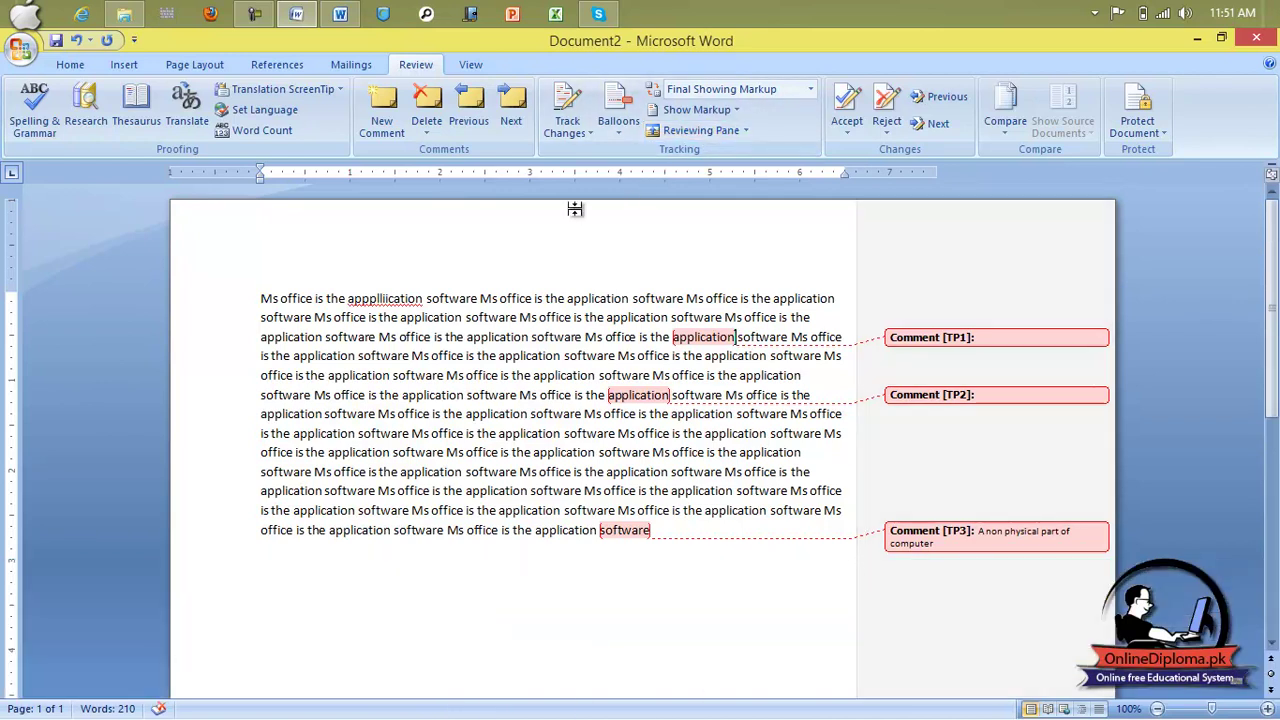
- Switch comments to inline display, then back to showing revisions in margin balloons
click(618, 125)
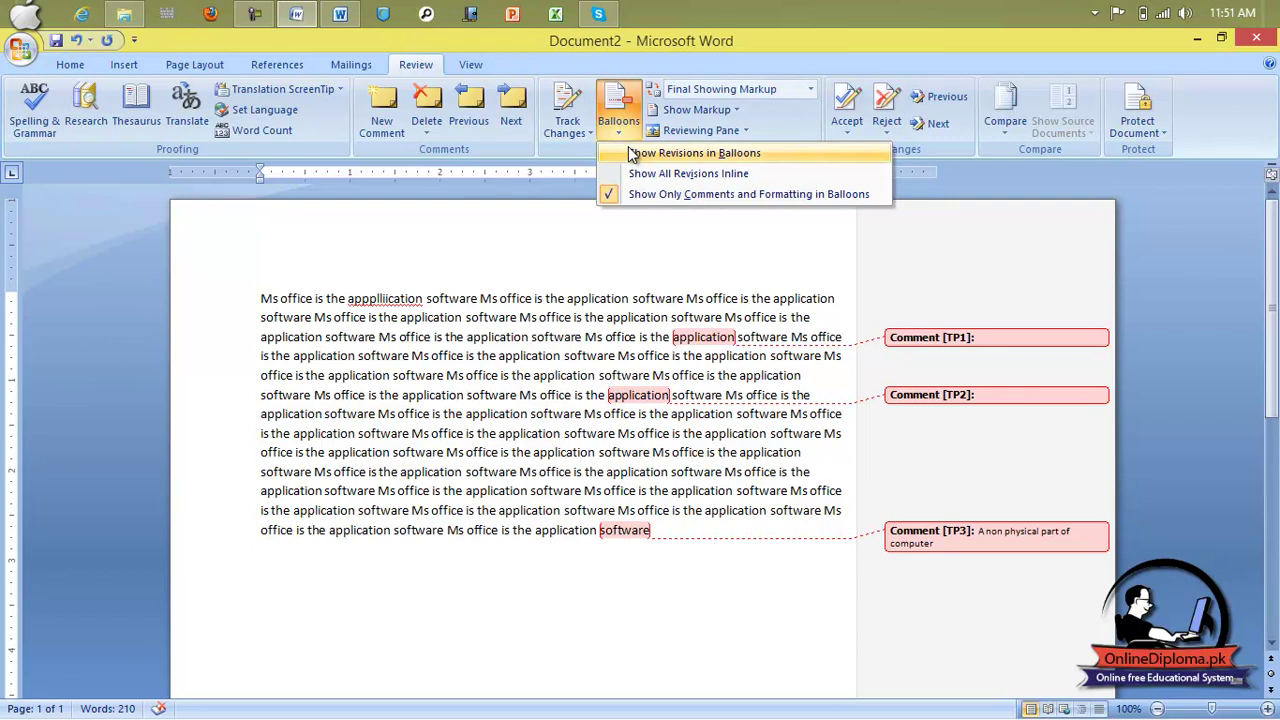
click(690, 153)
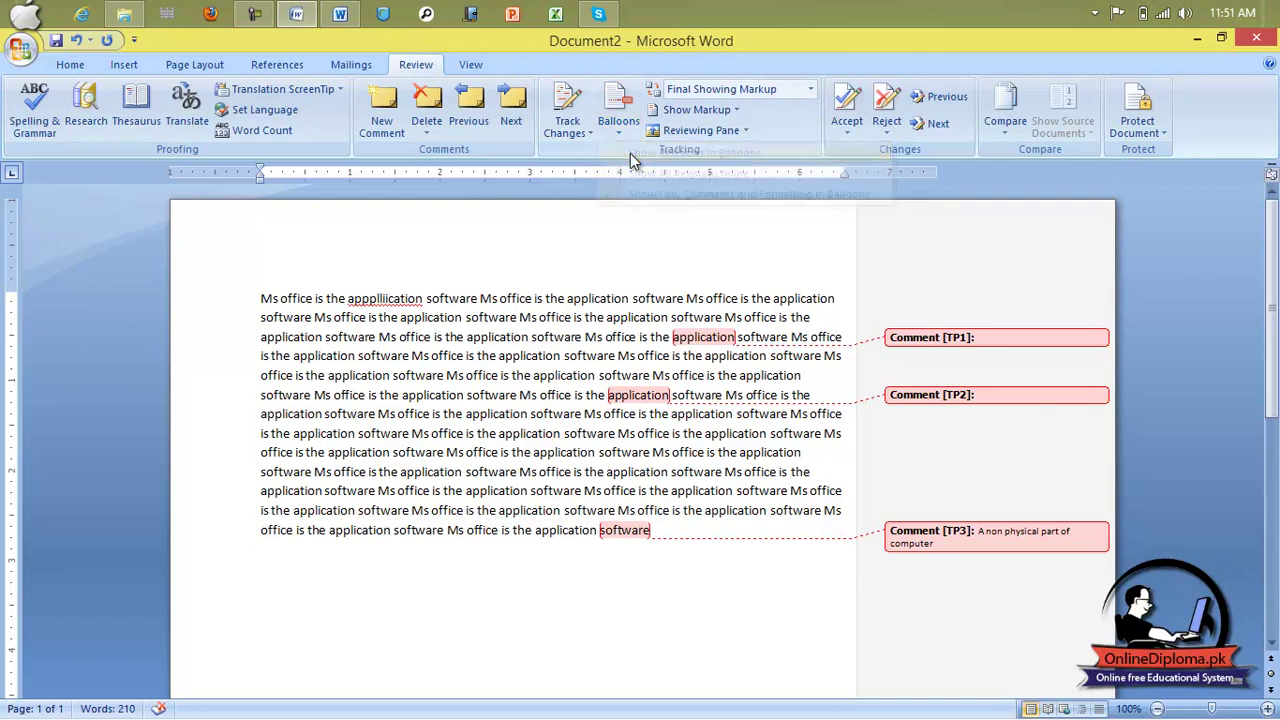
click(618, 120)
click(635, 173)
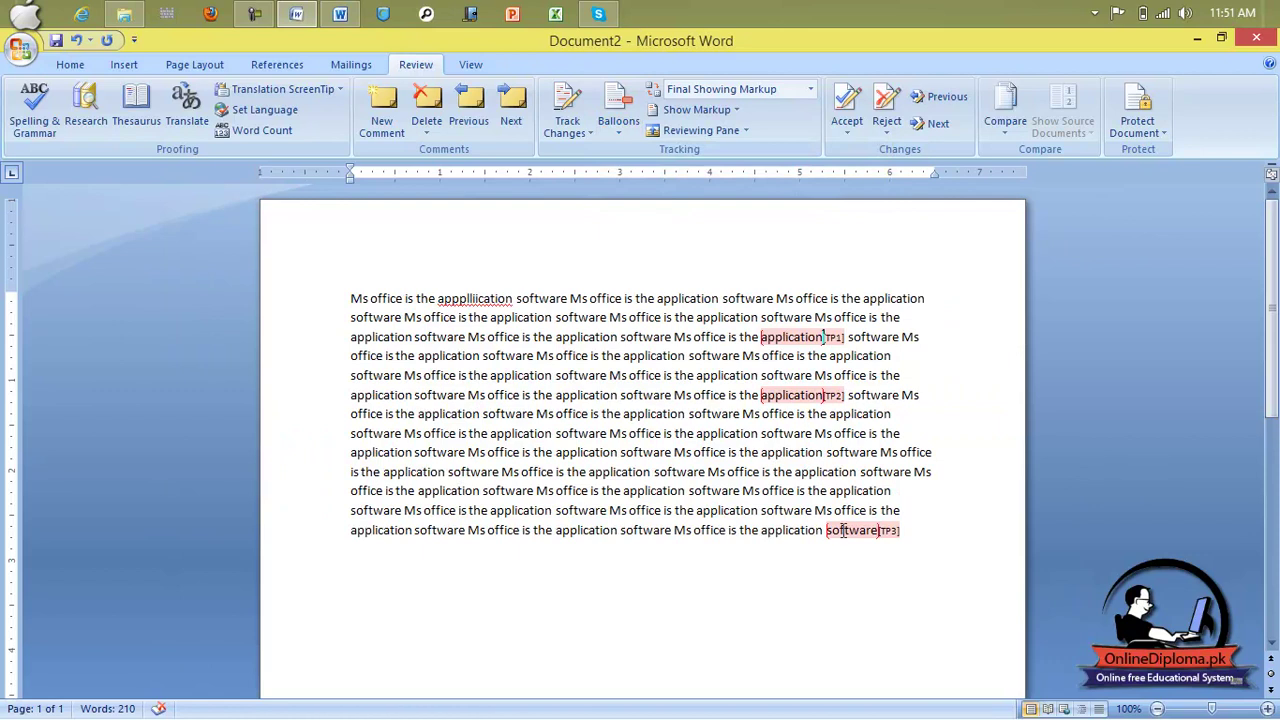
mouse_move(843, 531)
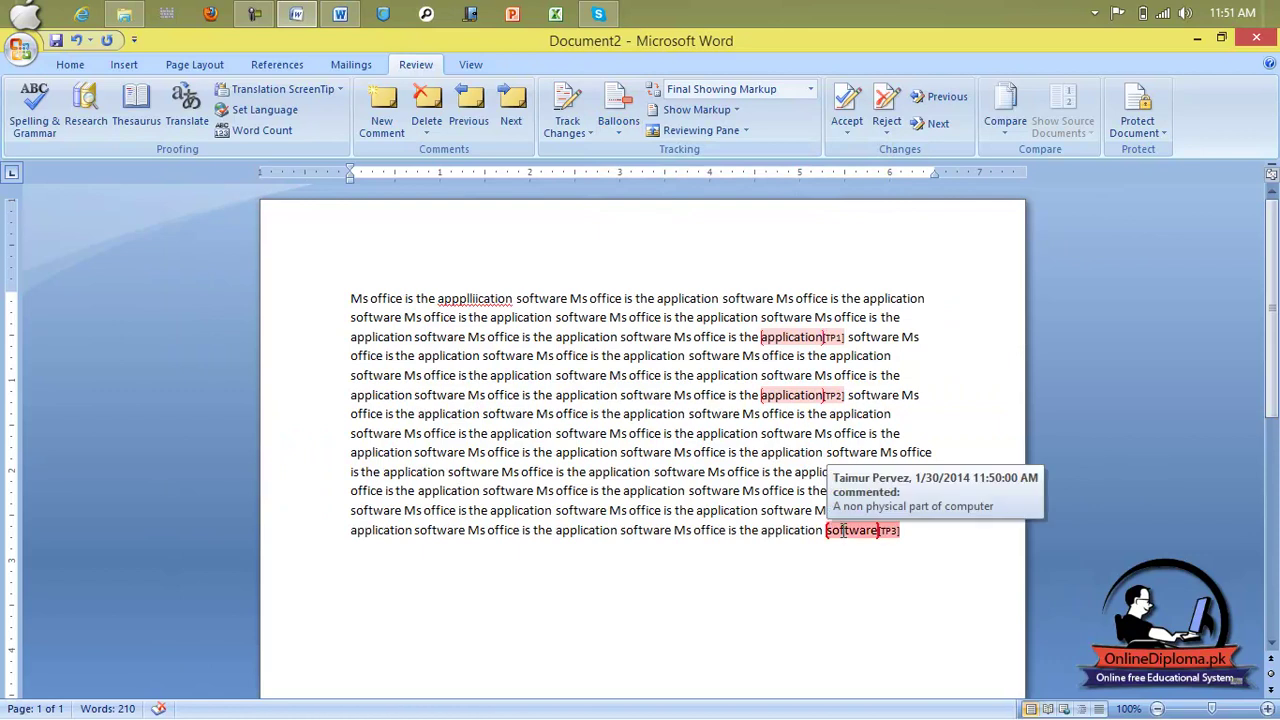
click(620, 128)
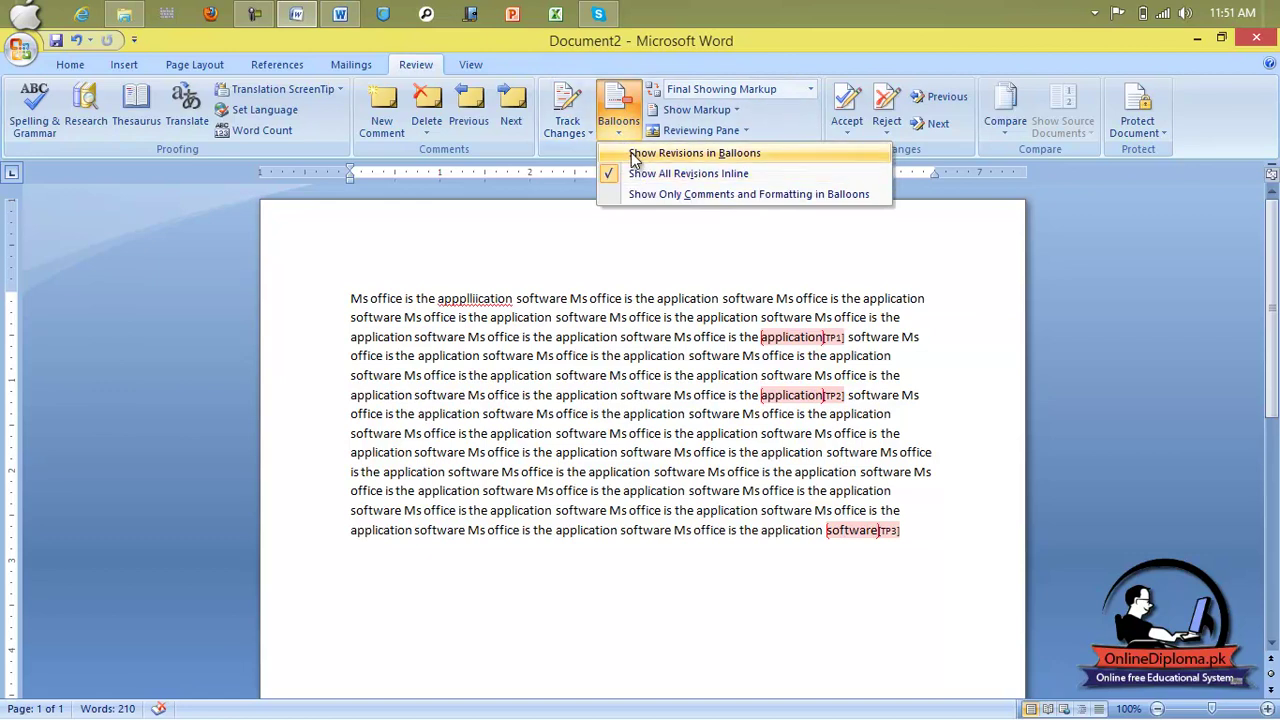
click(632, 155)
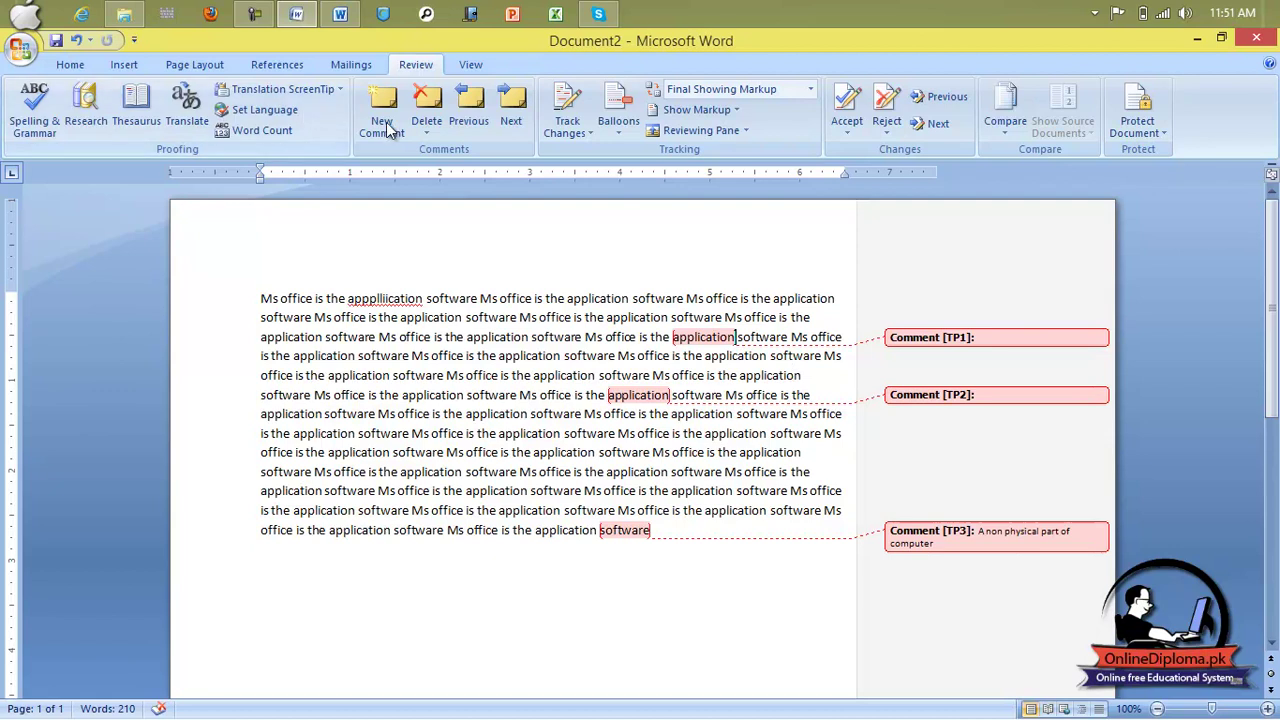
click(432, 134)
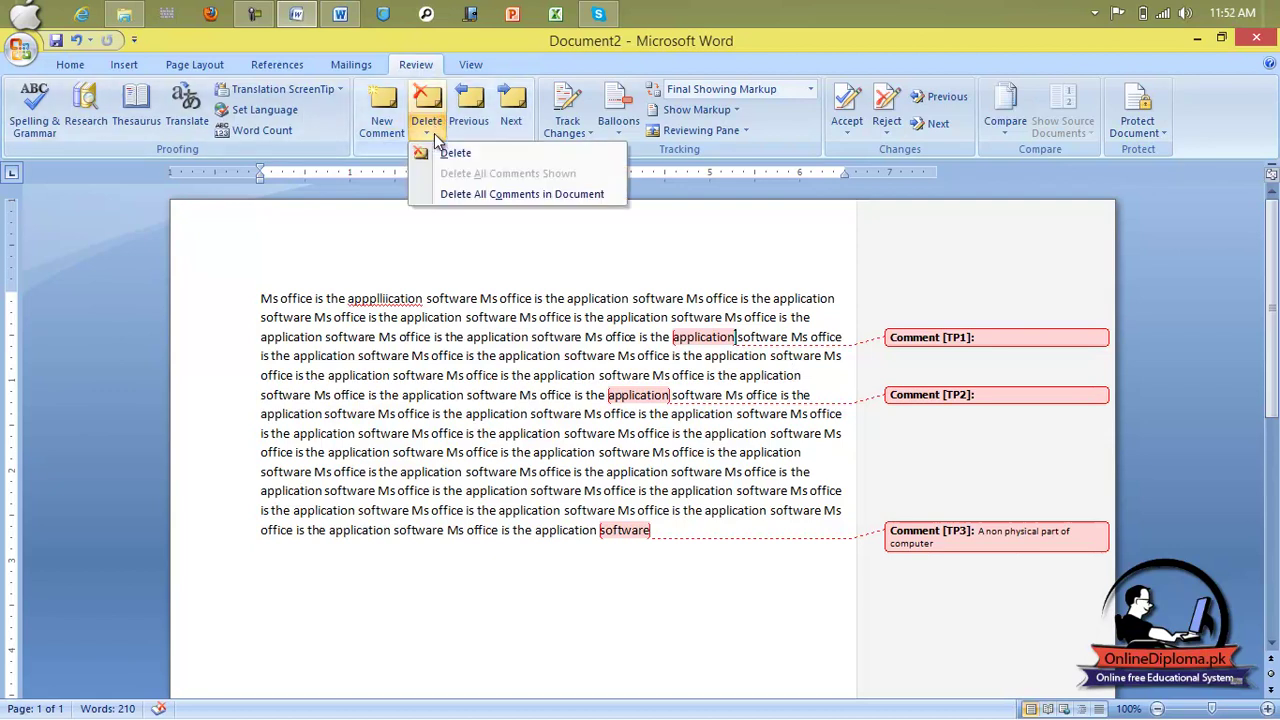
- Choose Delete All Comments in Document to remove the three comments
click(445, 195)
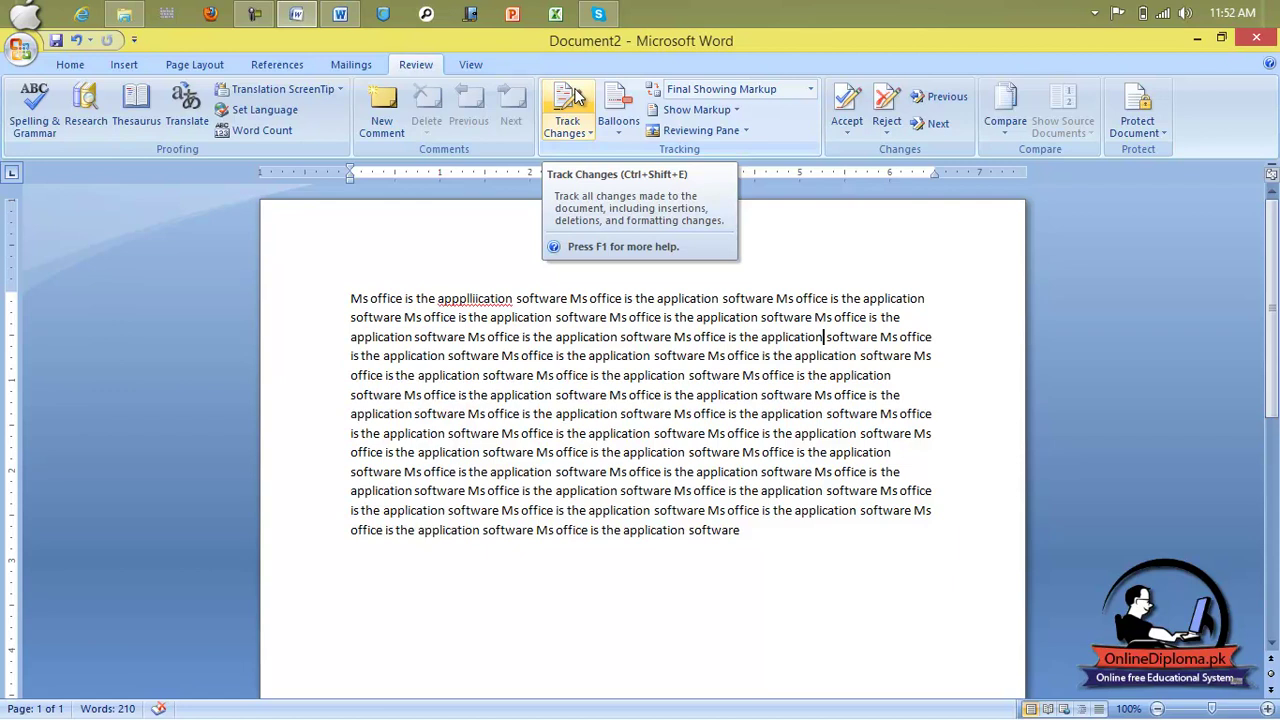
- Turn on Track Changes and delete the last five lines as a tracked deletion
click(577, 97)
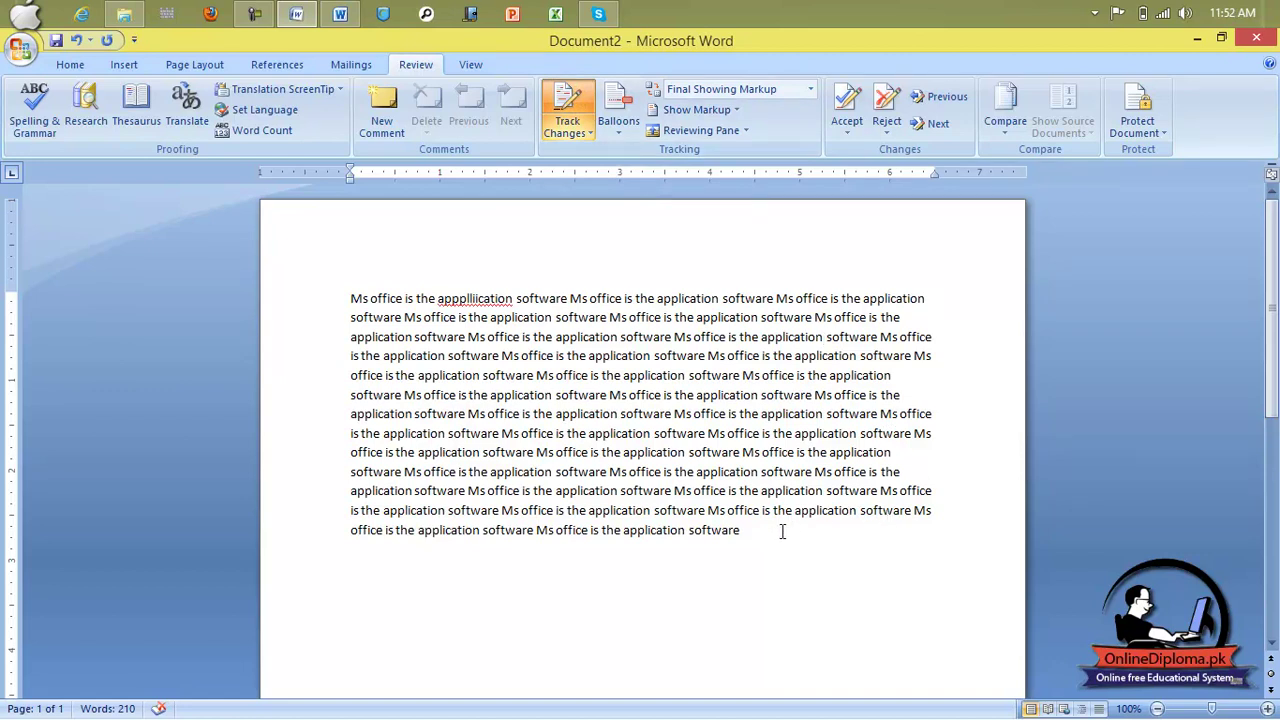
drag(780, 534, 282, 469)
key(Delete)
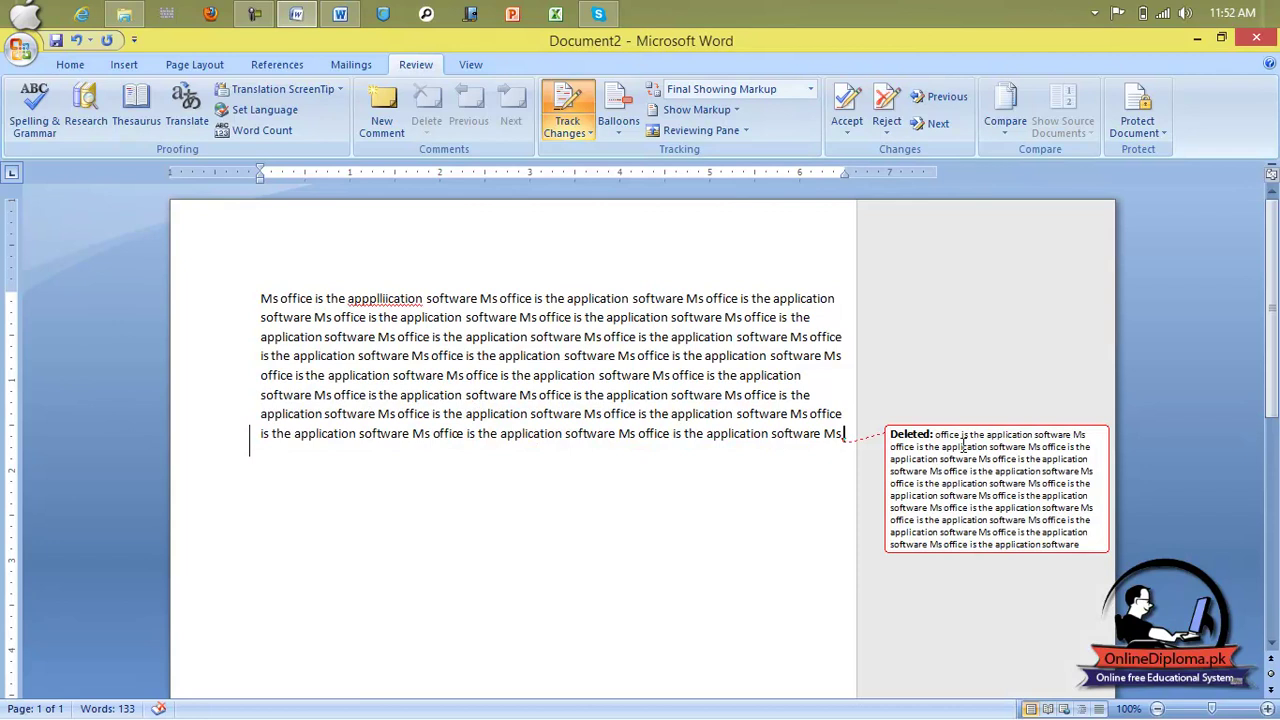
- Insert gibberish text inside a word on line 5, splitting the paragraph with a new line
click(425, 375)
text(kjtlkerjlgkjldjkgljlejltj)
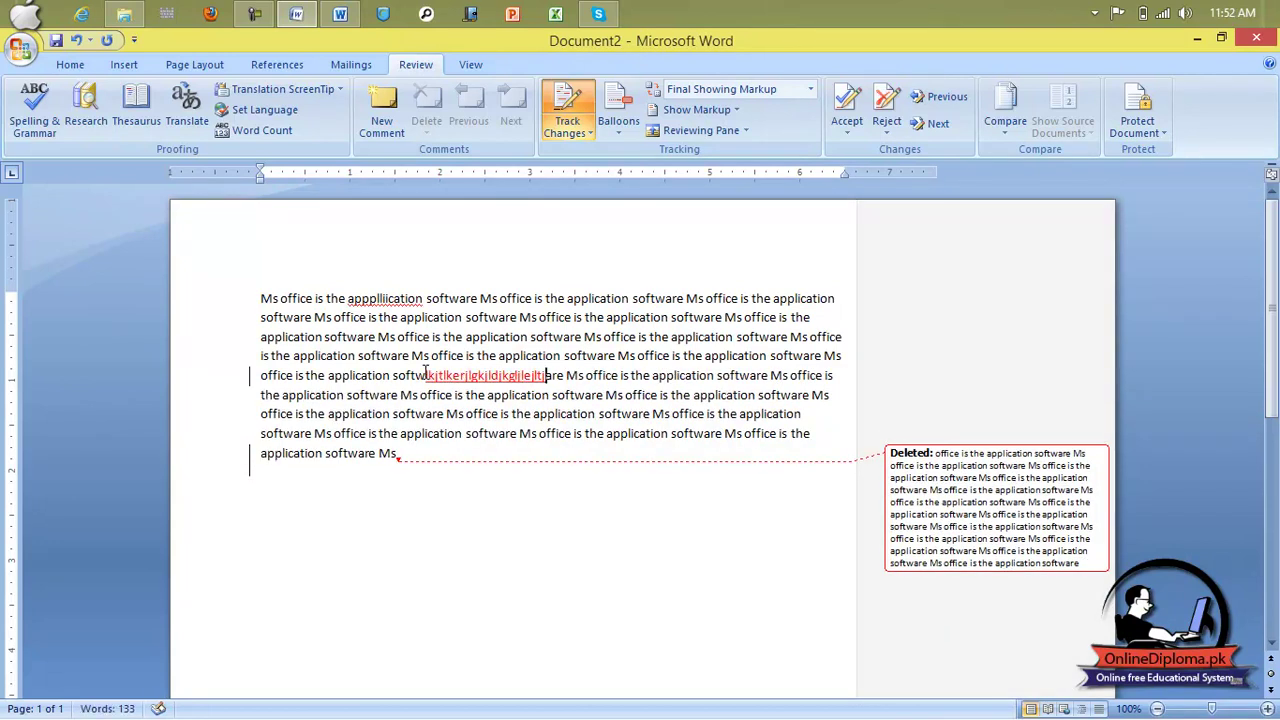
key(Return)
text(klfjlkrjwelkrjlwkjerlkjwelrjlwej)
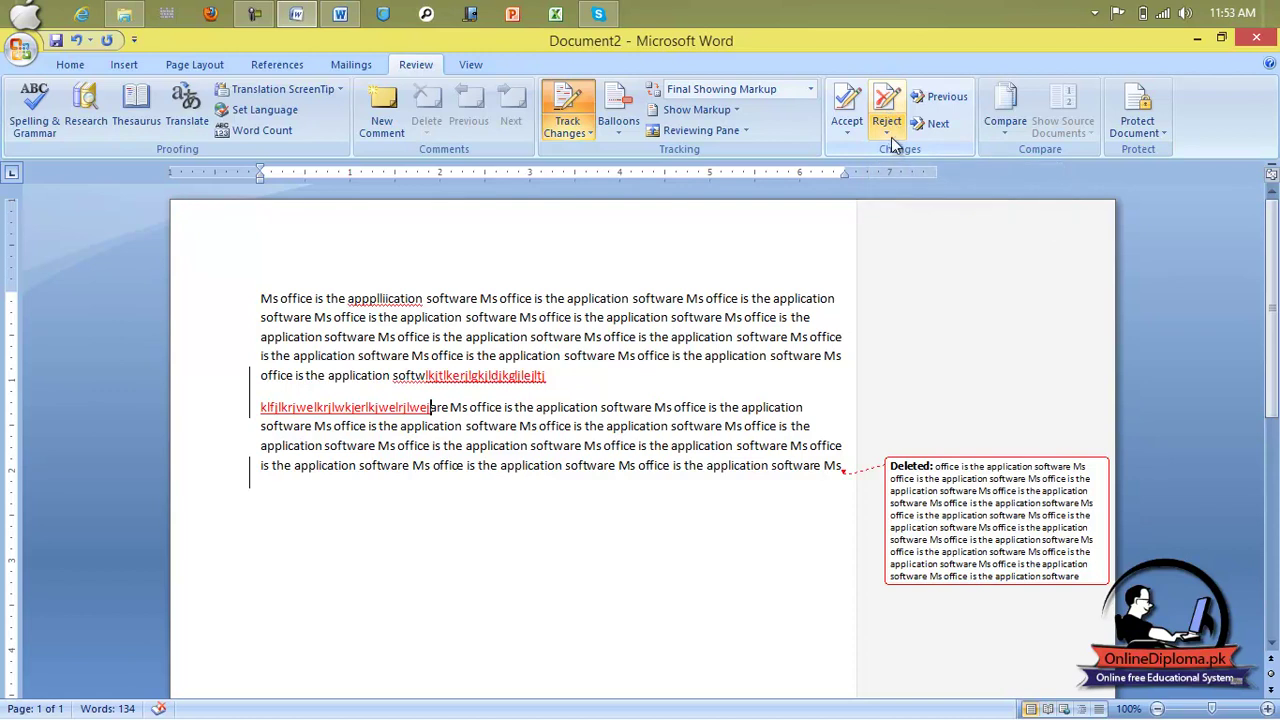
- Choose Reject All Changes in Document, restoring the original 210-word paragraph
click(888, 131)
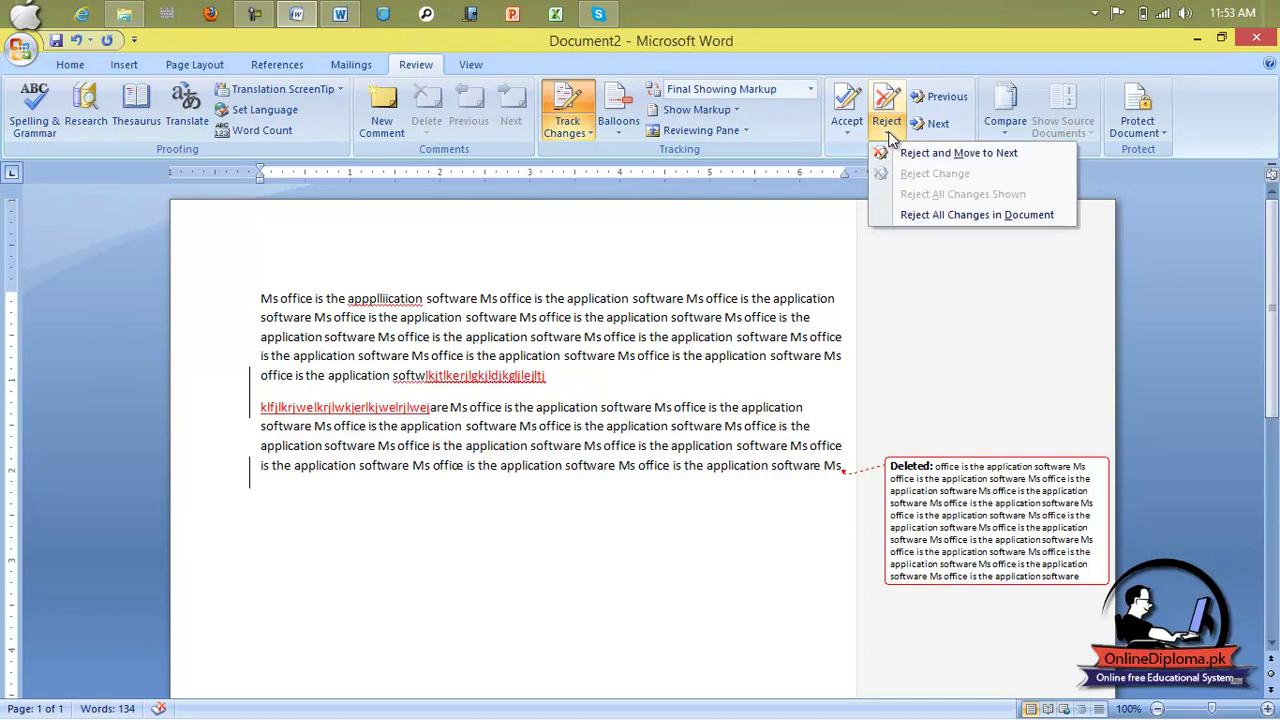
click(906, 212)
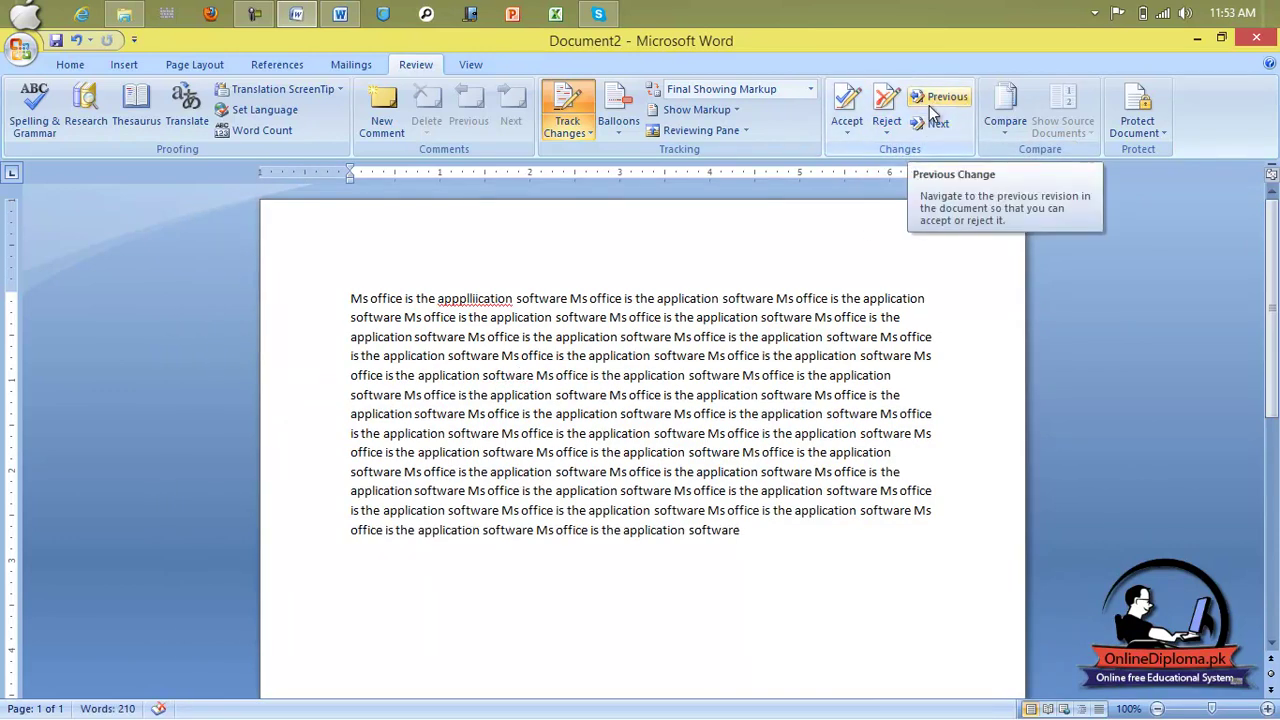
- Compare report 2 as original against Window as revised, producing Compare Result 3
click(1006, 124)
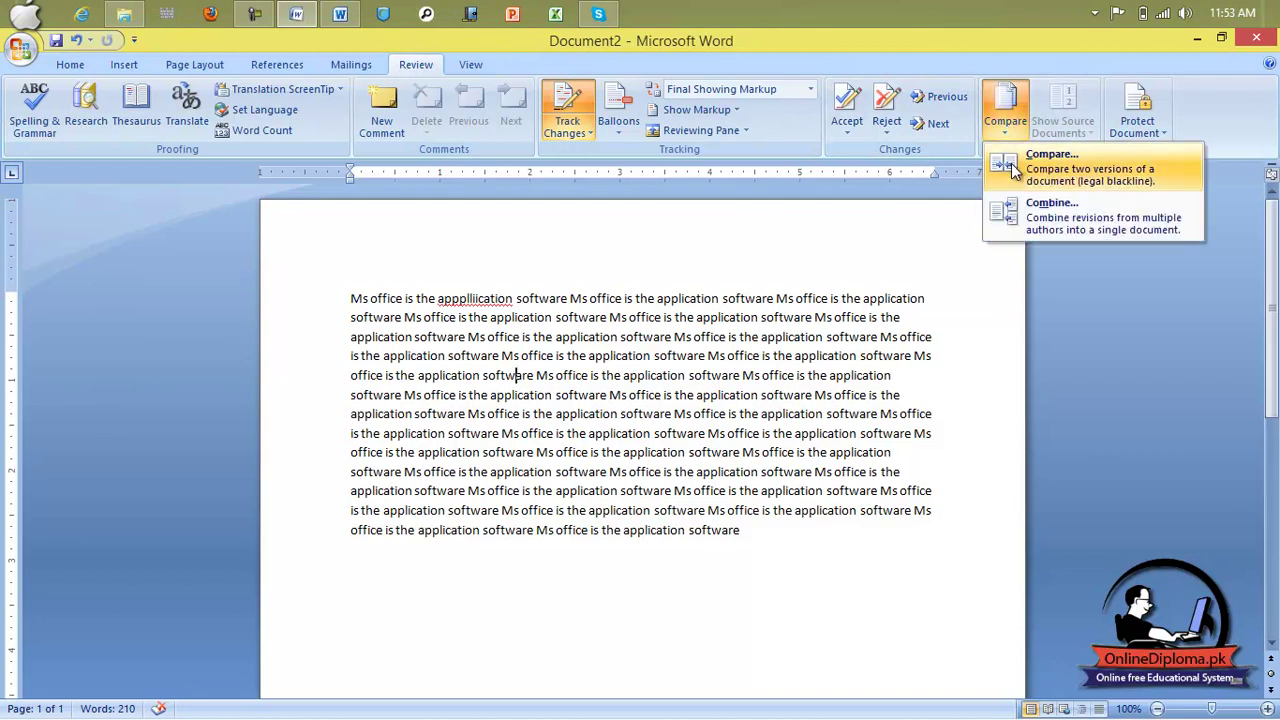
click(1011, 162)
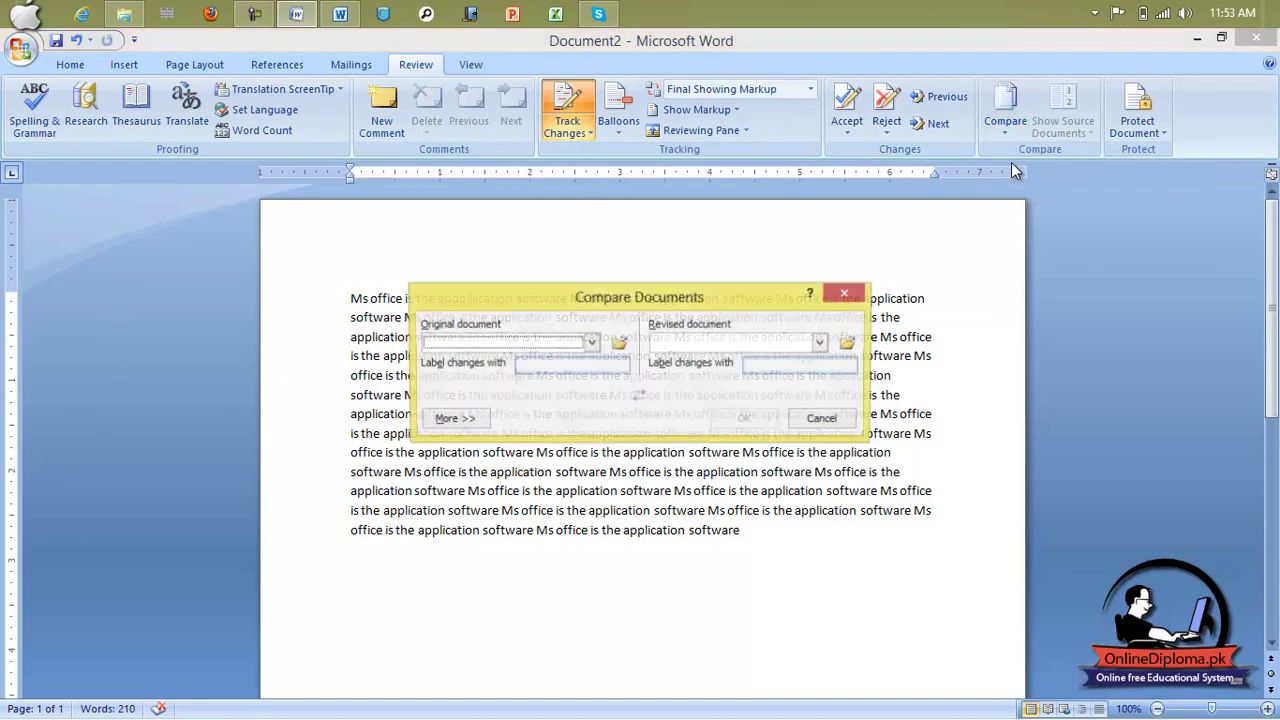
click(620, 345)
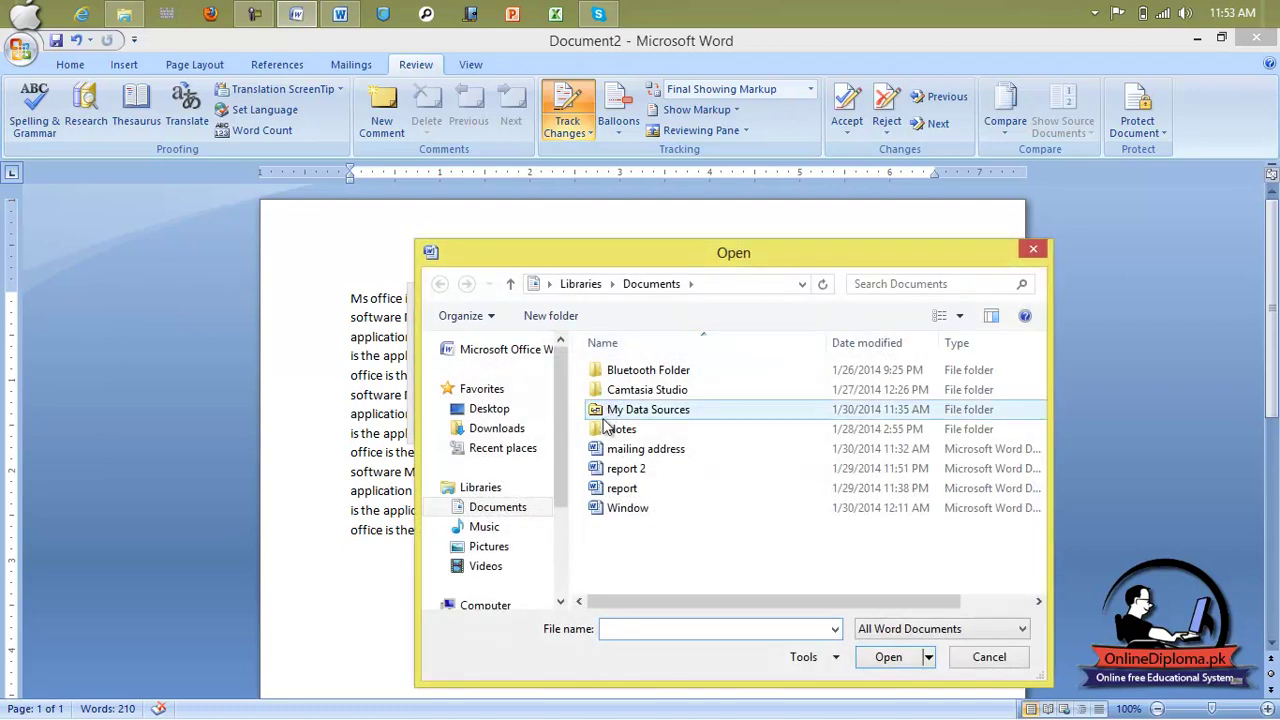
click(620, 450)
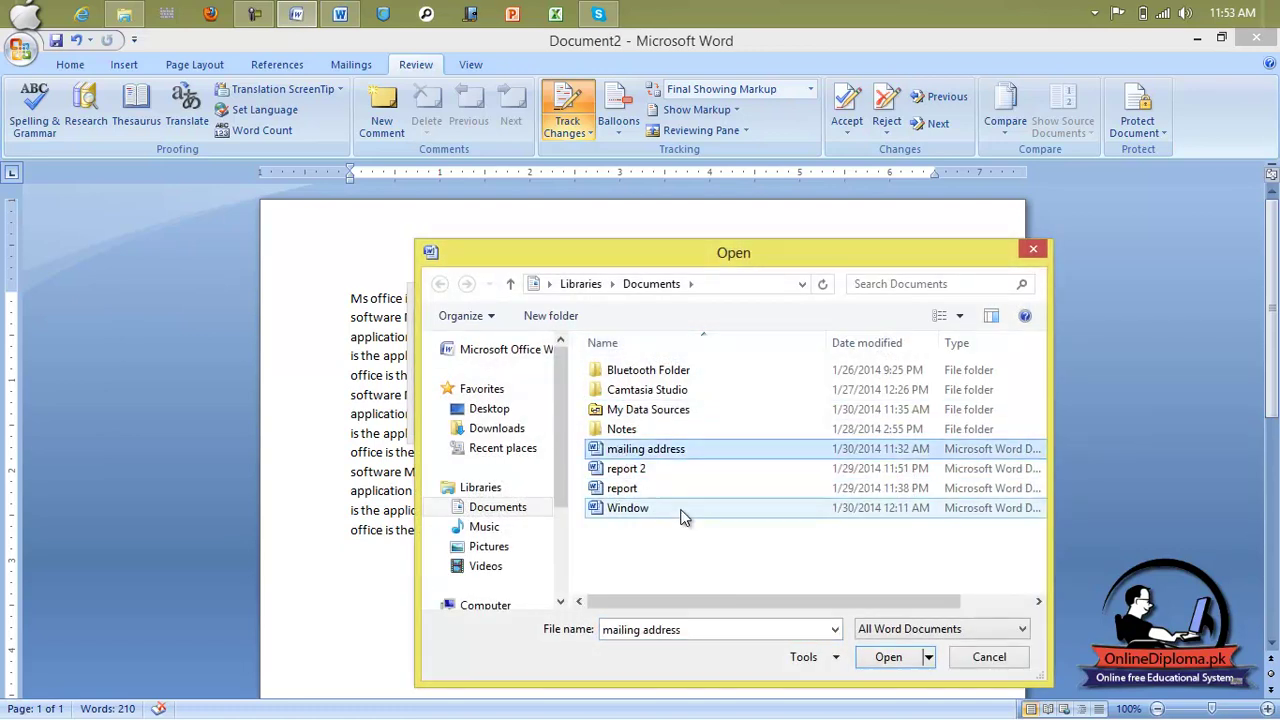
click(638, 476)
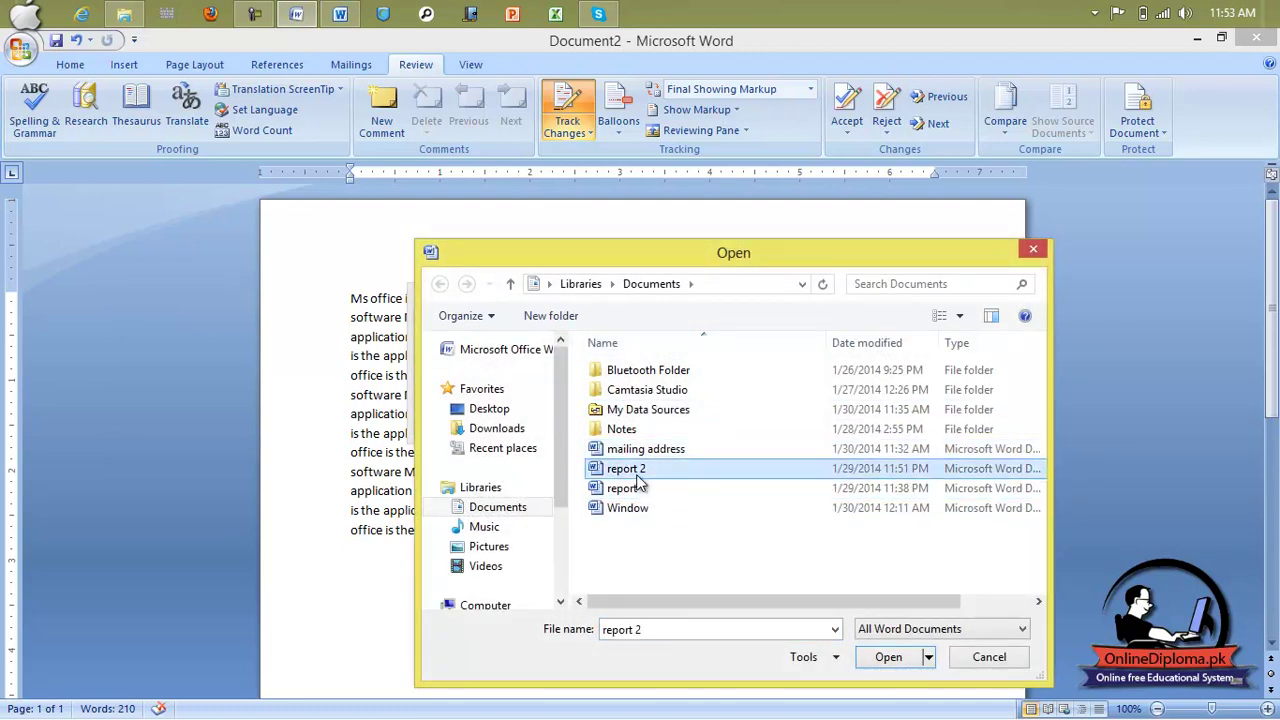
click(886, 657)
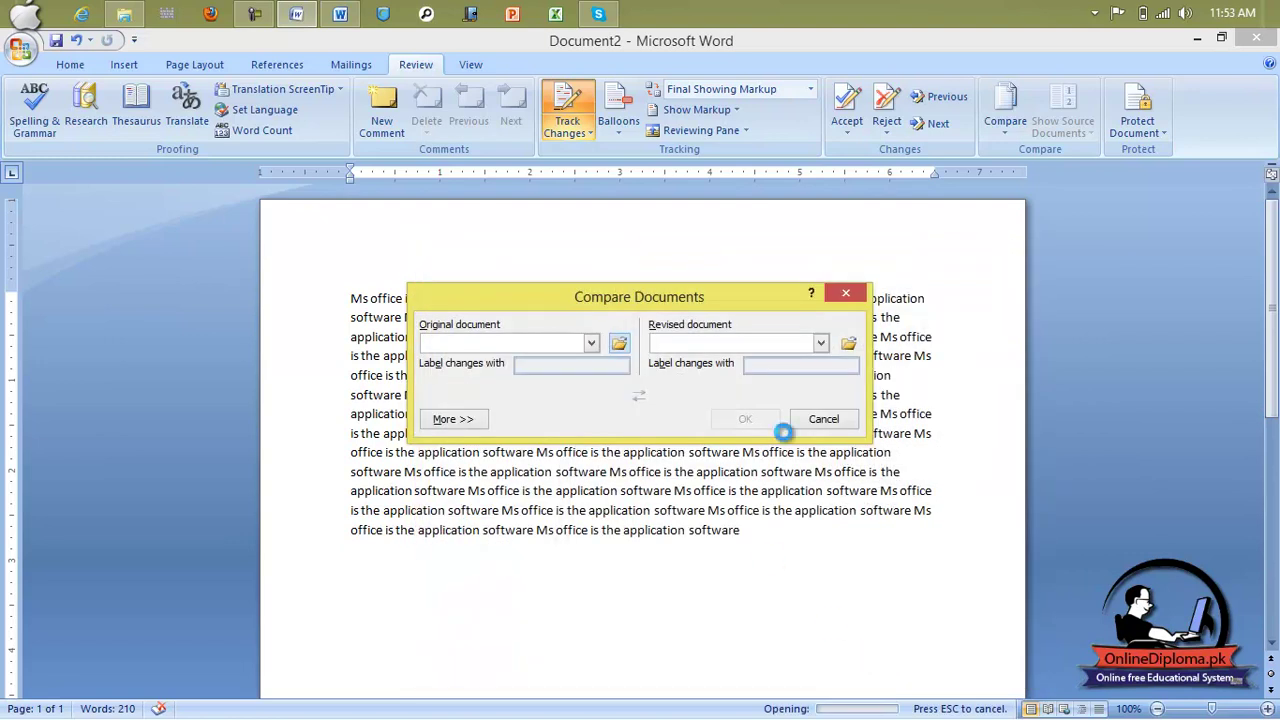
click(848, 344)
click(620, 509)
click(876, 664)
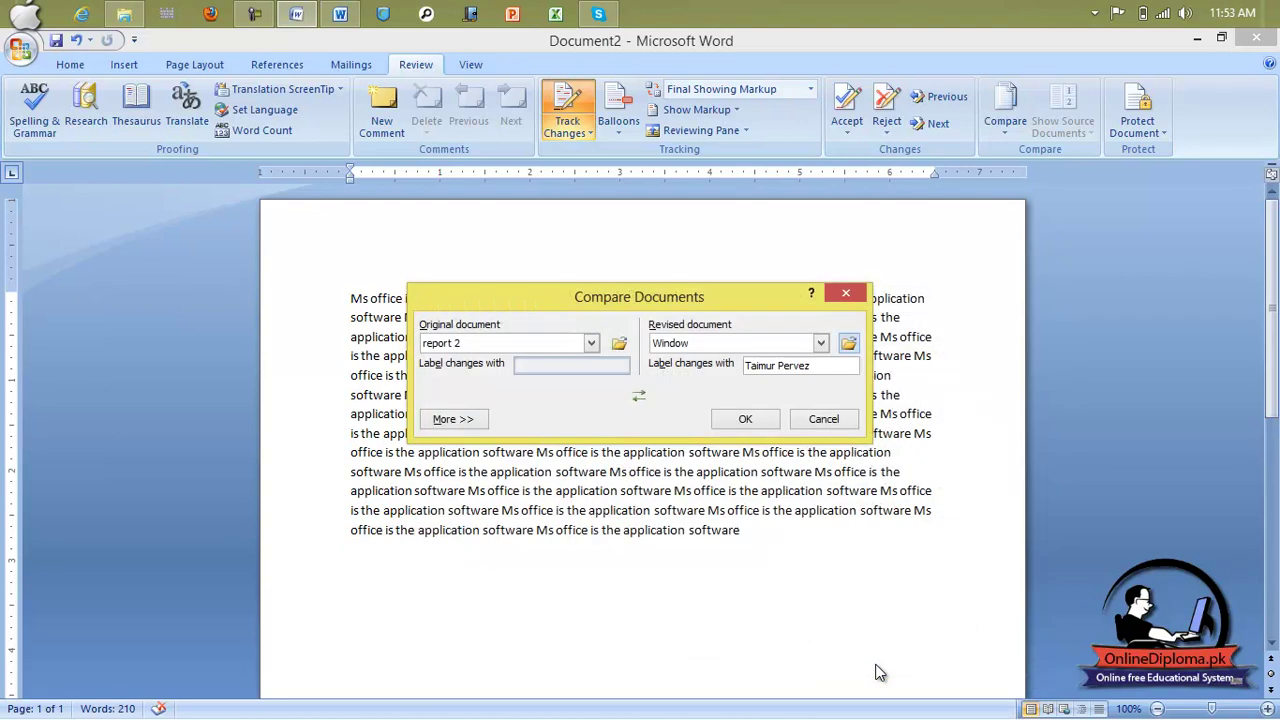
click(746, 419)
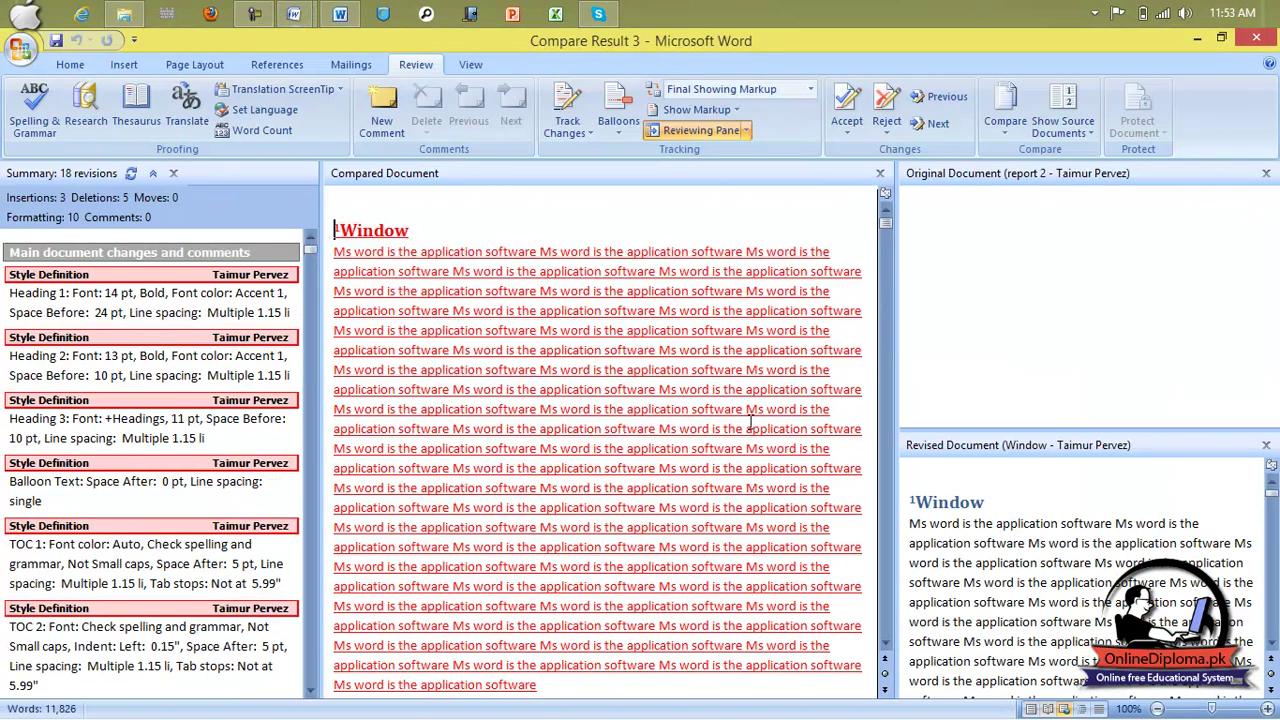
- Scroll through the comparison and hide both source documents
click(1078, 323)
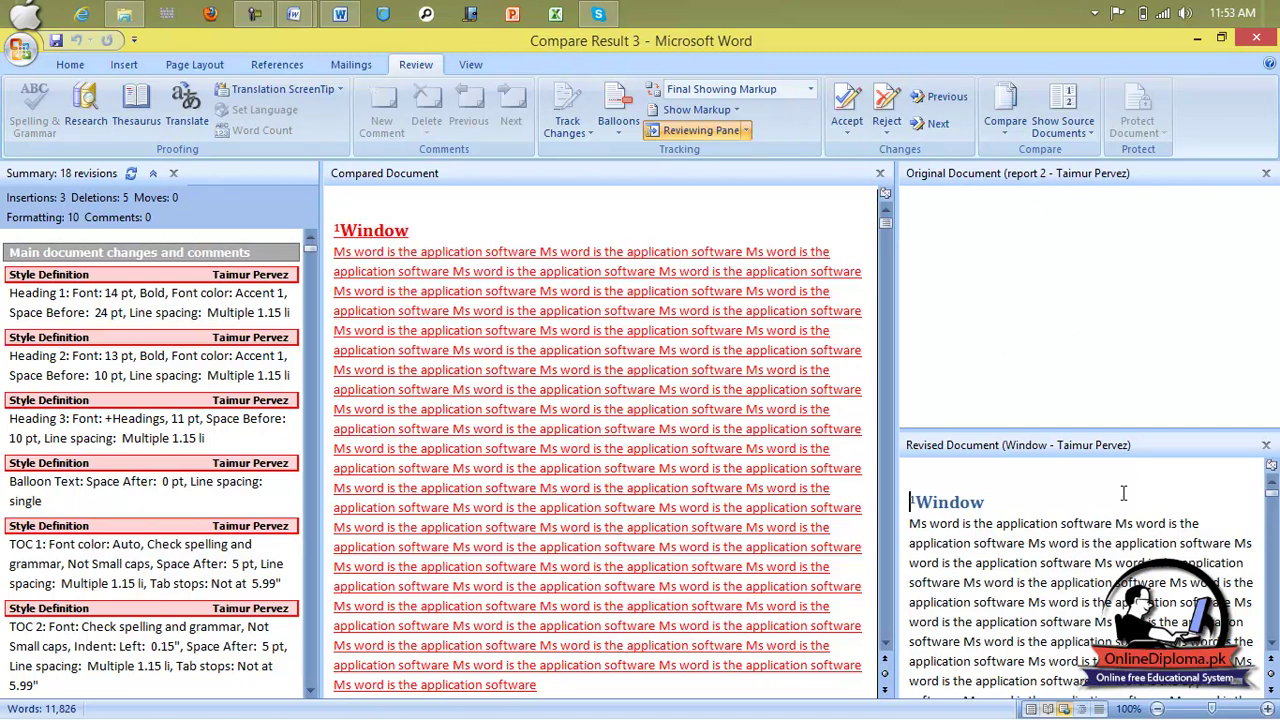
scroll(1054, 525, down, 2)
scroll(1054, 525, down, 6)
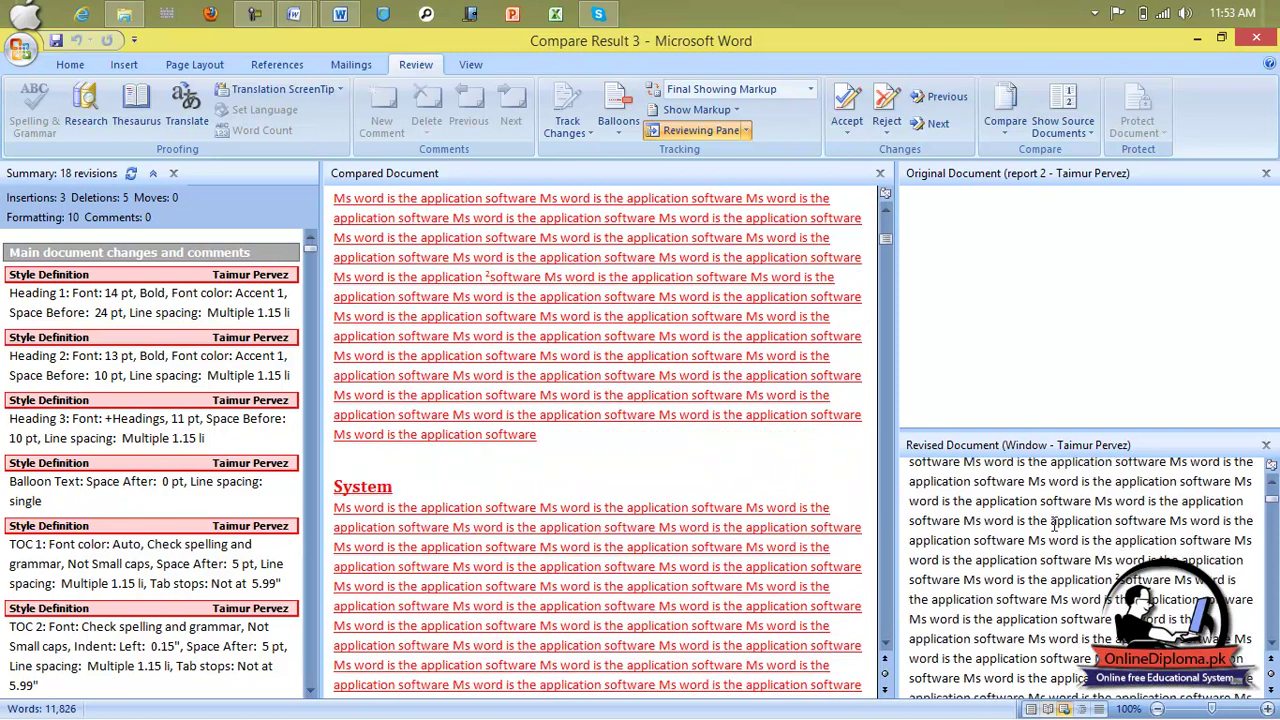
scroll(1054, 525, down, 6)
scroll(1050, 500, up, 4)
scroll(1045, 470, down, 5)
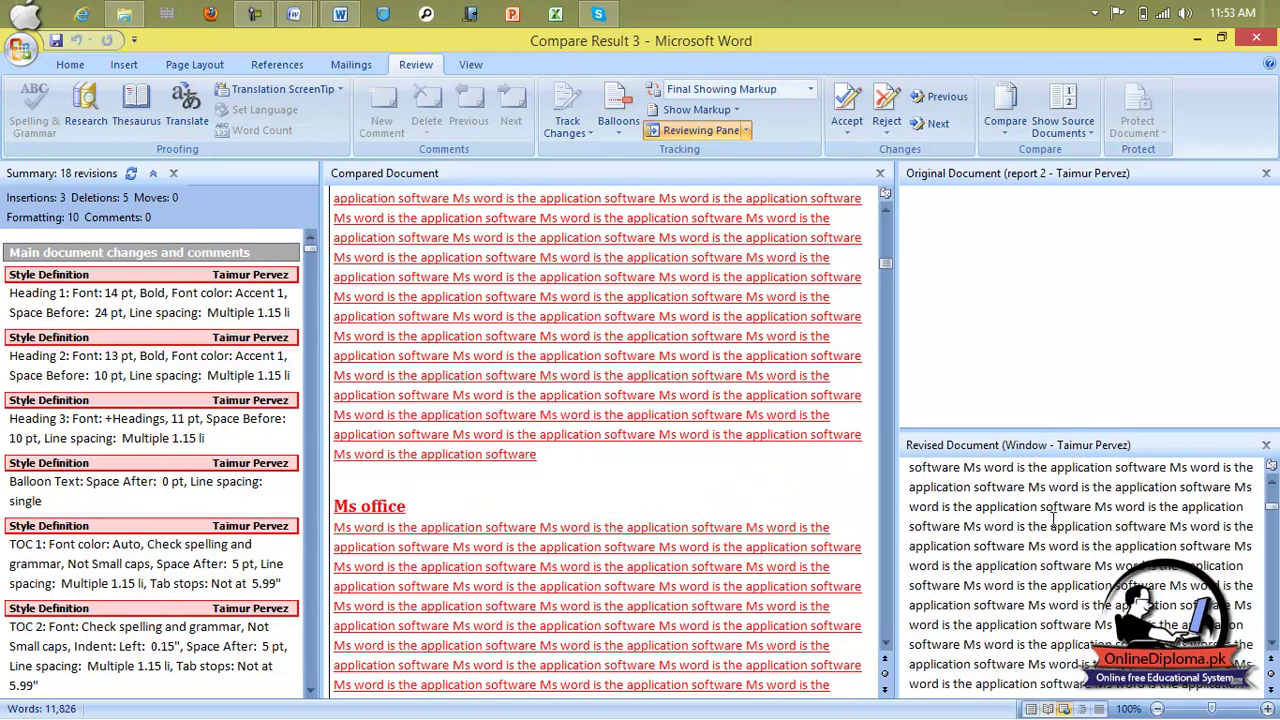
scroll(1043, 460, up, 3)
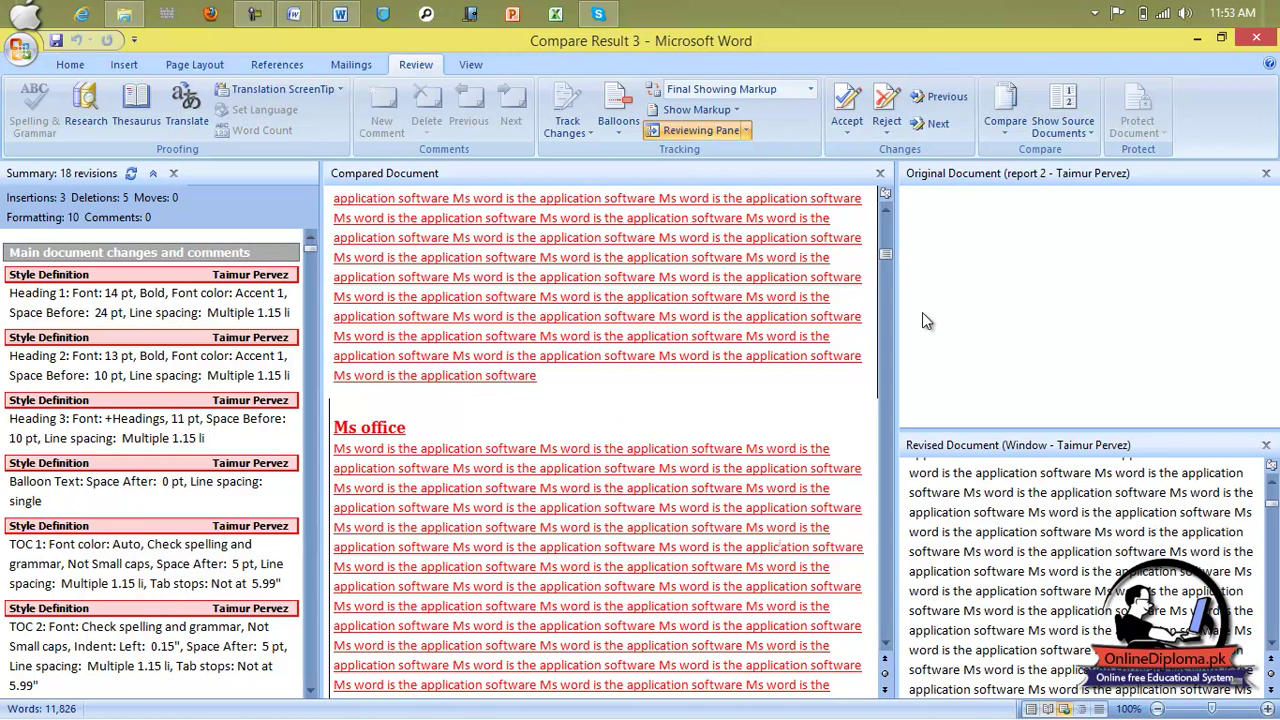
click(1055, 125)
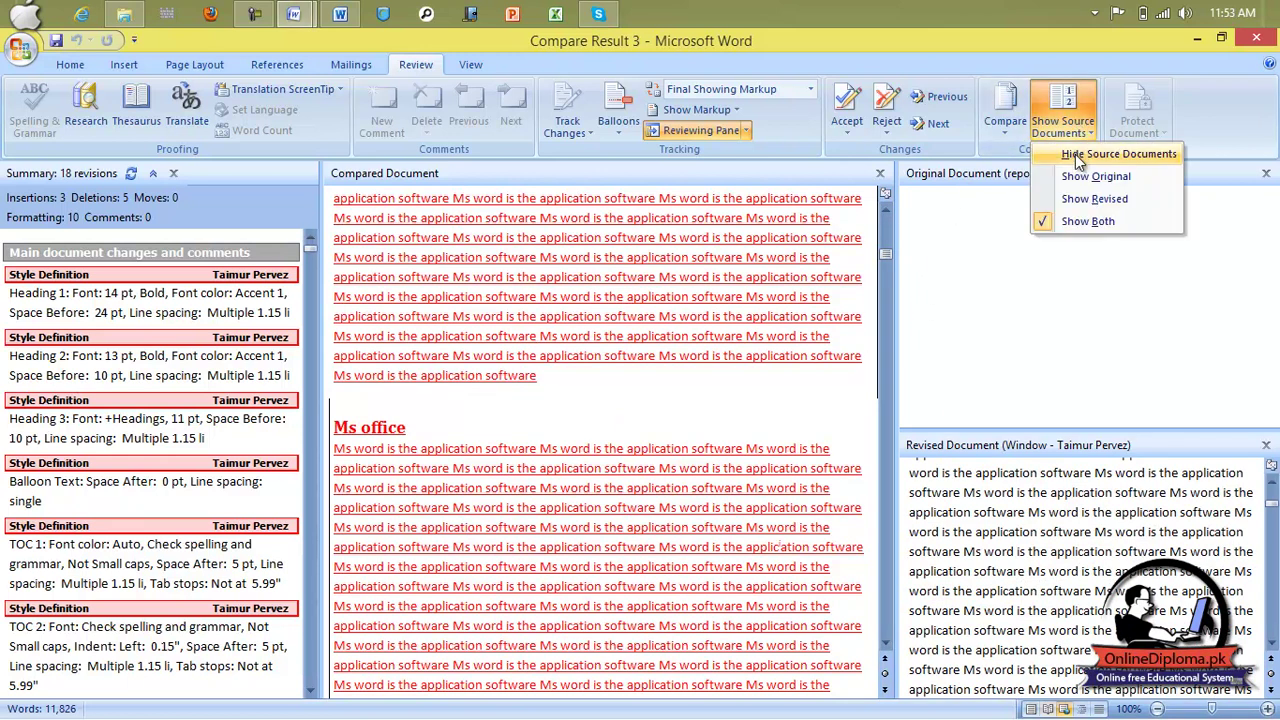
click(1079, 155)
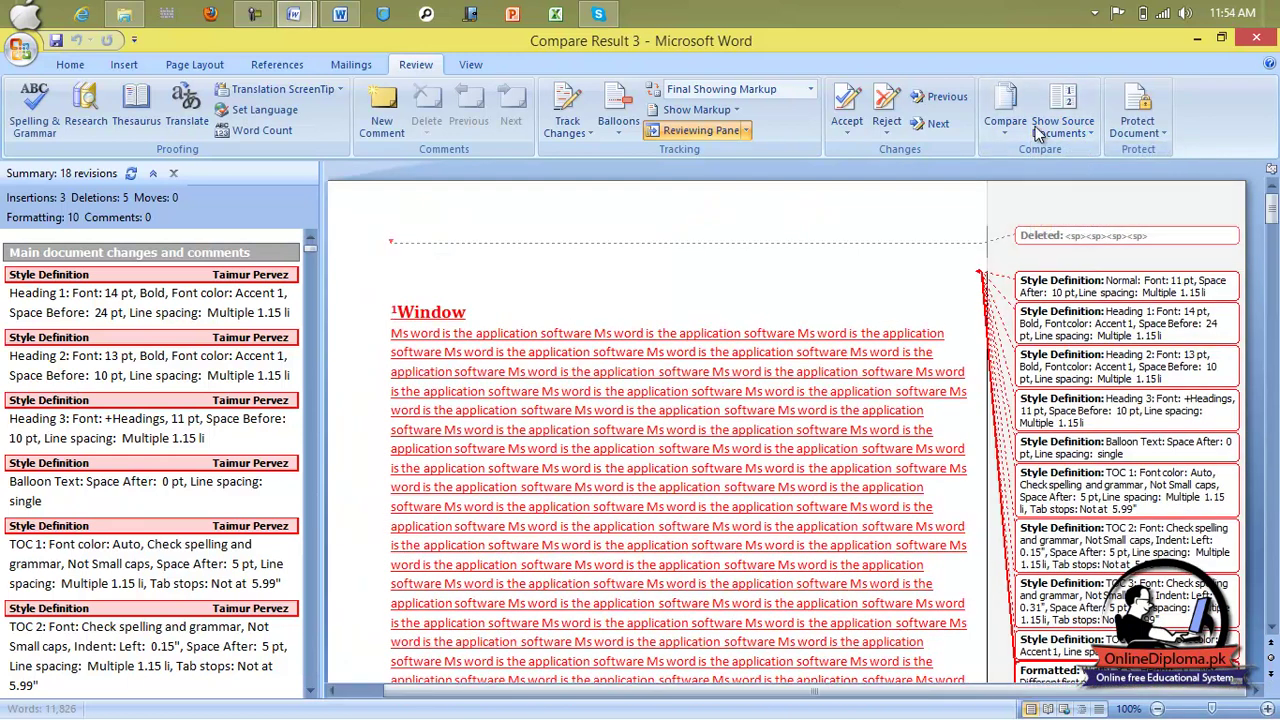
- Show the original, then revised, then both sources, and close Compare Result 3 without saving
click(1005, 122)
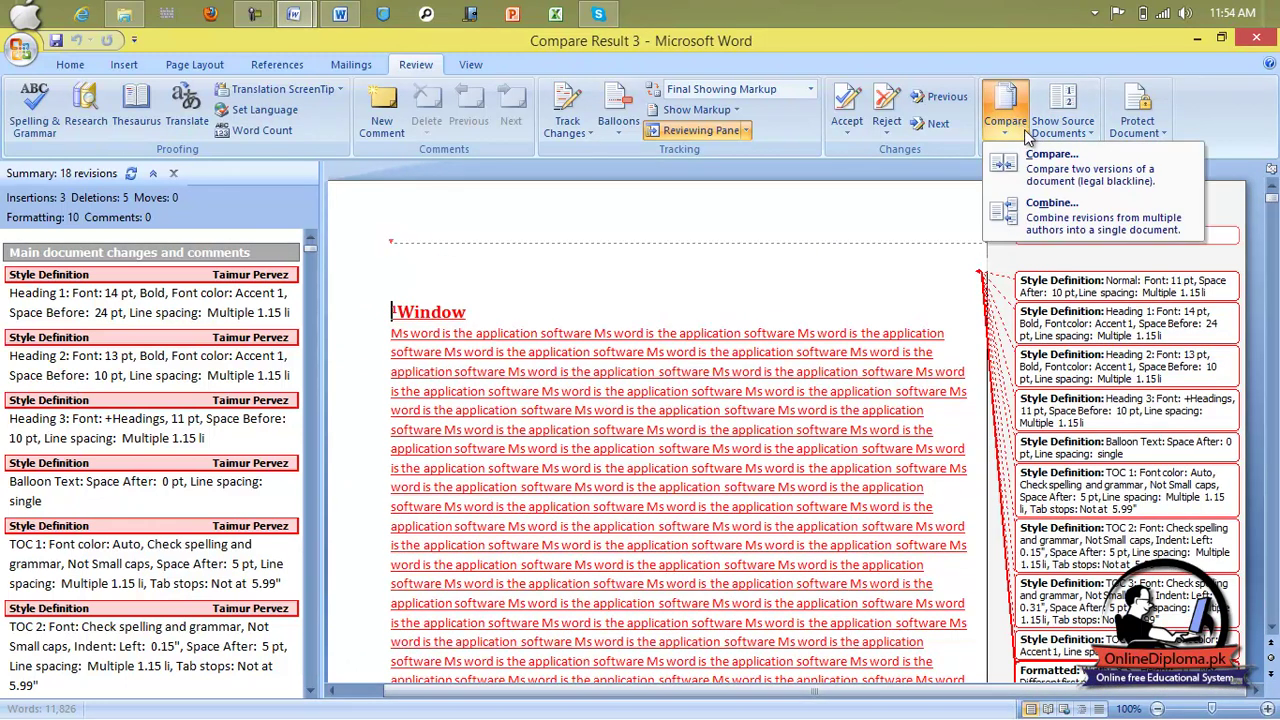
click(1065, 121)
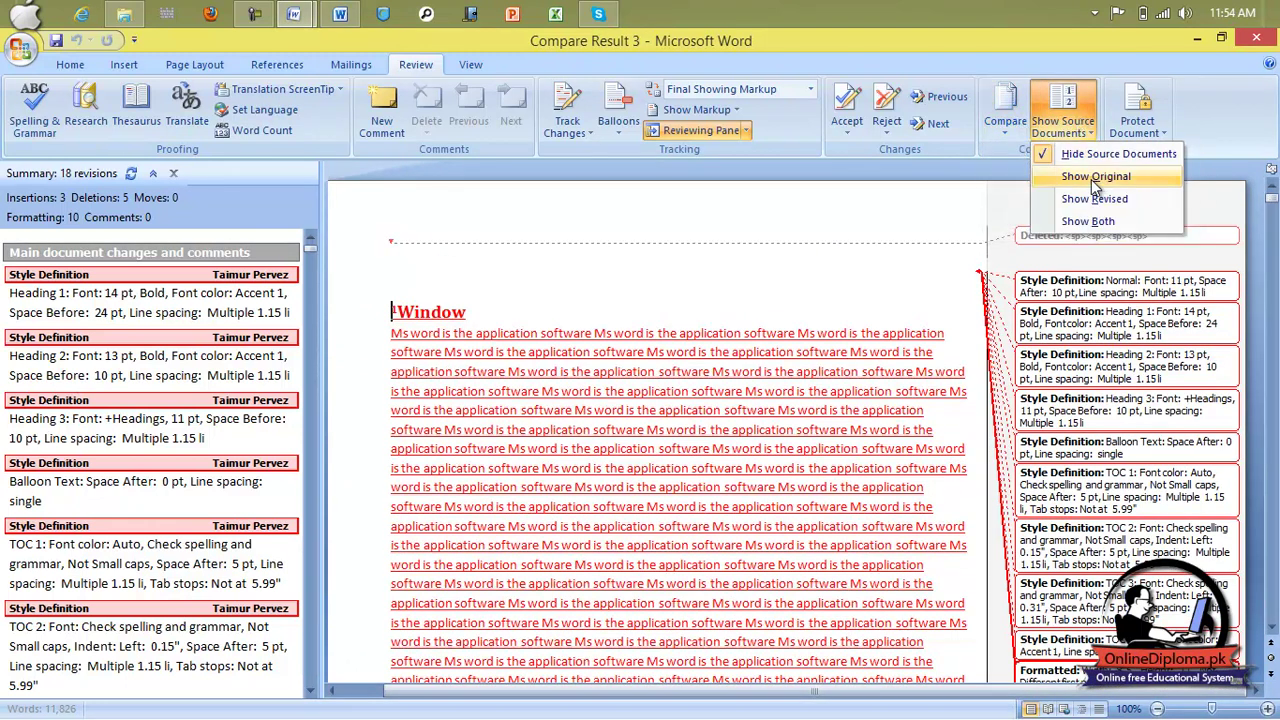
click(1094, 184)
click(1069, 138)
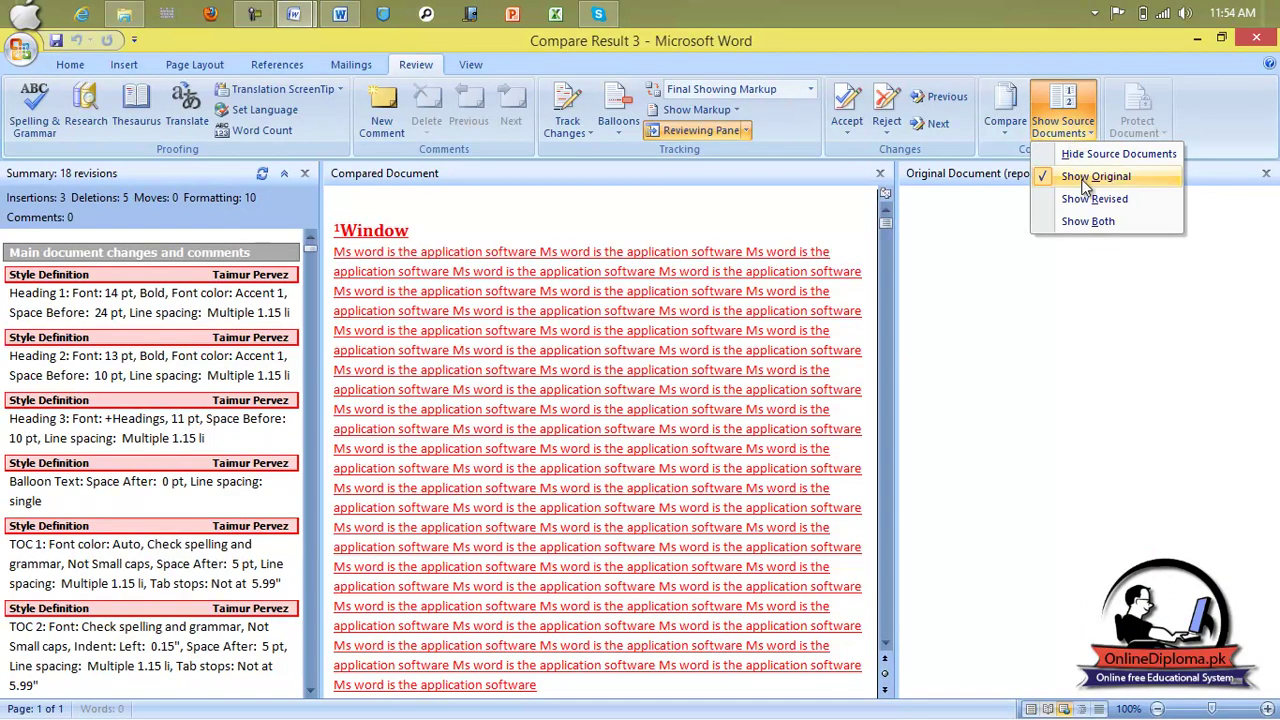
click(1092, 199)
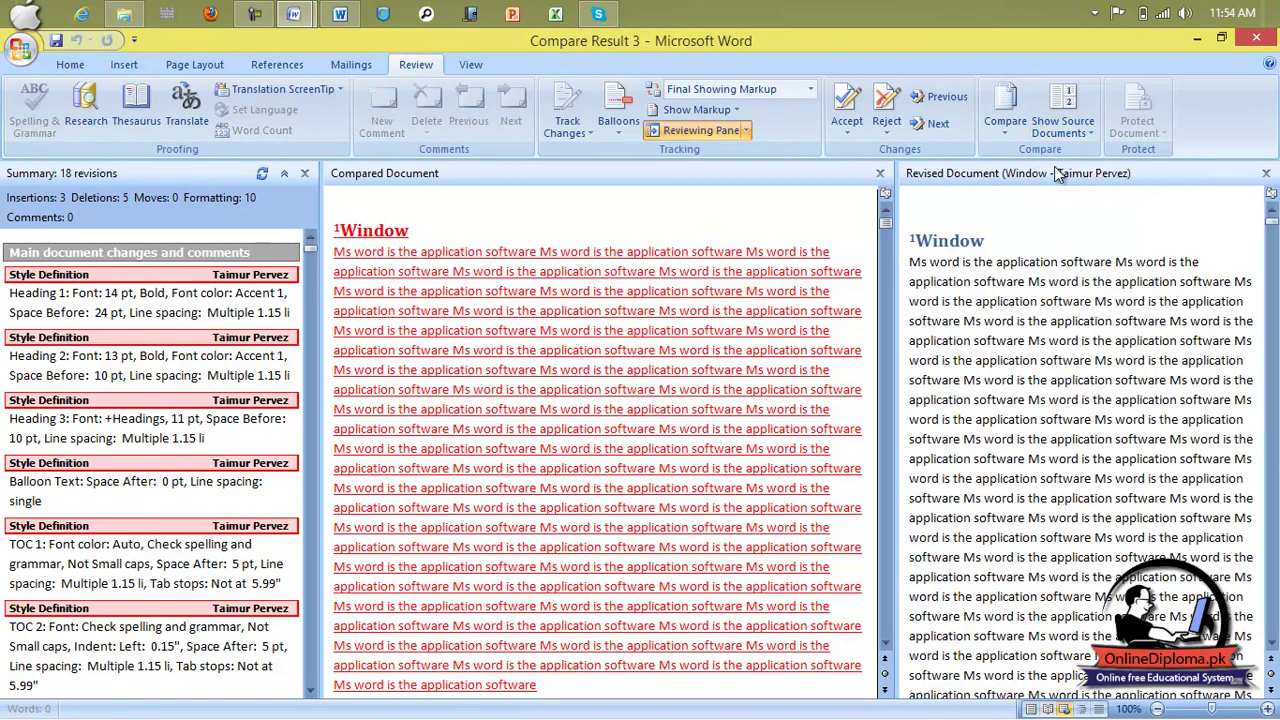
click(1046, 131)
click(1068, 221)
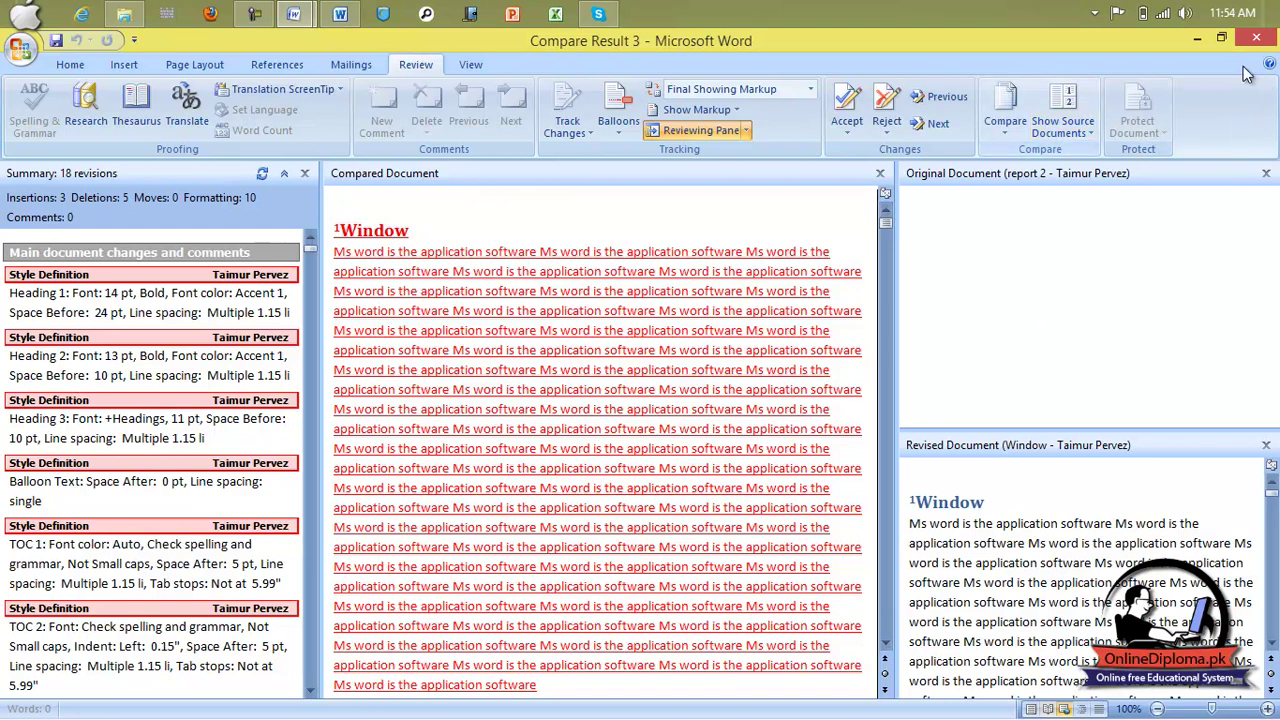
click(1256, 37)
click(650, 401)
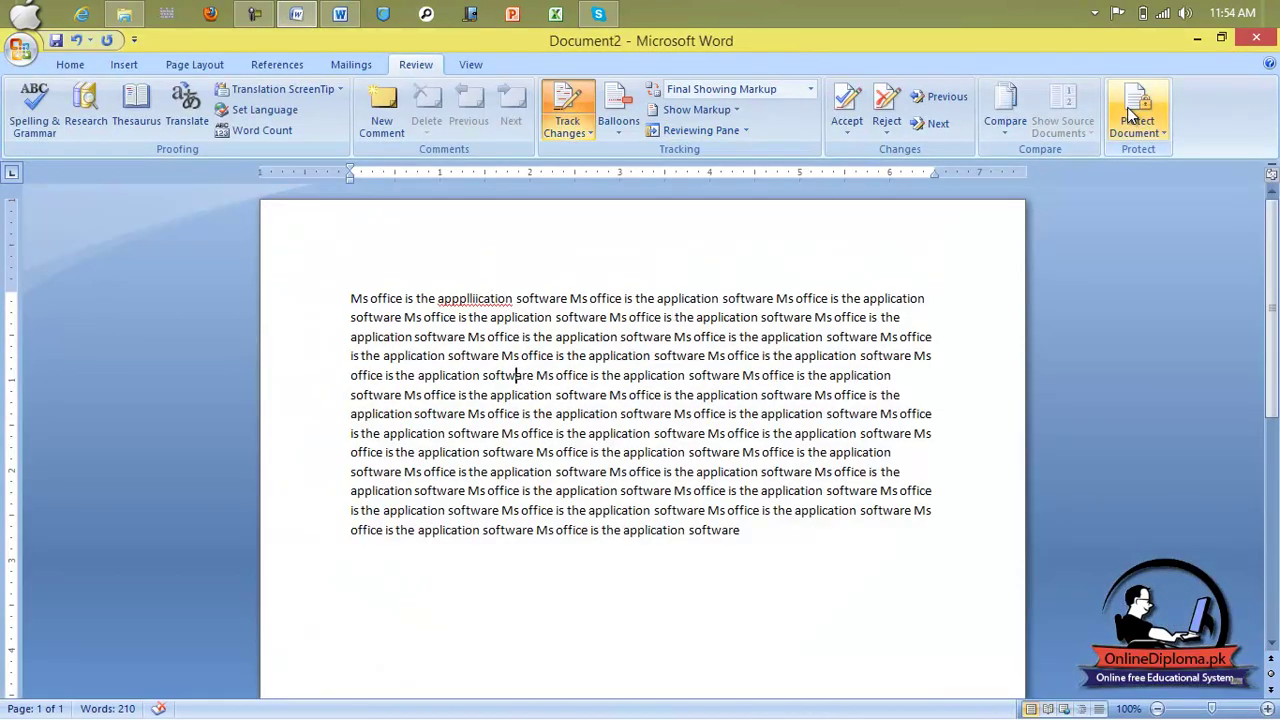
- Limit formatting to selected styles and allow only No changes (Read only), with an Everyone exception
click(1131, 116)
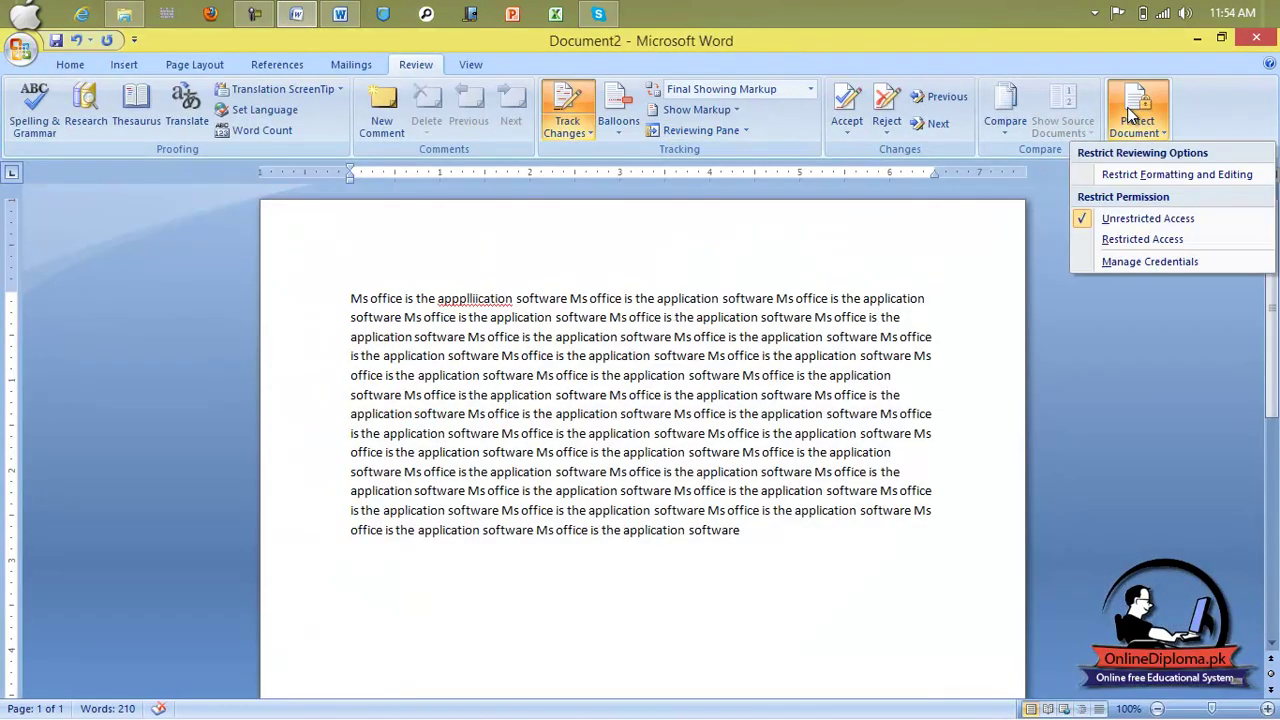
click(1127, 176)
click(1110, 213)
click(1110, 285)
click(1112, 433)
click(1155, 567)
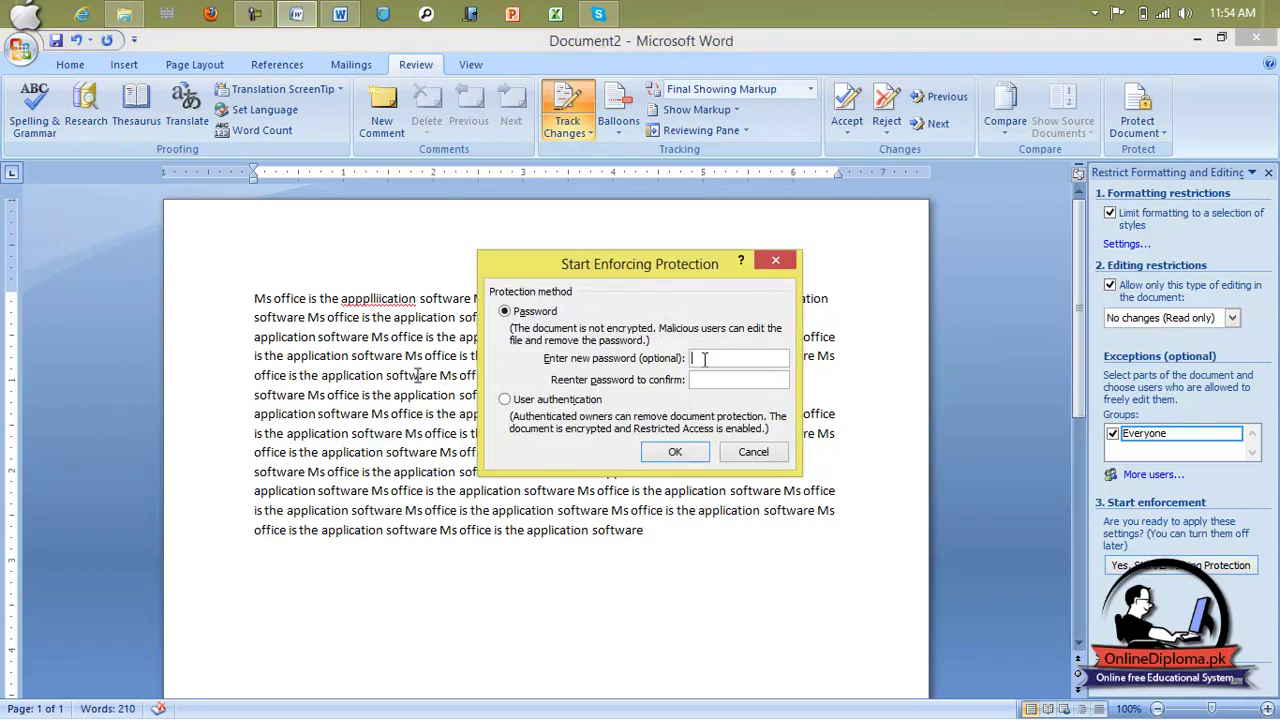
- Start enforcing the protection with a password, entered and confirmed
text(123)
key(Tab)
text(123)
click(680, 455)
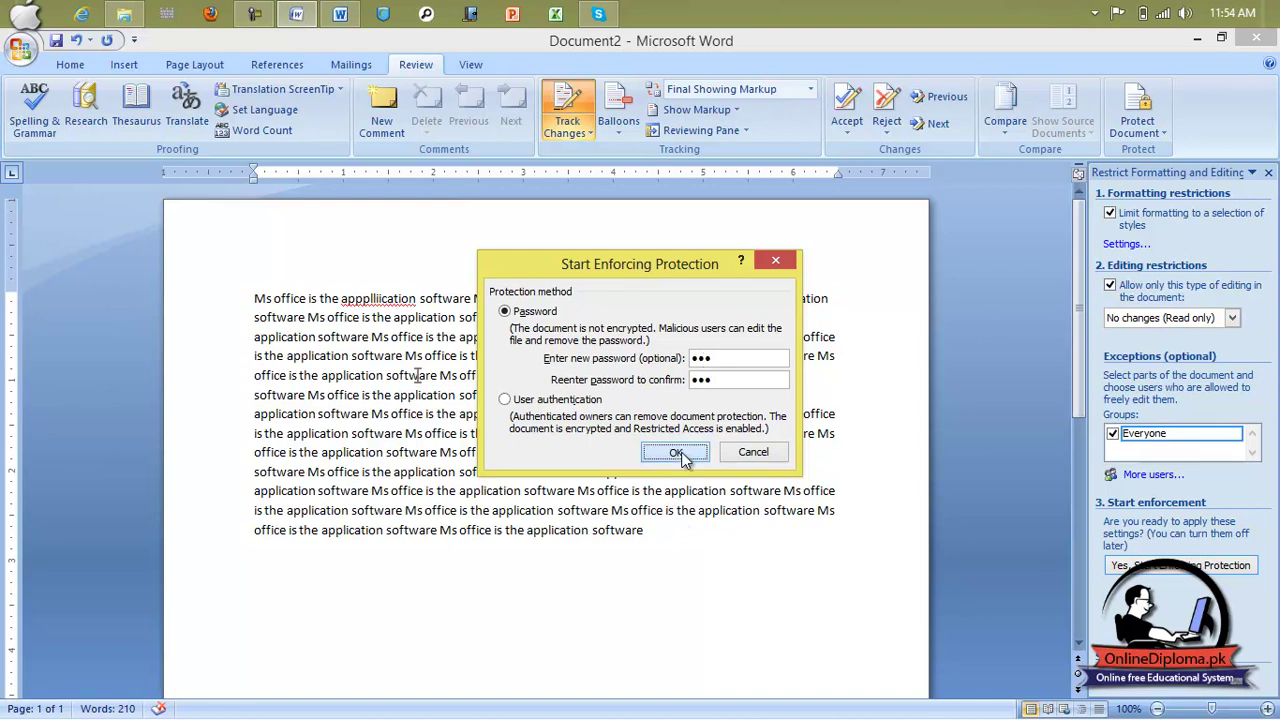
drag(645, 540, 156, 319)
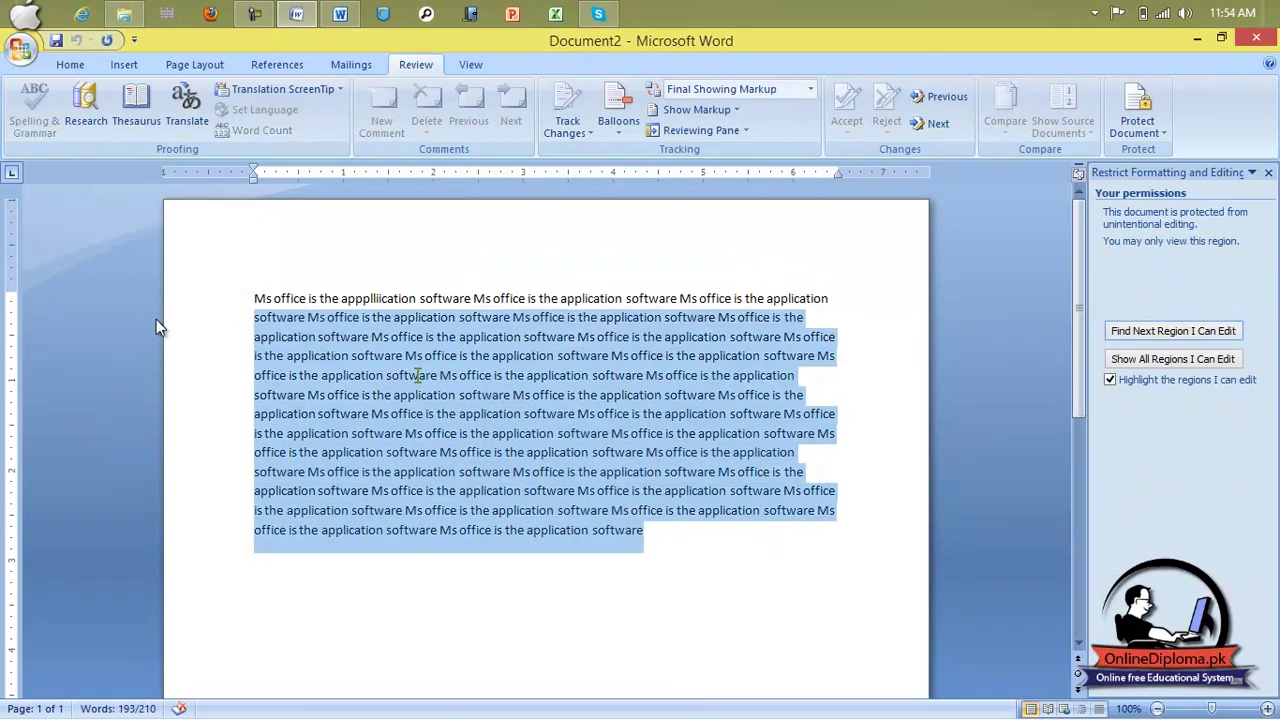
- Confirm the locked text can't be deleted, then stop protection using the document's password
key(Delete)
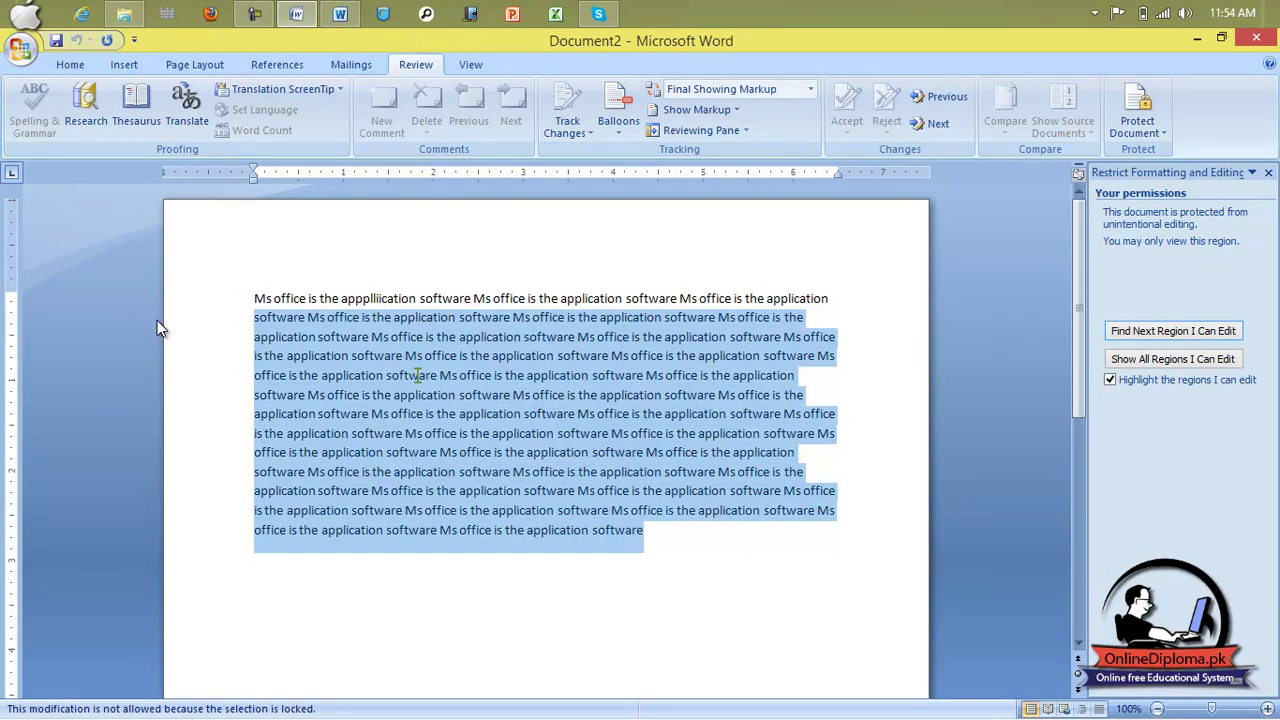
key(Delete)
click(1151, 689)
text(123)
key(Return)
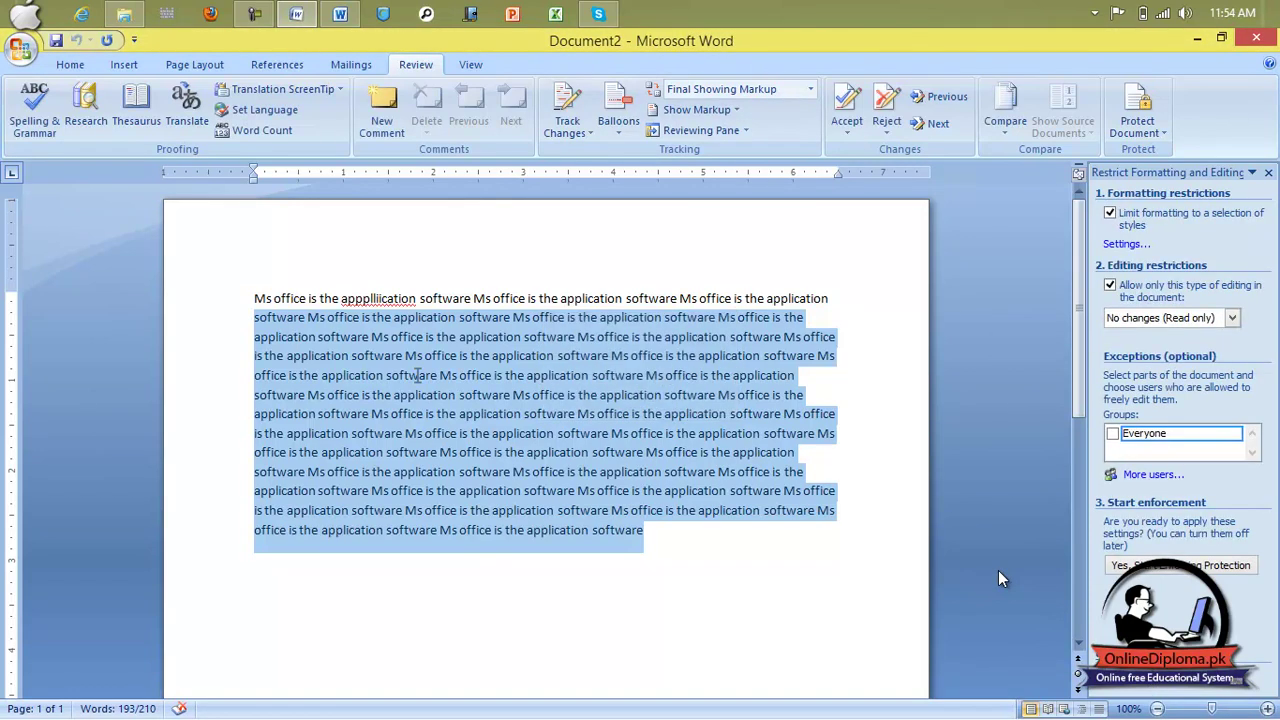
- Delete the selected text below the first line and minimize both Word windows
key(Delete)
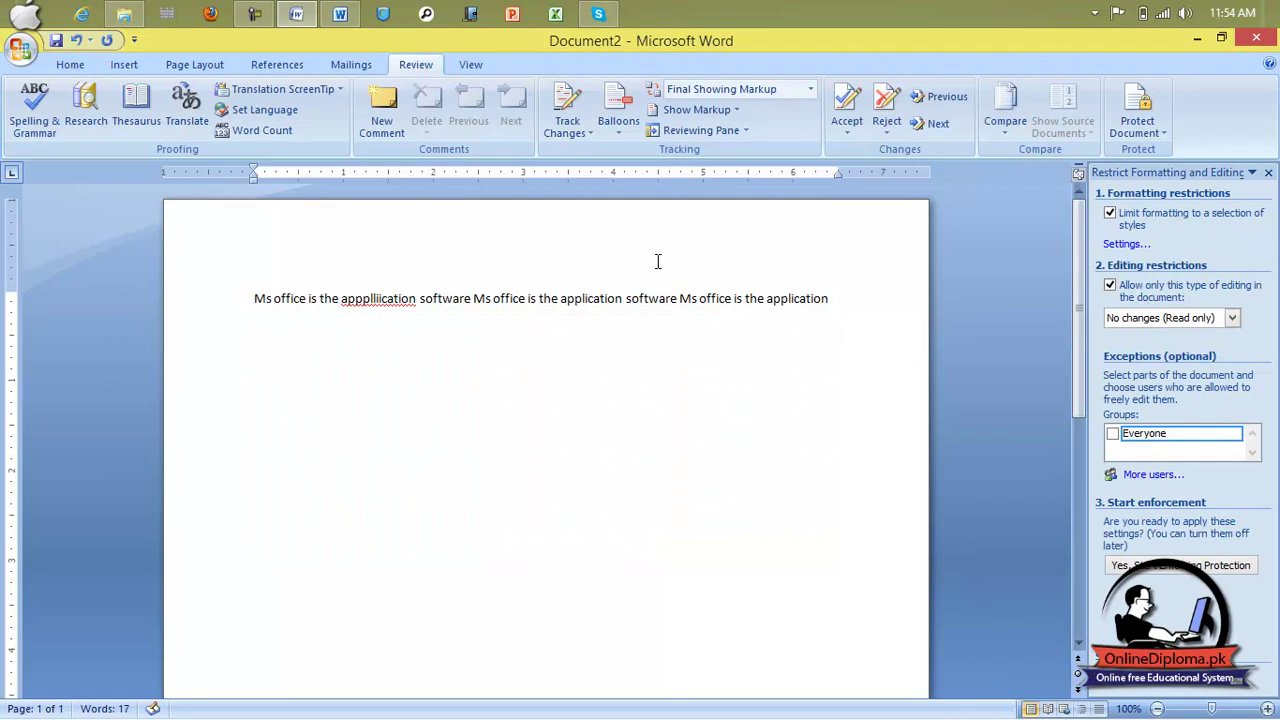
click(1198, 40)
click(1195, 40)
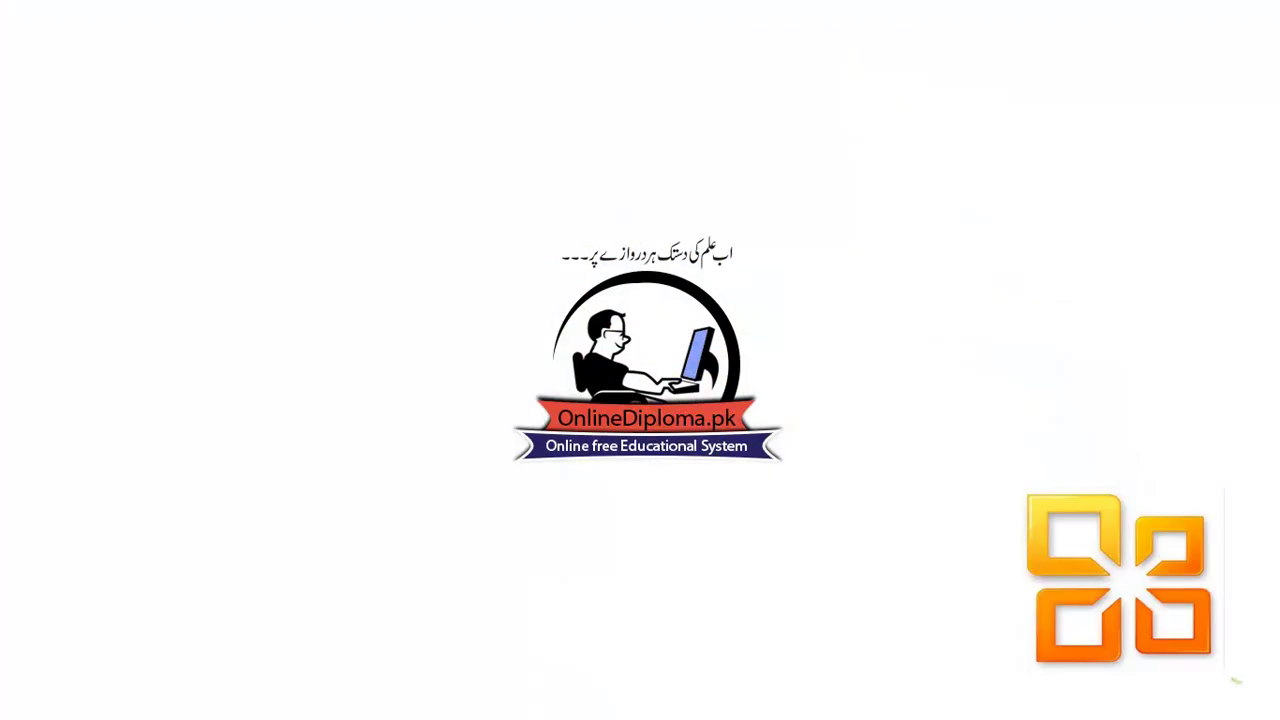